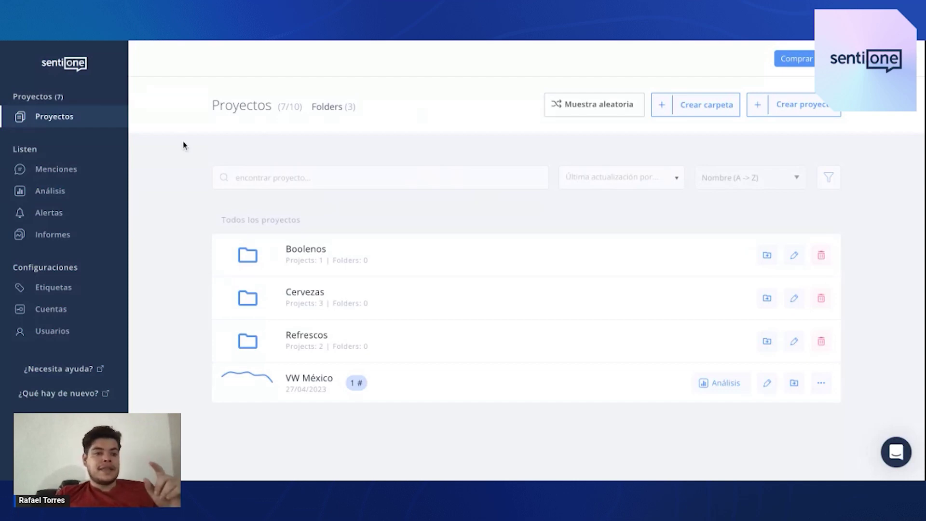
- Open the analysis dashboard of the VW México project
click(79, 198)
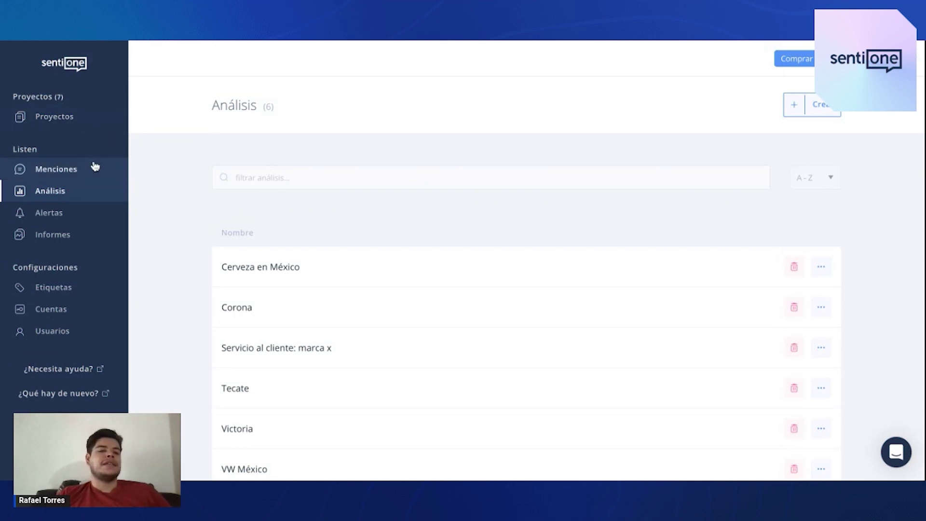
click(76, 126)
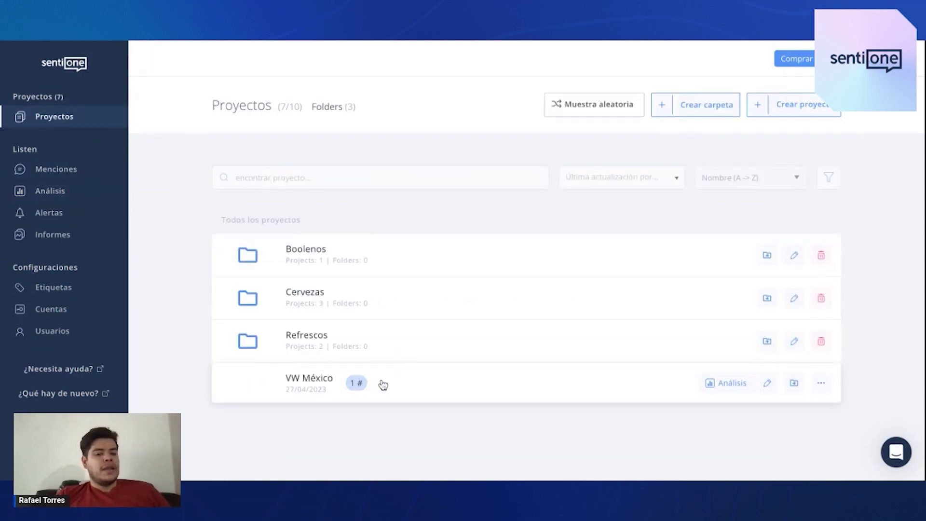
click(407, 385)
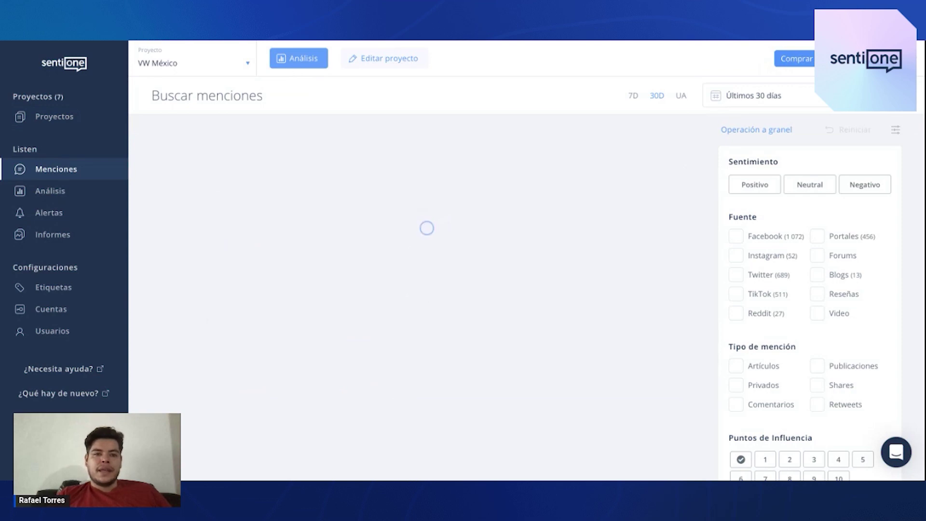
click(298, 58)
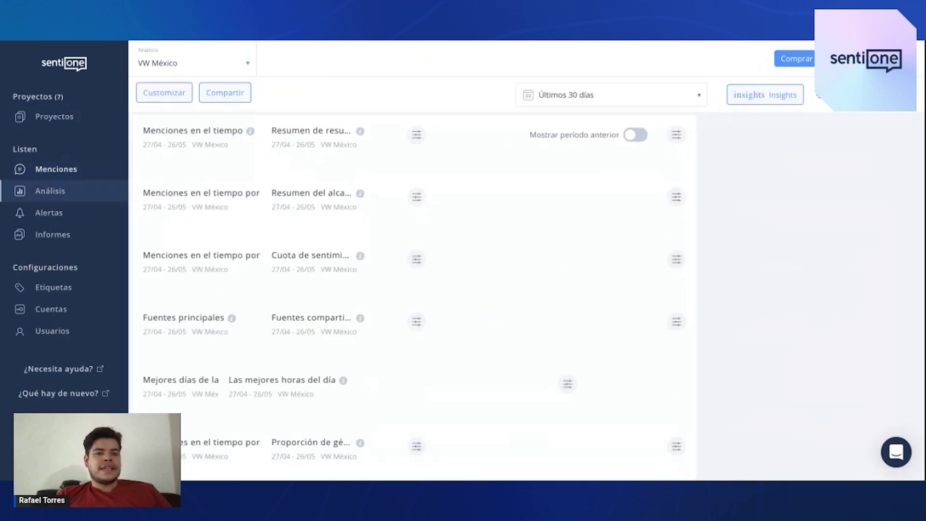
click(763, 95)
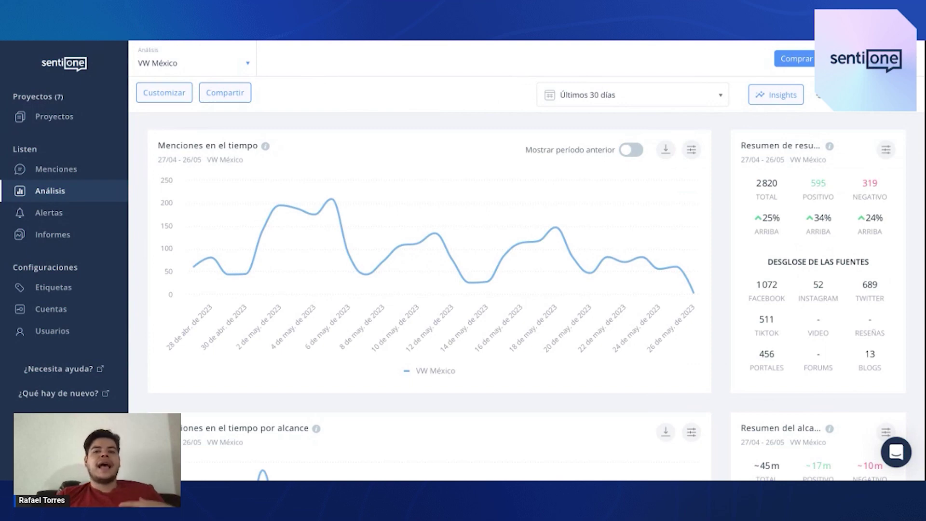
- Switch the dashboard's date range to Últimos 12 meses and back to Últimos 30 días
click(564, 102)
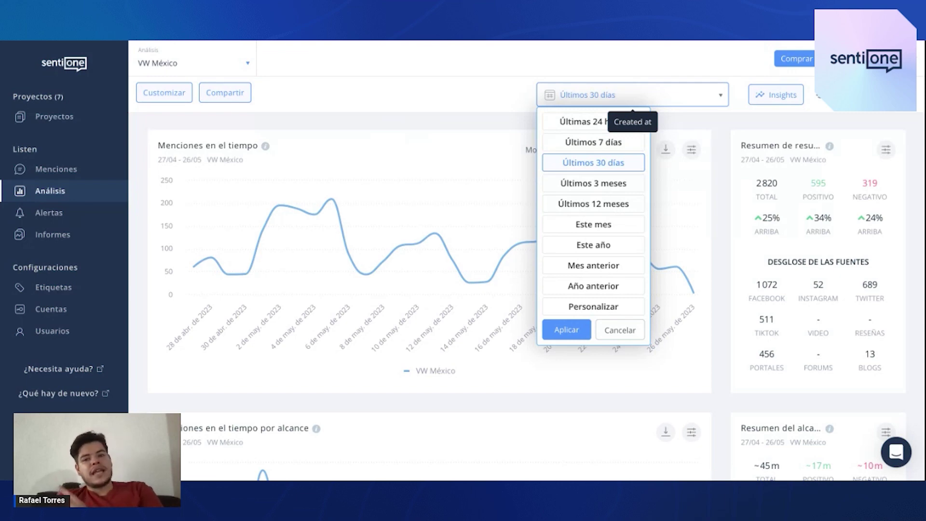
click(500, 98)
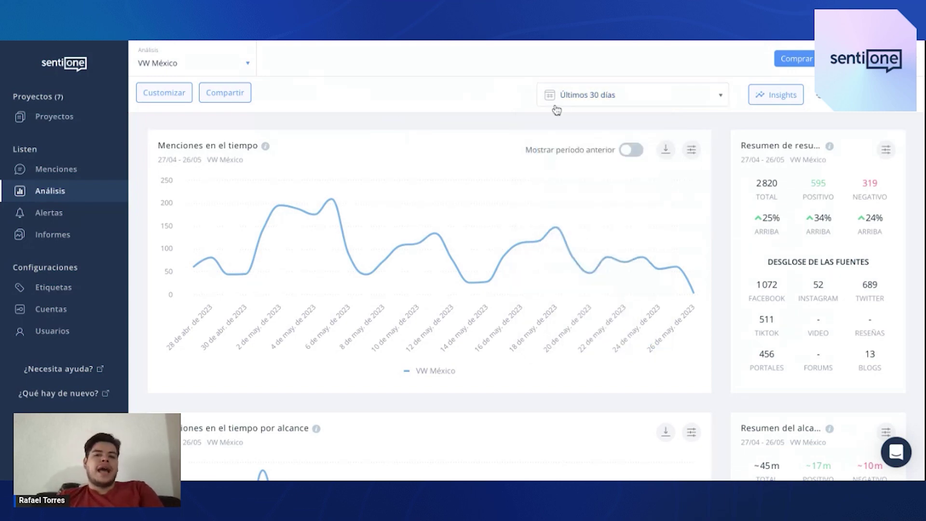
click(599, 100)
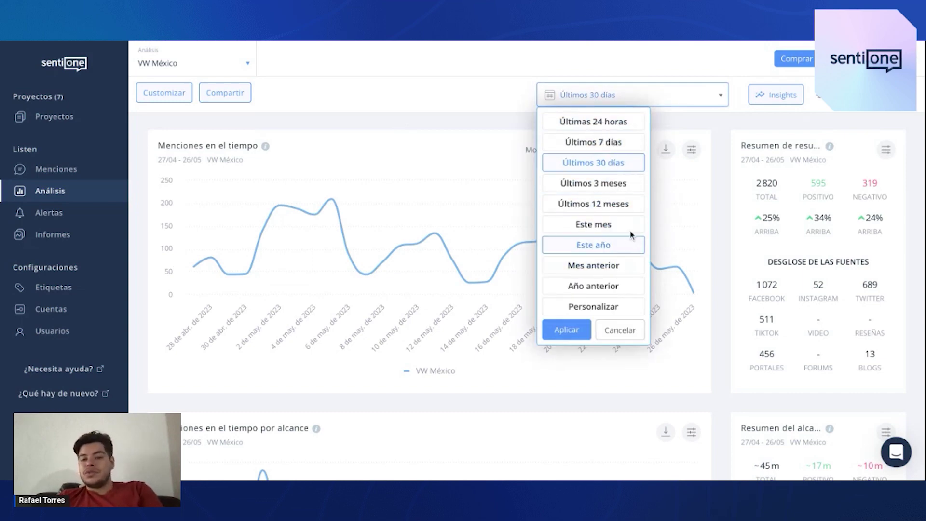
click(619, 183)
click(627, 206)
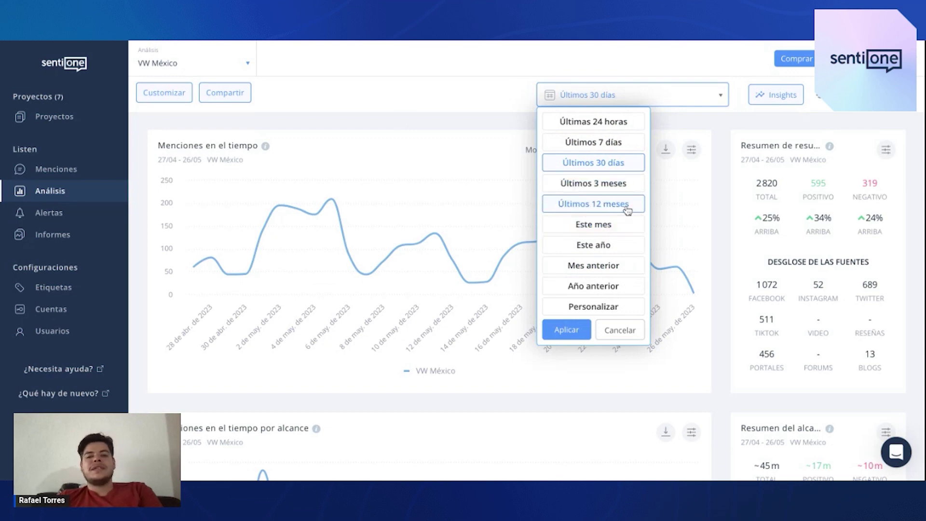
click(628, 210)
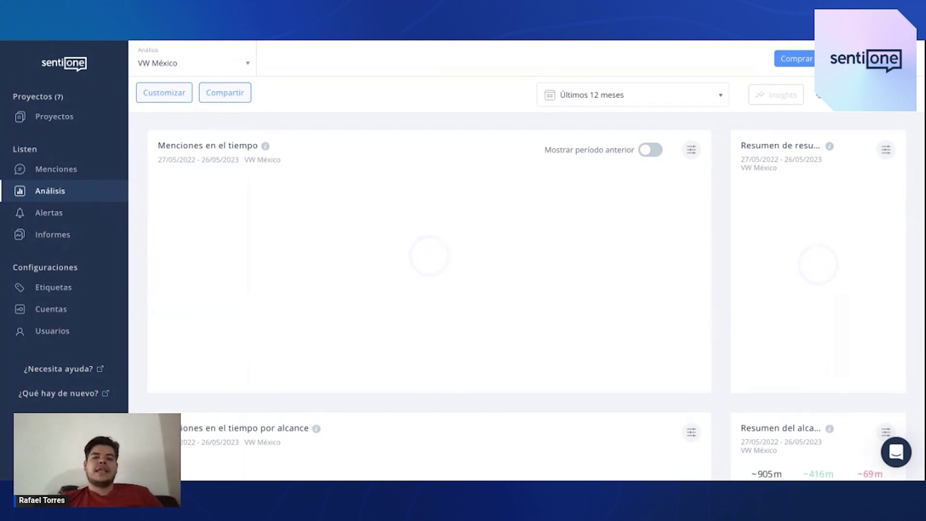
click(632, 103)
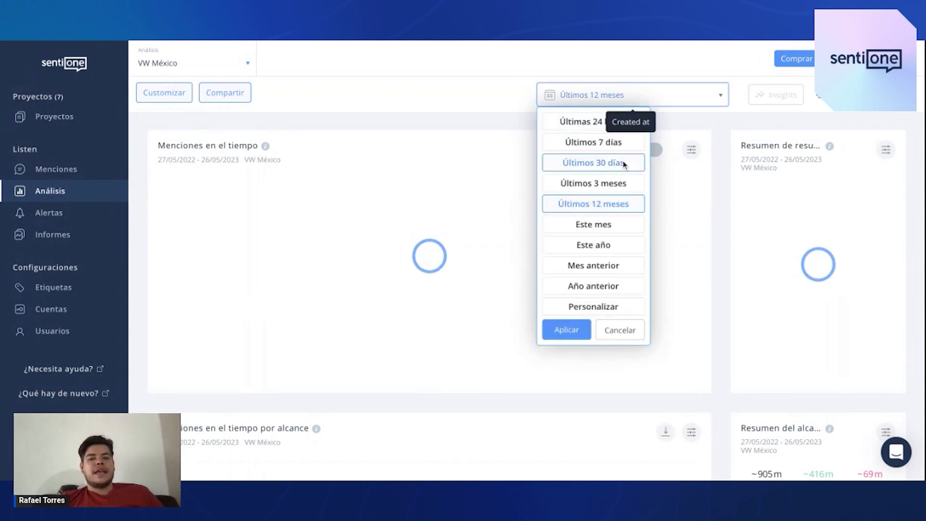
click(624, 164)
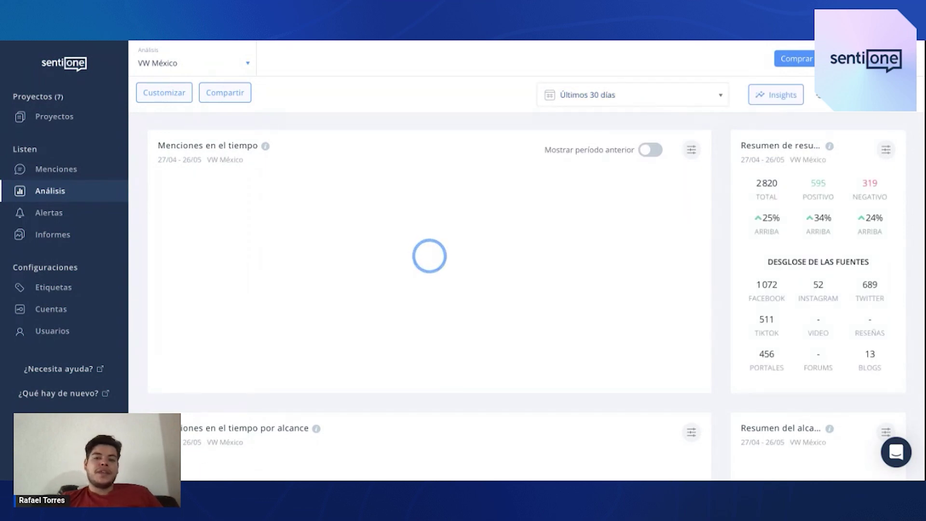
- Choose a custom date range for the dashboard from 01/05/2023 to 26/05/2023
click(627, 95)
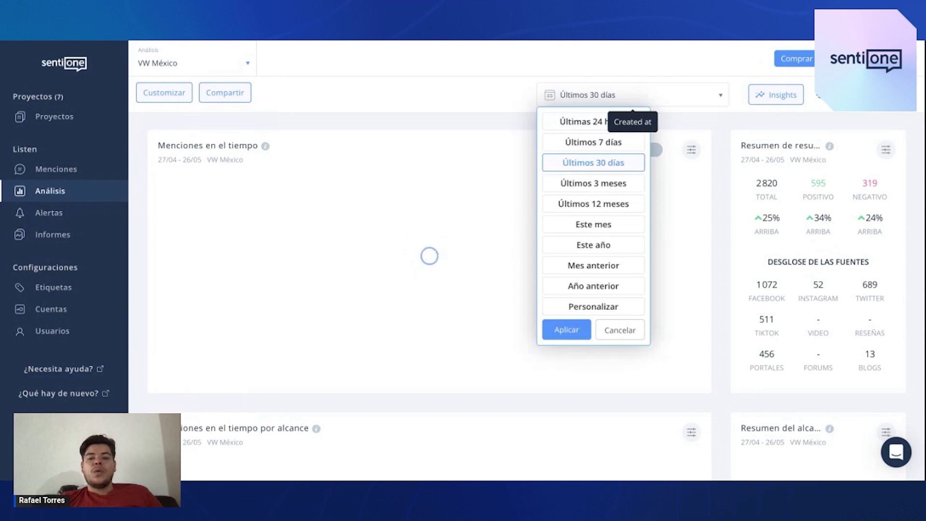
click(612, 308)
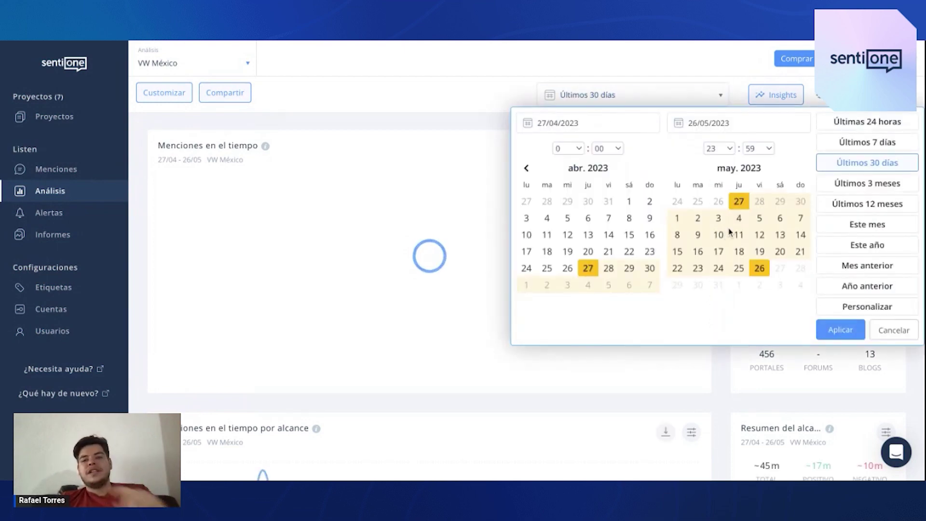
click(676, 219)
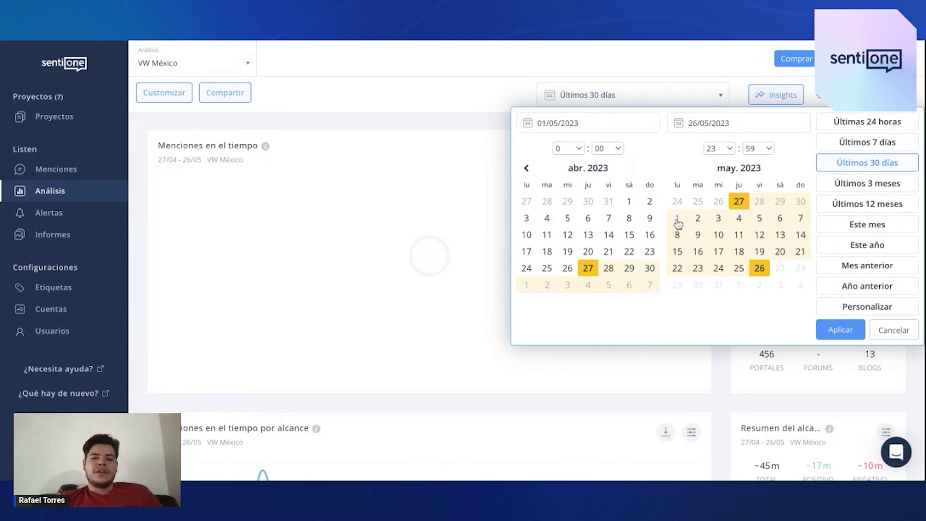
click(677, 220)
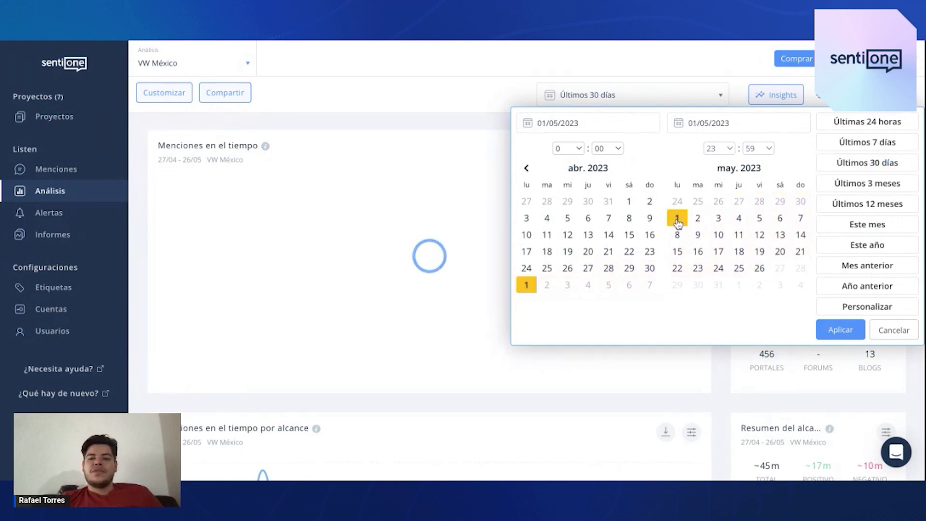
click(760, 268)
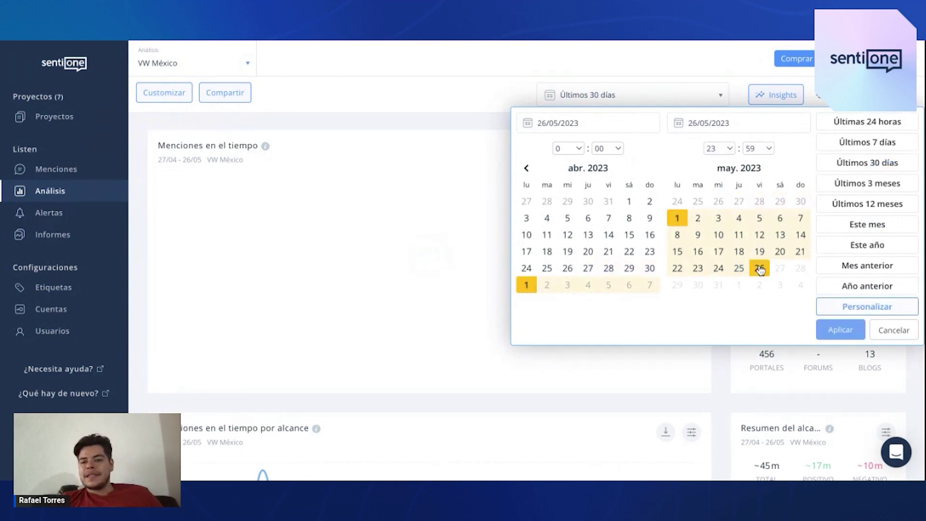
- Set the custom range's start time to 4:00 and end time to 19:00, and apply it to the dashboard
click(573, 151)
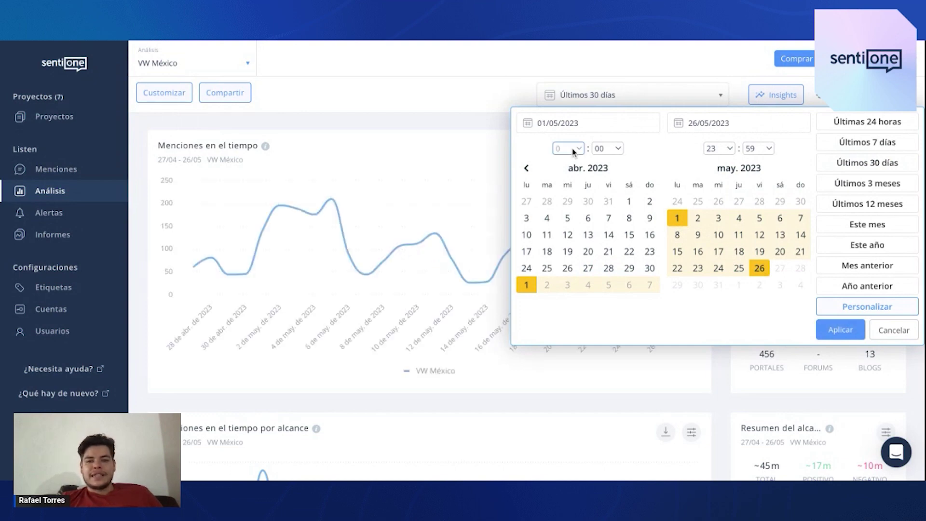
click(572, 149)
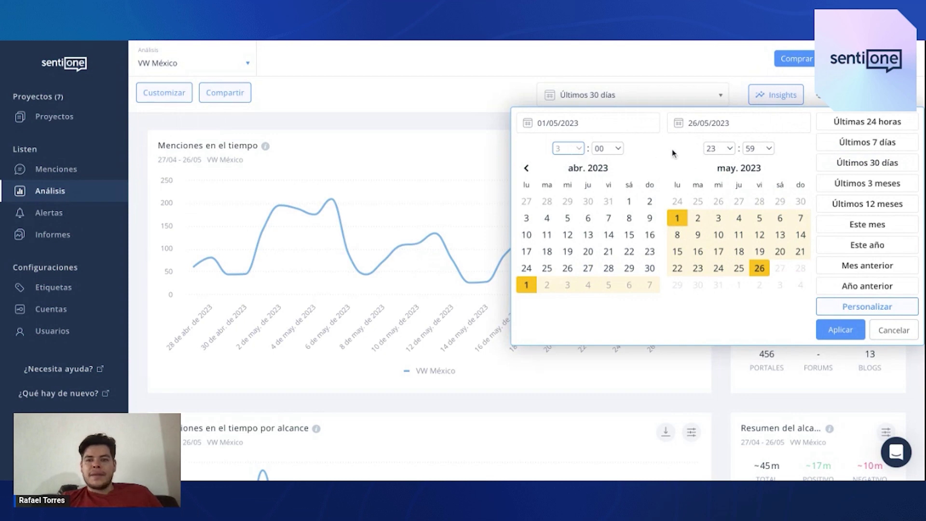
click(715, 150)
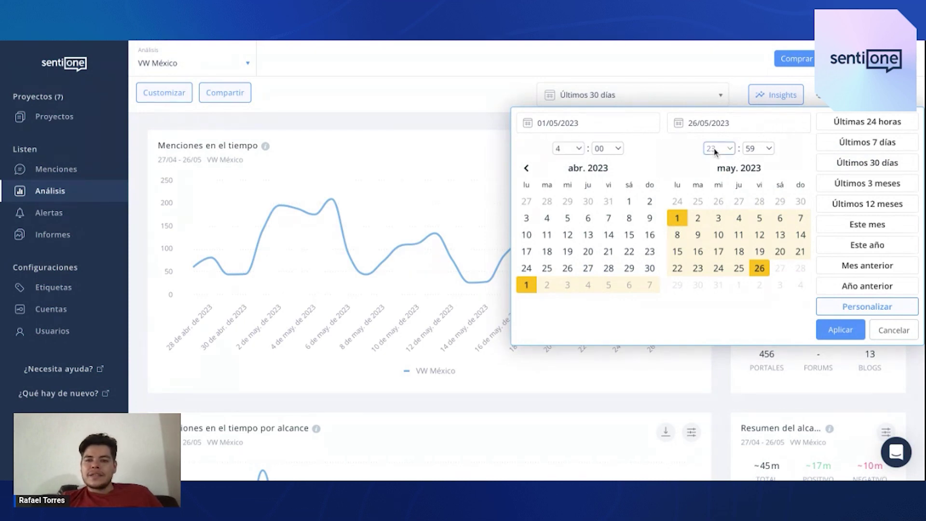
click(778, 216)
click(757, 152)
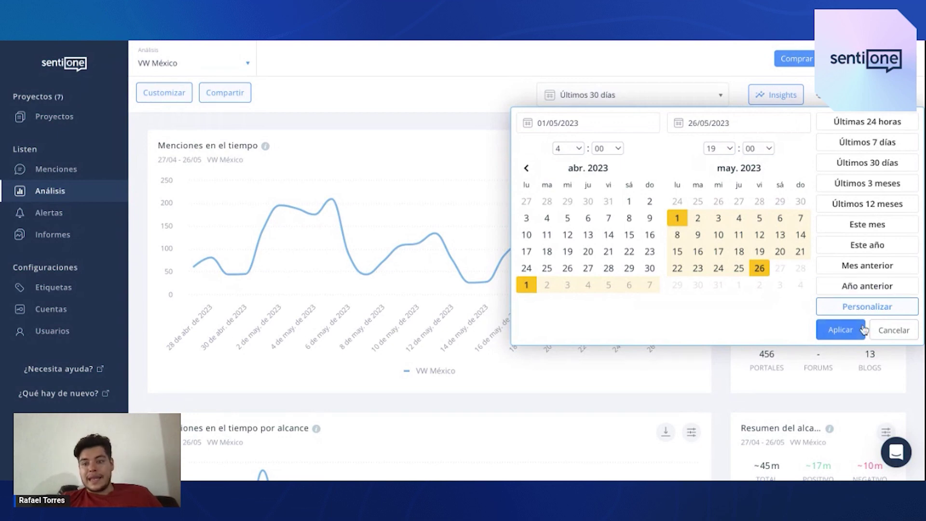
click(841, 329)
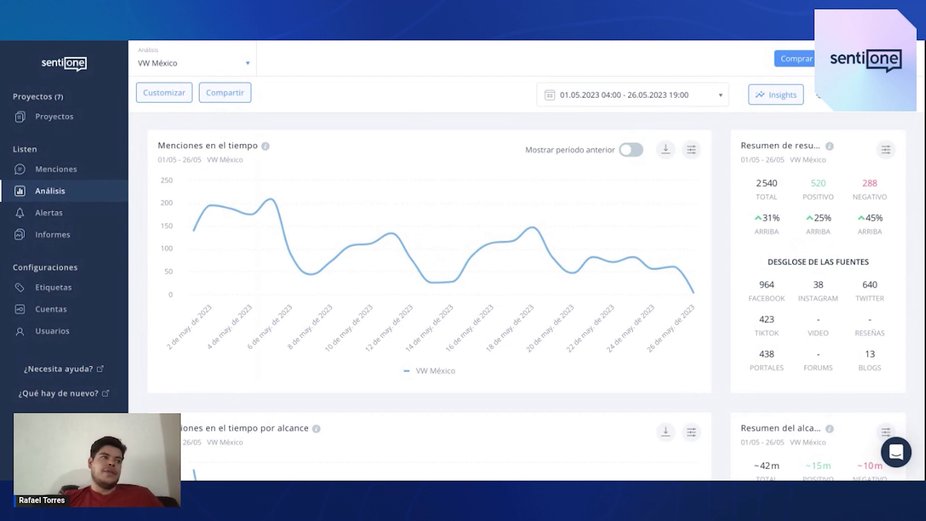
- Open the insights and examine the peak analysis details for May 5 and May 2 alongside the mentions-over-time chart
click(786, 100)
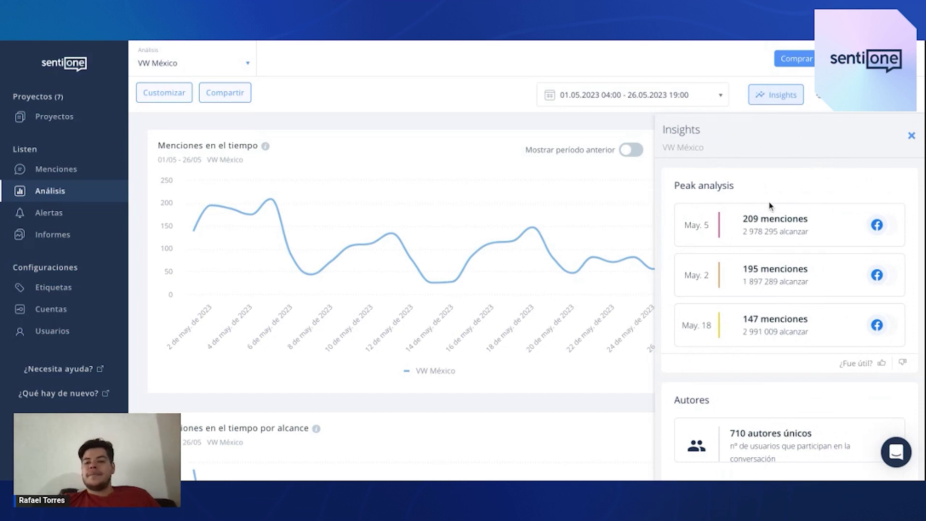
scroll(772, 197, down, 3)
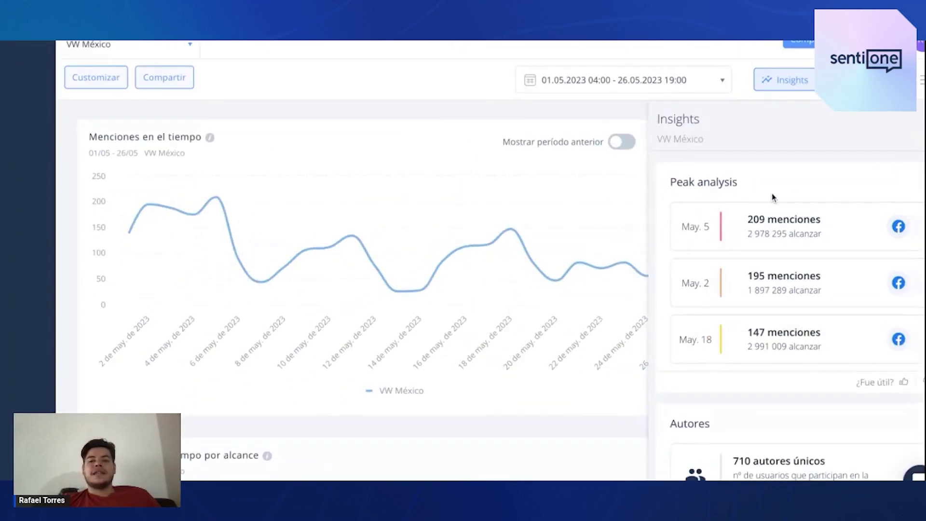
mouse_move(812, 221)
scroll(811, 222, down, 1)
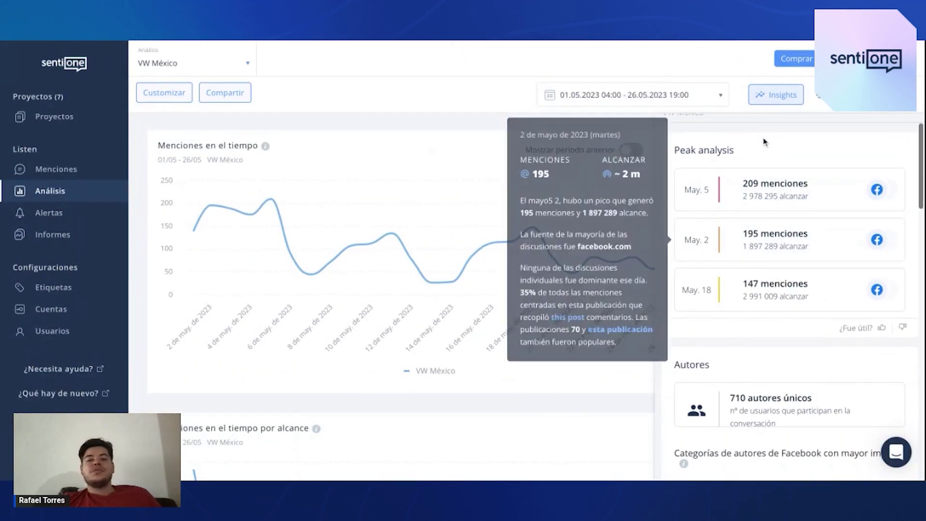
mouse_move(744, 178)
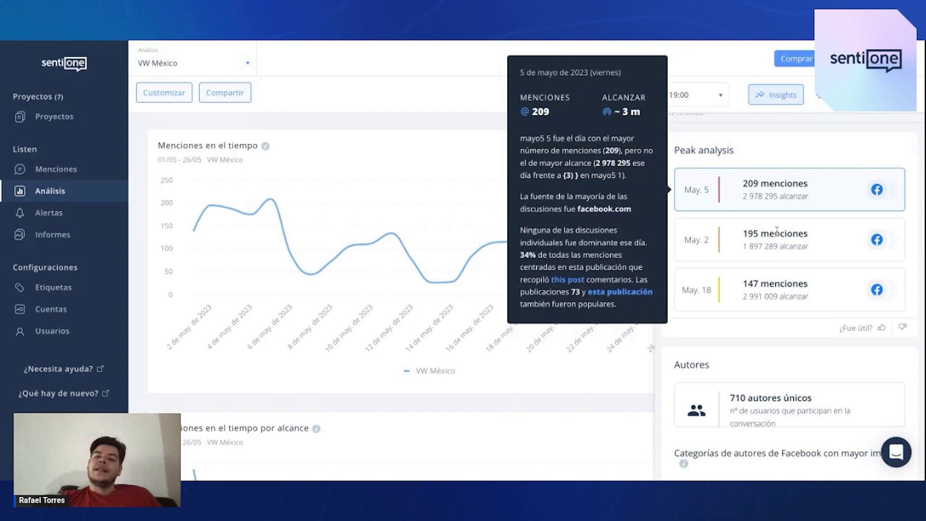
mouse_move(765, 250)
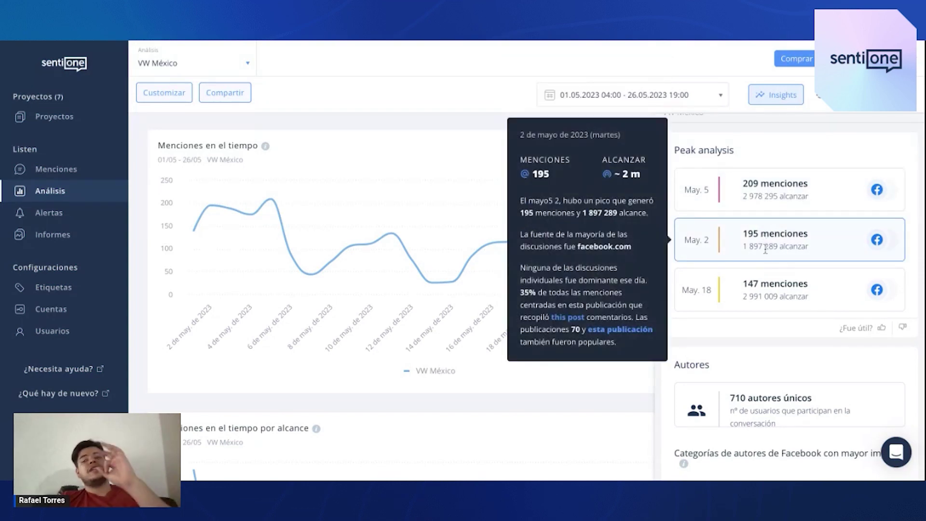
mouse_move(772, 195)
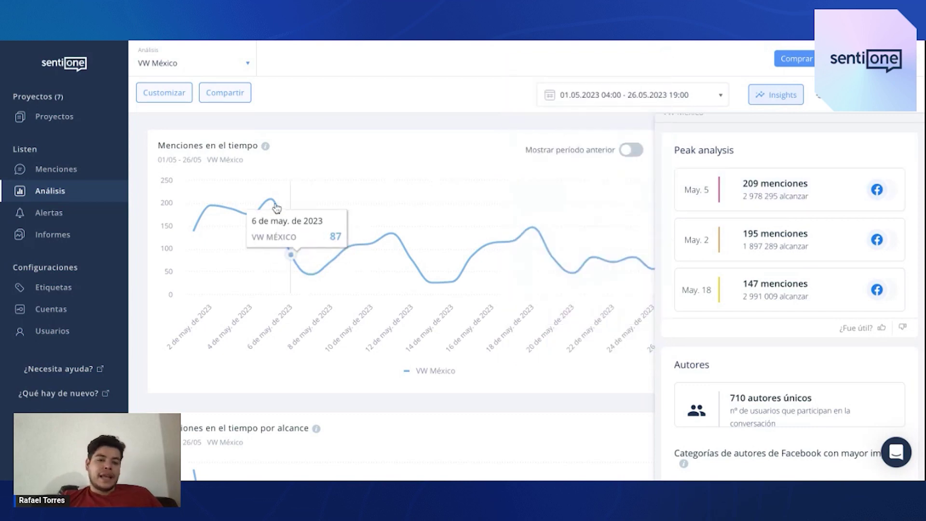
mouse_move(275, 207)
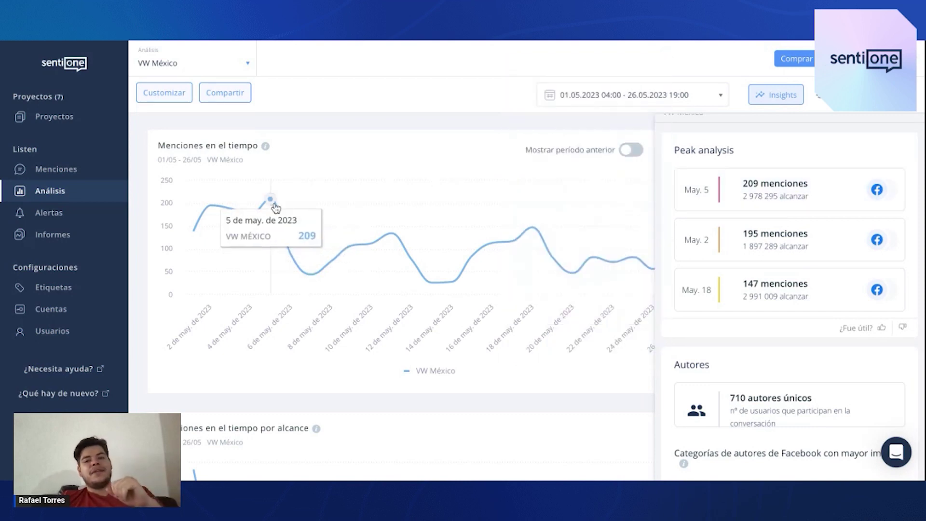
mouse_move(713, 197)
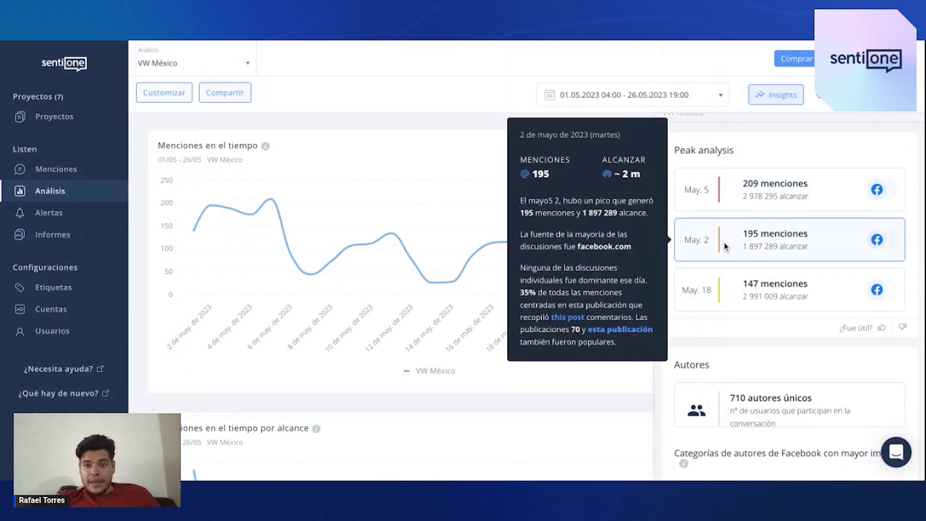
- Examine the Autores insights, covering the unique authors and the Facebook author categories with the greatest impact
scroll(708, 287, down, 4)
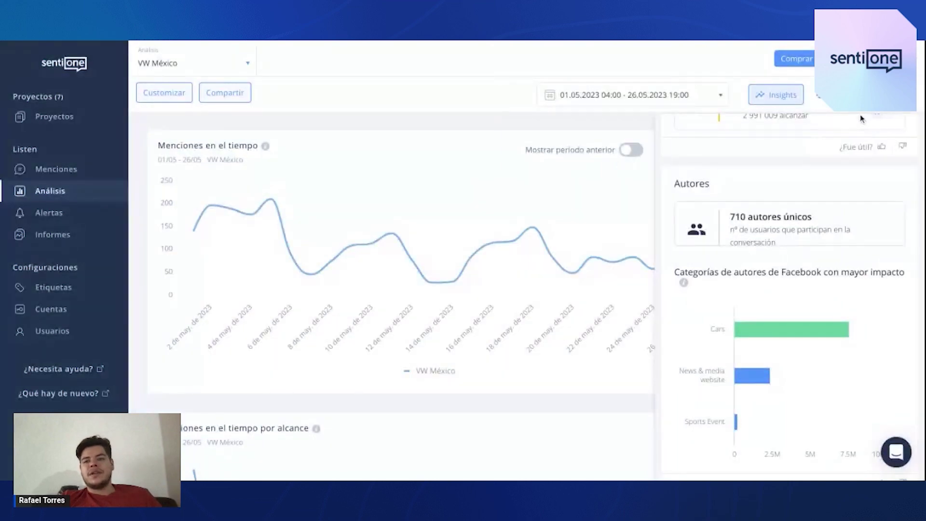
click(777, 96)
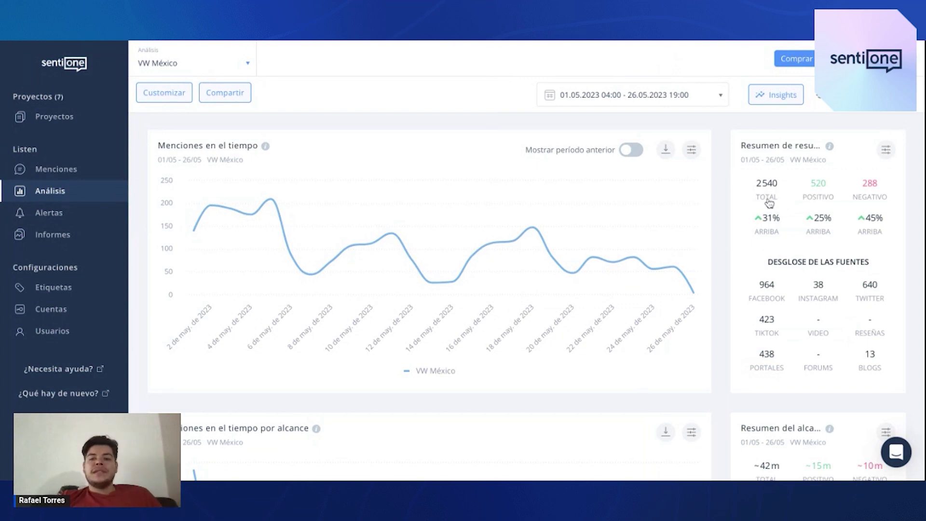
click(763, 96)
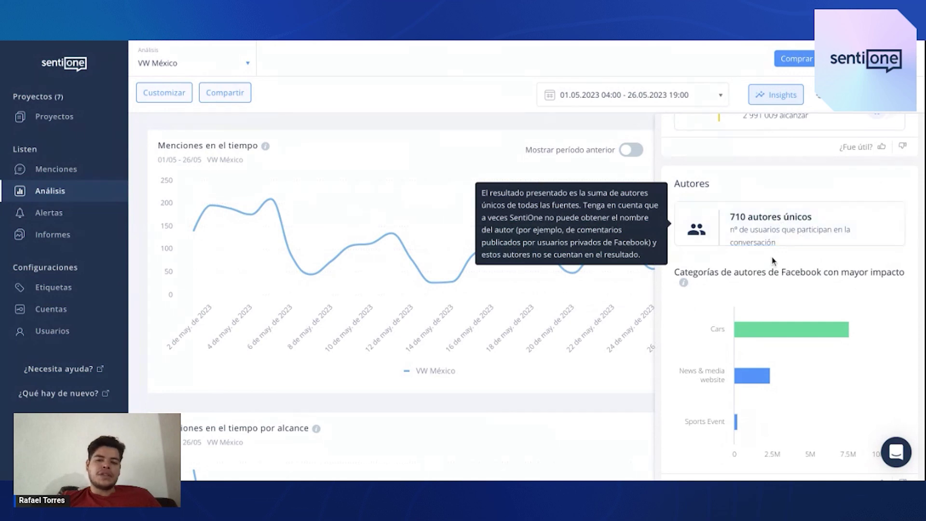
scroll(772, 261, down, 2)
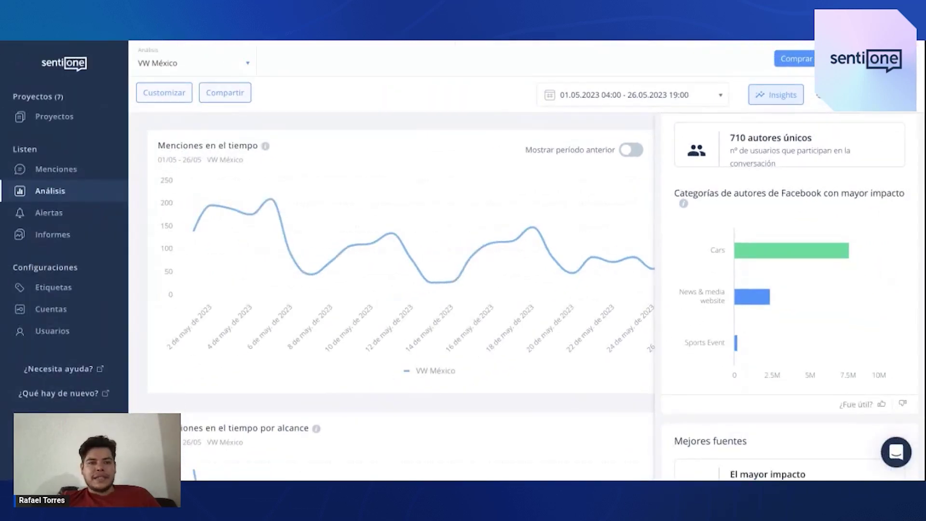
mouse_move(841, 249)
scroll(780, 162, down, 1)
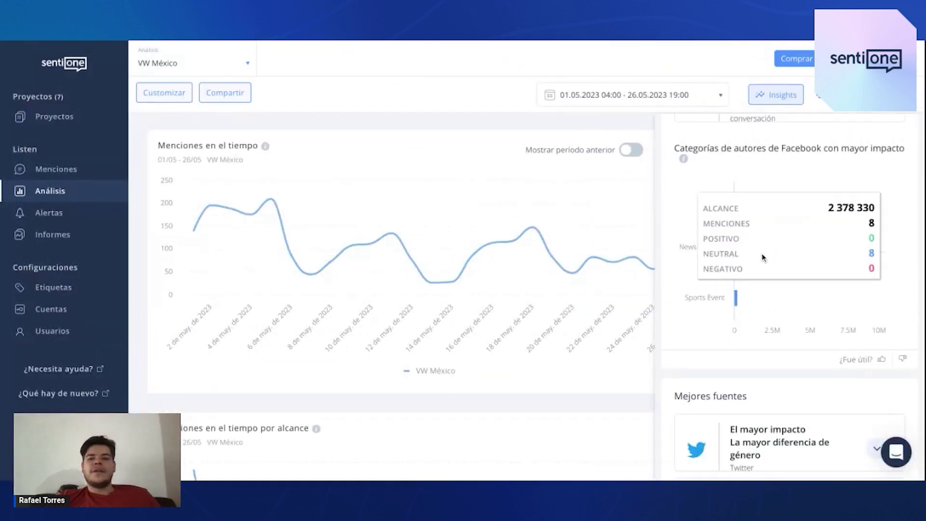
- Examine the Mejores fuentes insights, expanding the Twitter details on impact and gender difference and the Blogs details on greatest growth
scroll(759, 258, down, 4)
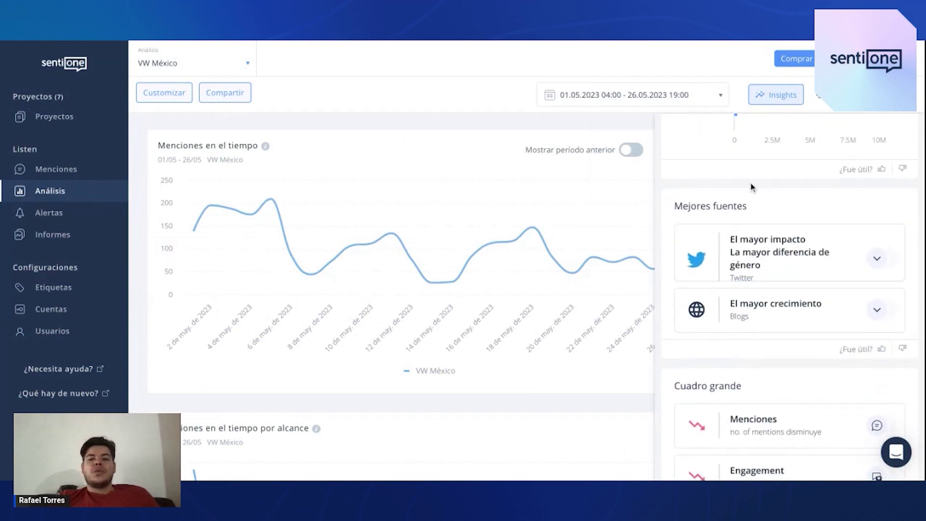
scroll(752, 188, down, 1)
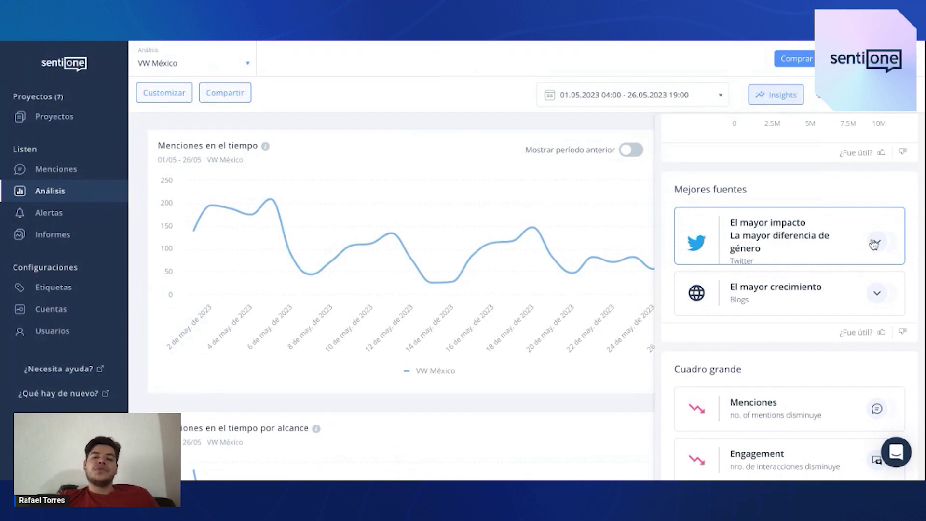
click(874, 243)
scroll(865, 246, down, 10)
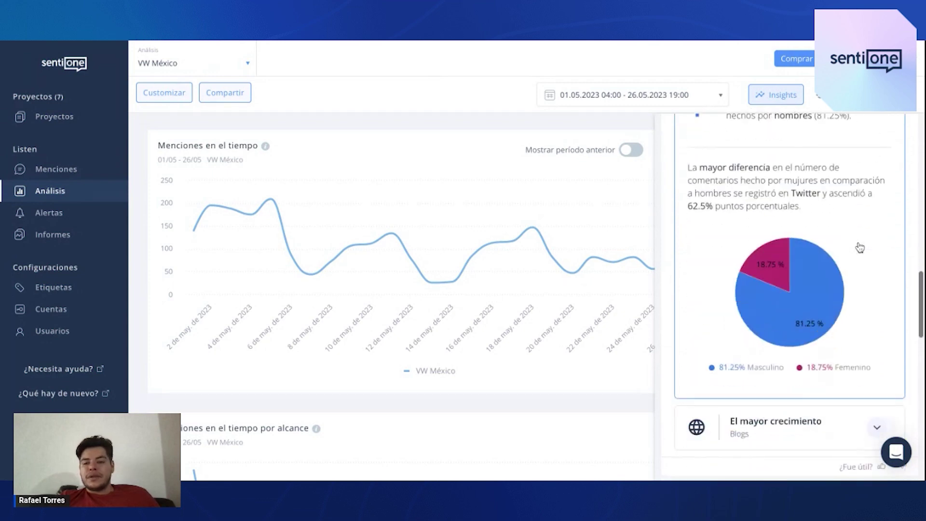
click(878, 278)
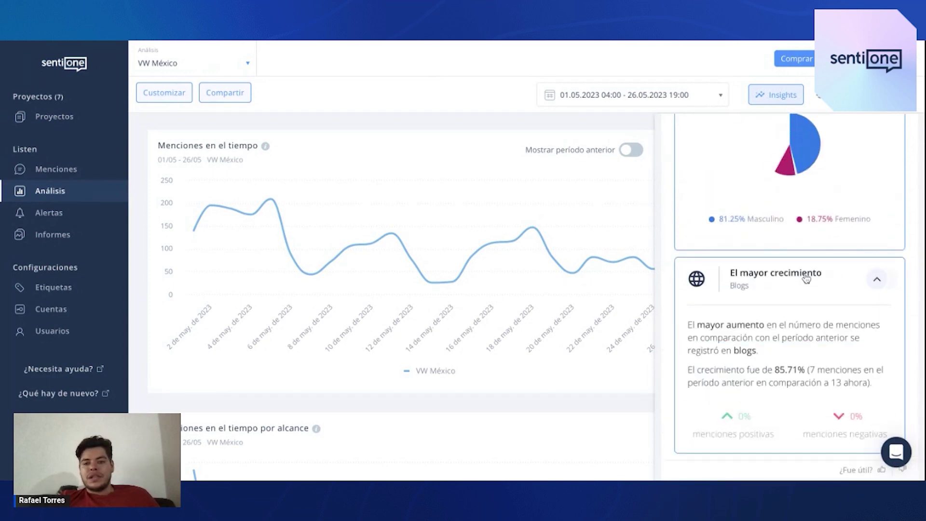
scroll(806, 278, down, 2)
scroll(806, 278, down, 1)
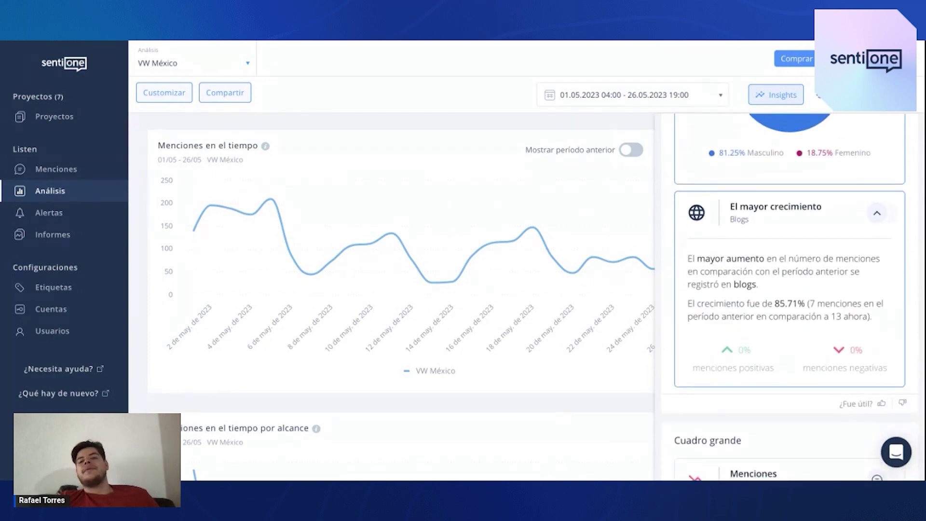
- Examine the Cuadro grande insights on mentions and engagement and the rising, stable and fading hashtags under Tendencias
scroll(806, 279, down, 3)
scroll(798, 231, down, 3)
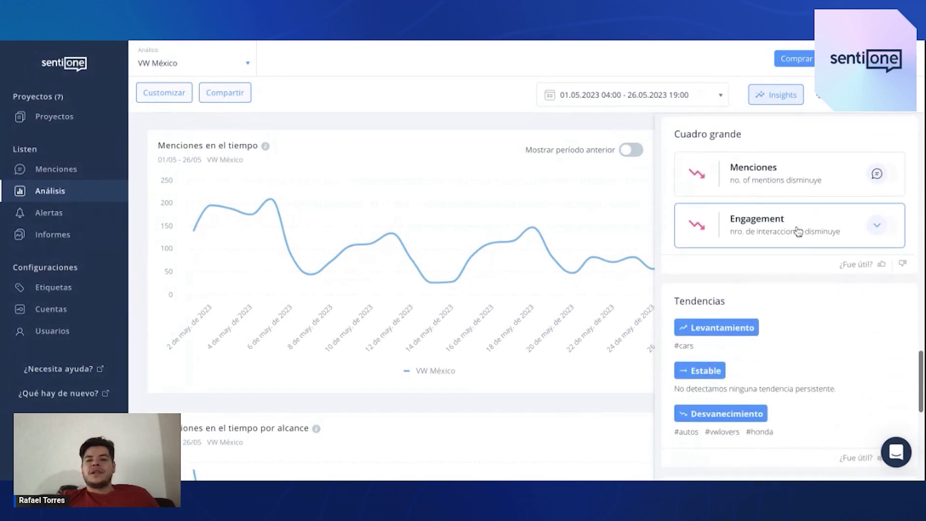
scroll(777, 204, down, 3)
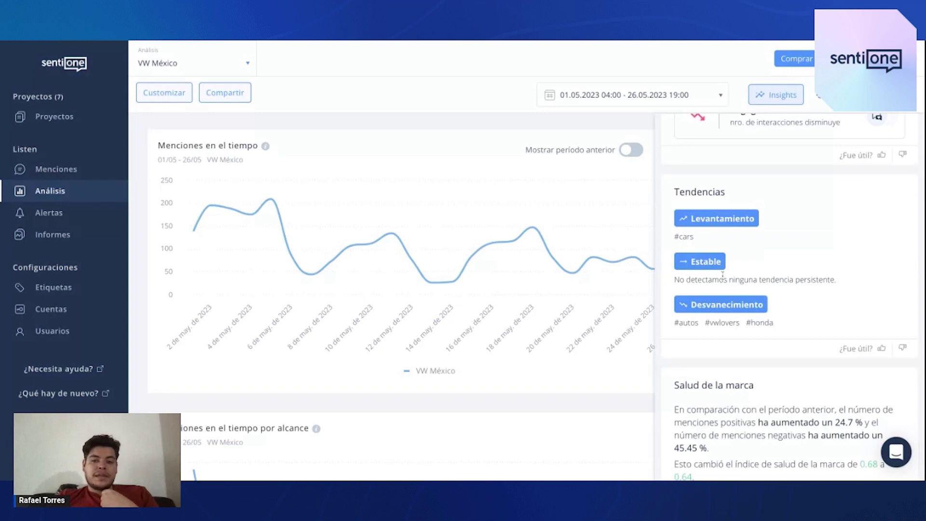
scroll(723, 275, down, 1)
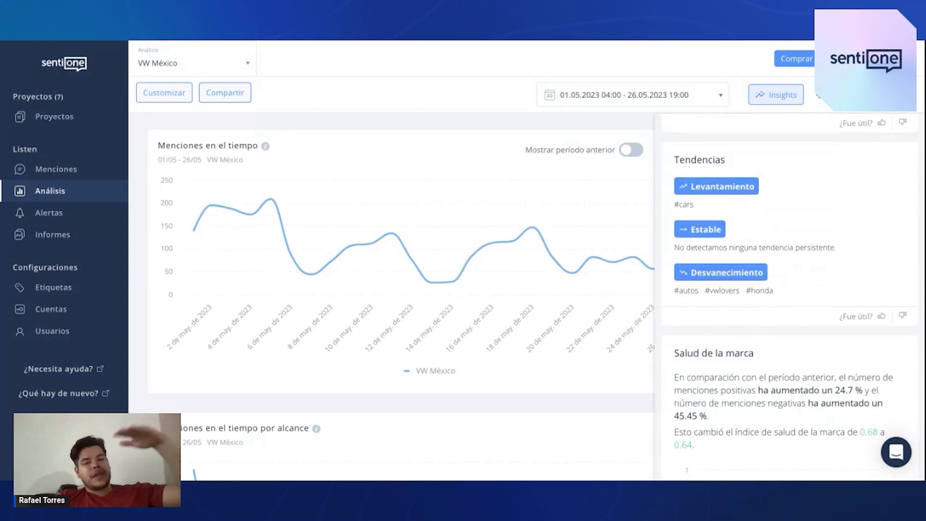
- Examine the Salud de la marca insight comparing the previous and current periods, and close the insights to return to the mentions-over-time chart
scroll(733, 207, down, 7)
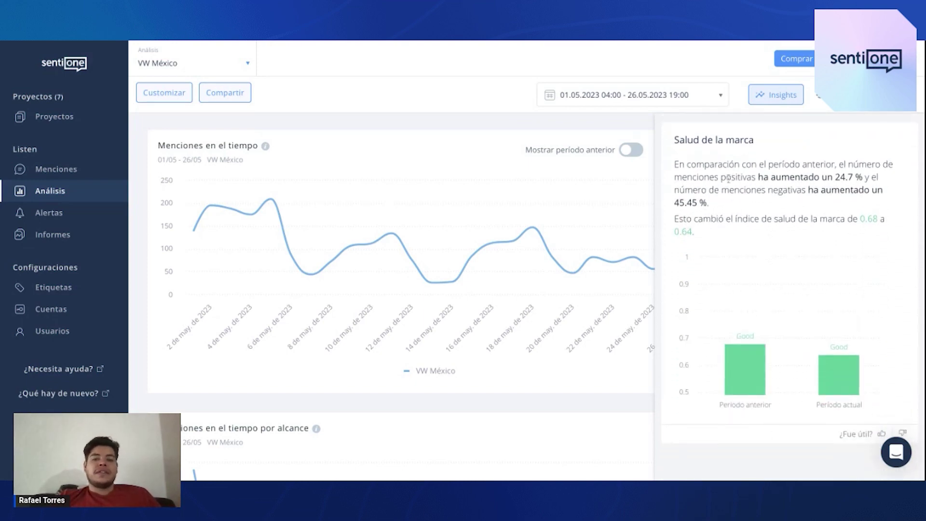
scroll(728, 178, down, 1)
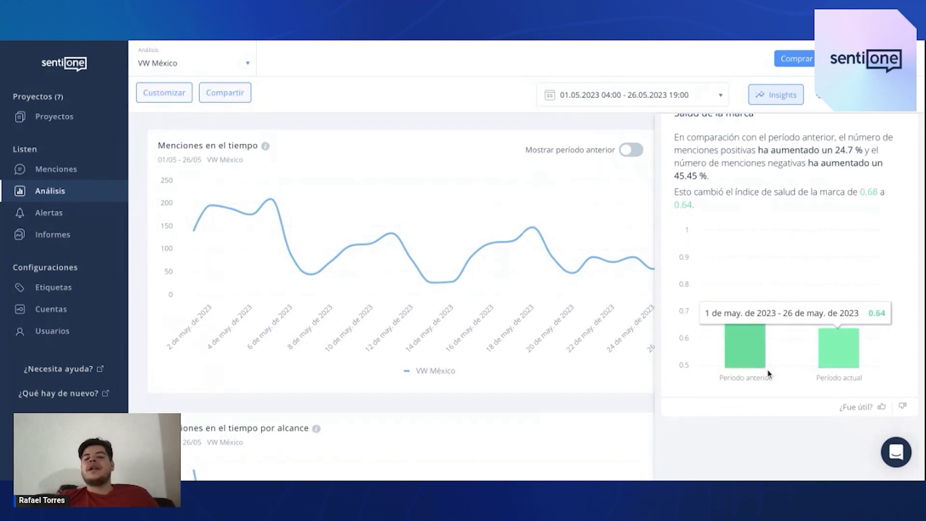
scroll(766, 374, down, 4)
scroll(768, 373, up, 5)
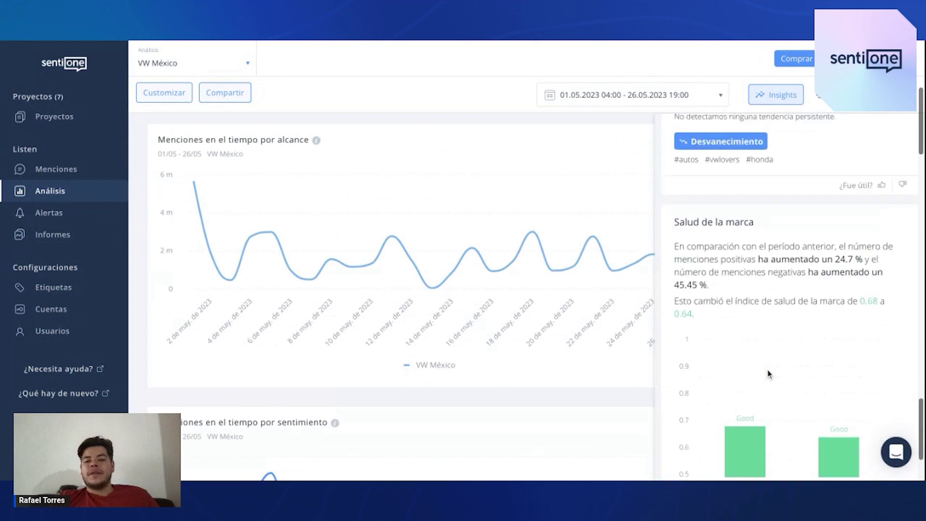
click(768, 103)
scroll(647, 172, up, 6)
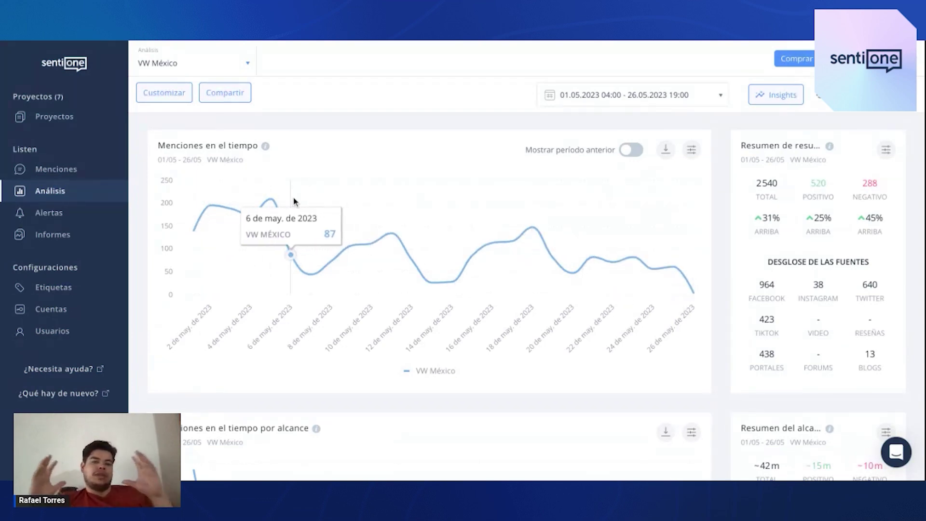
- Open the preview of the May 2 mentions from the Menciones en el tiempo chart and examine its posts, content summary and top keywords
click(213, 207)
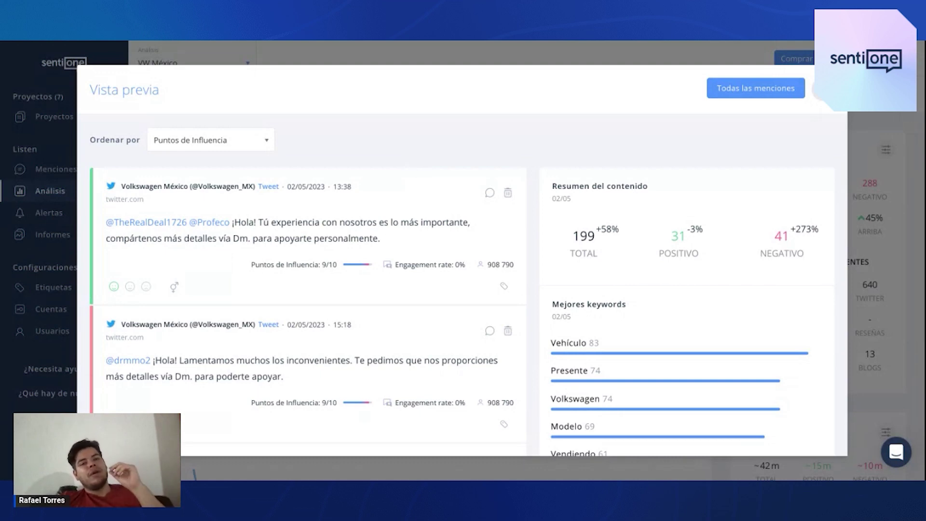
scroll(462, 287, down, 6)
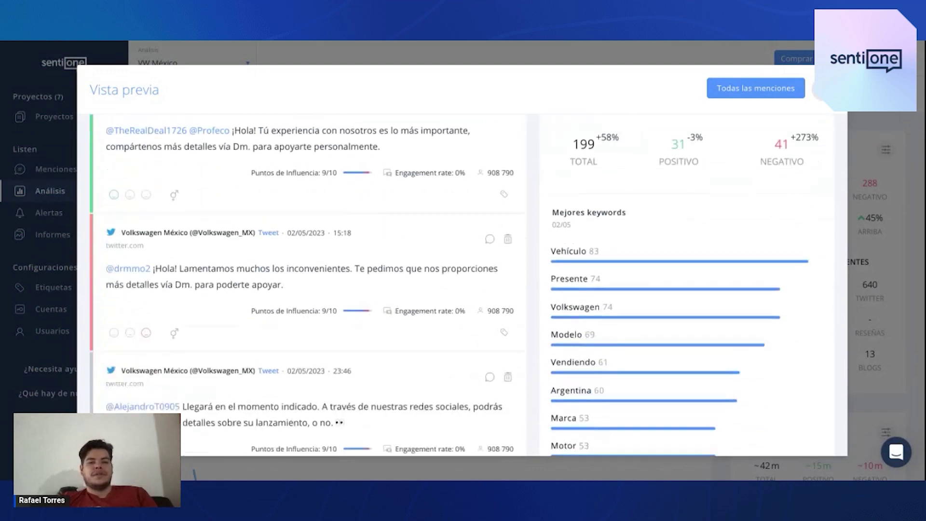
scroll(461, 287, down, 8)
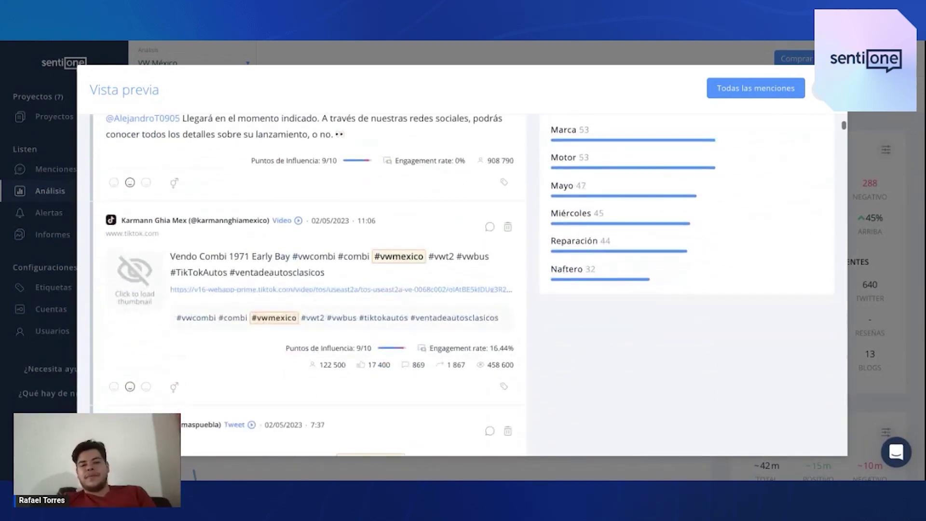
scroll(461, 287, down, 2)
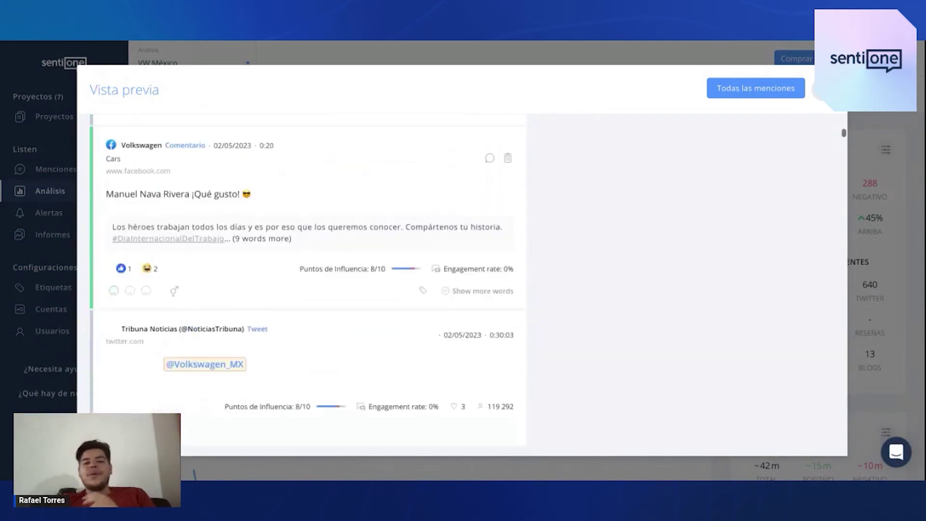
scroll(562, 221, up, 15)
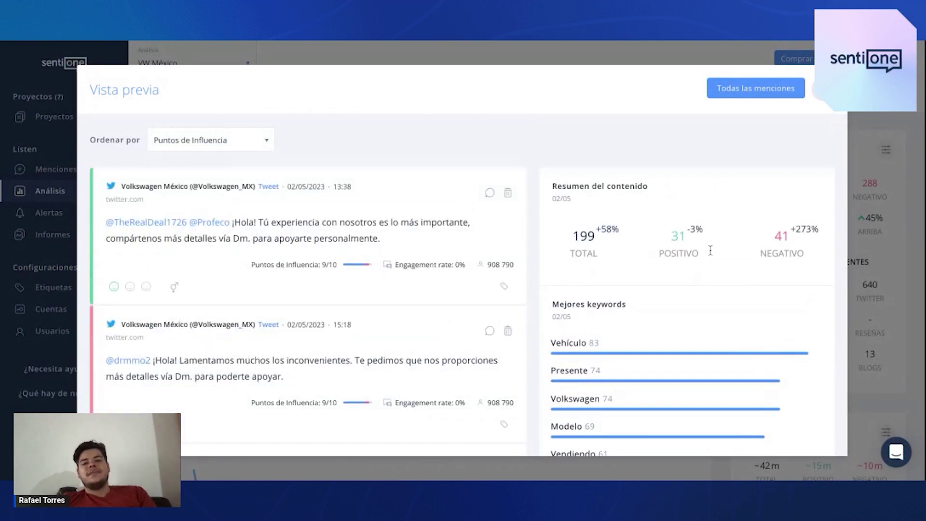
scroll(722, 241, down, 2)
scroll(721, 241, down, 1)
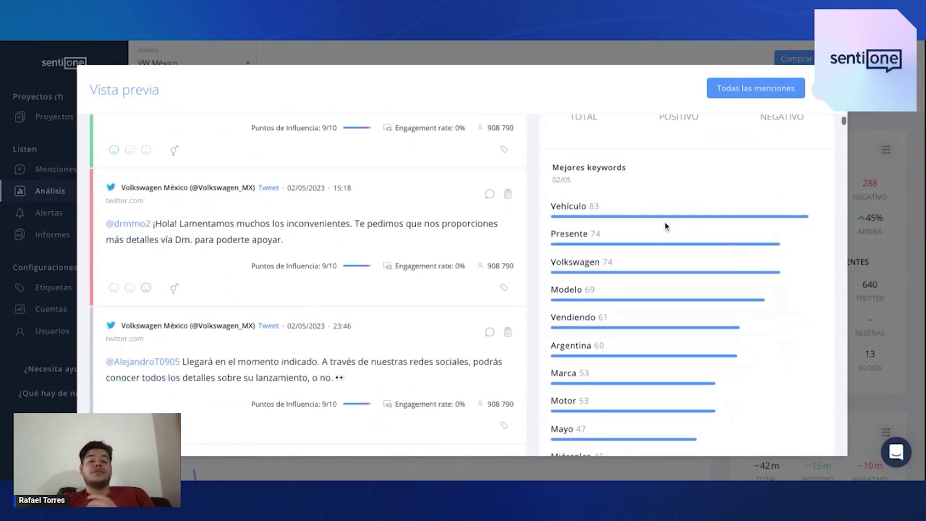
scroll(608, 229, up, 3)
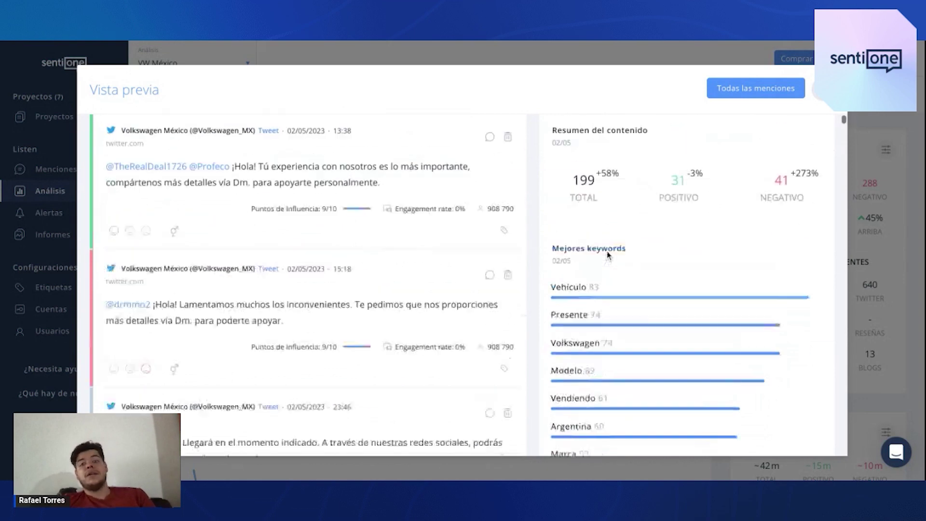
- Sort the May 2 mentions preview by Likes and by Más recientes, and close the preview
click(246, 148)
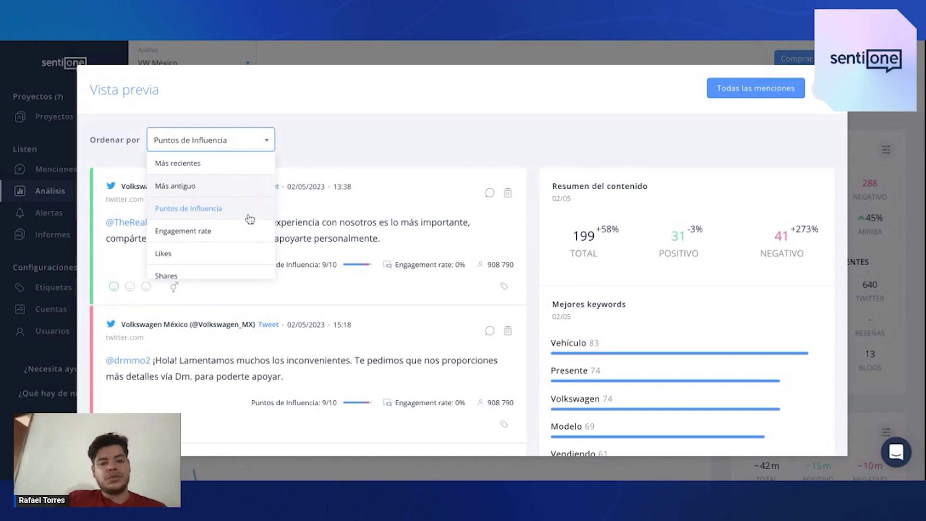
click(235, 252)
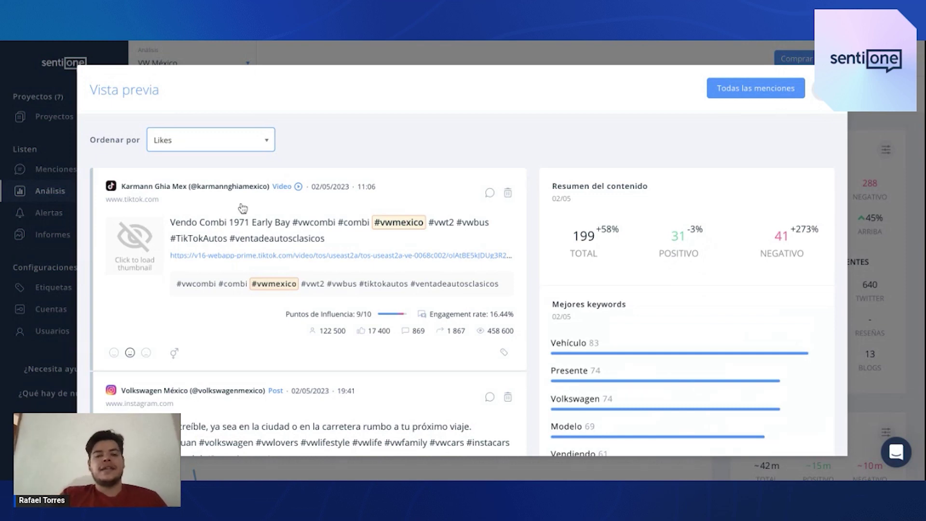
click(263, 143)
click(224, 166)
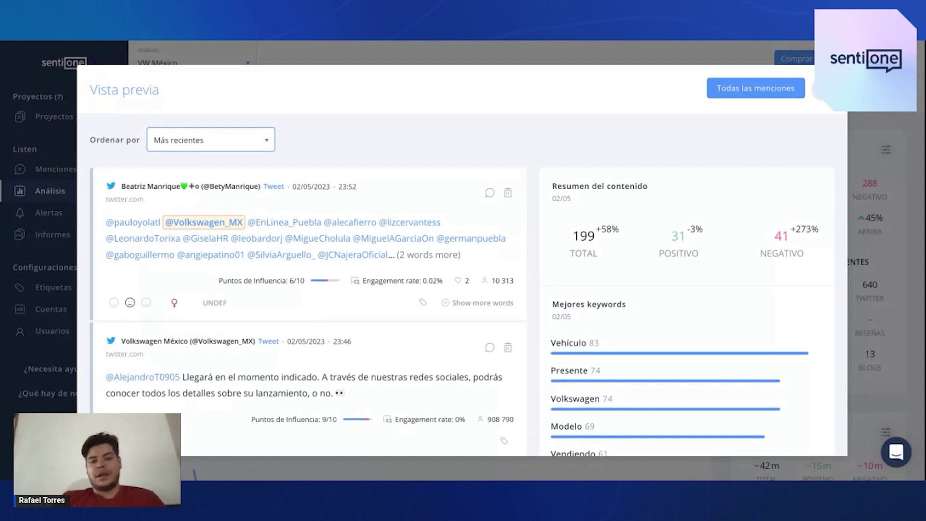
click(819, 94)
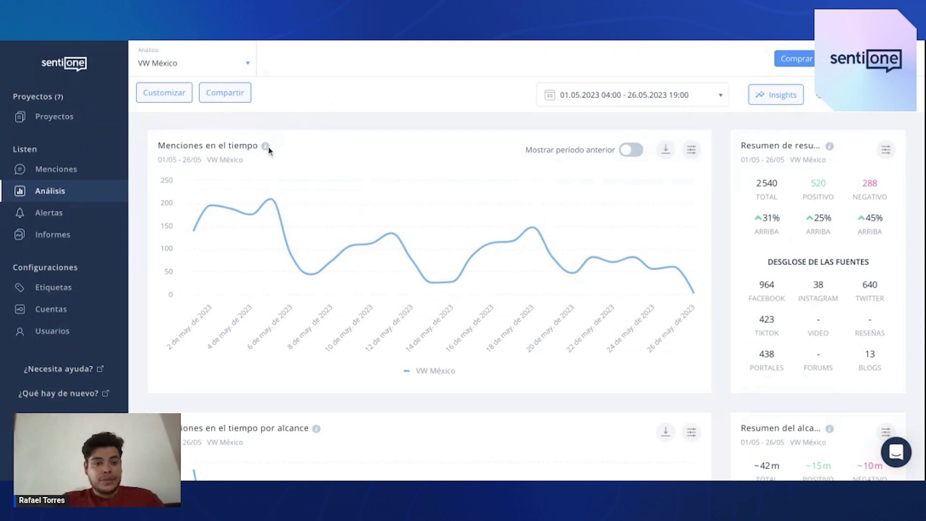
- Open the preview of the Facebook mentions from the source breakdown, sort them by Likes, and close the preview
mouse_move(269, 147)
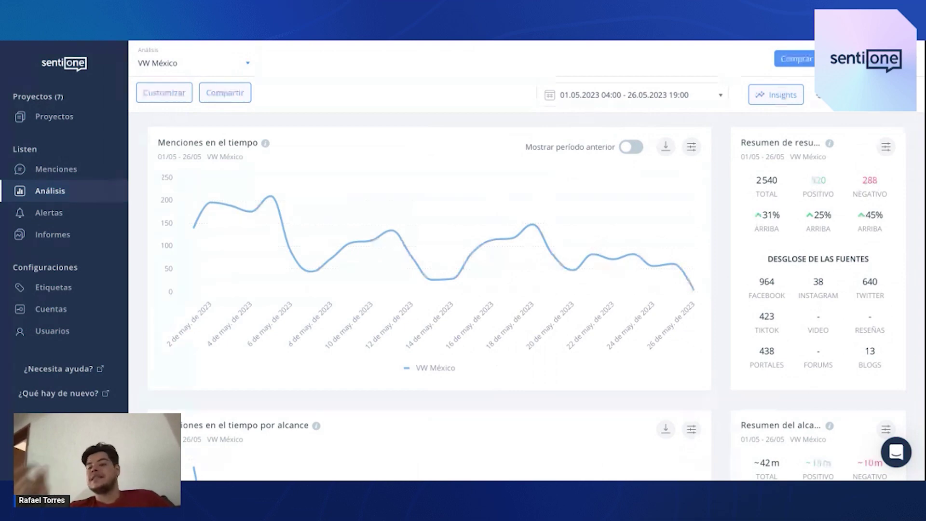
click(769, 298)
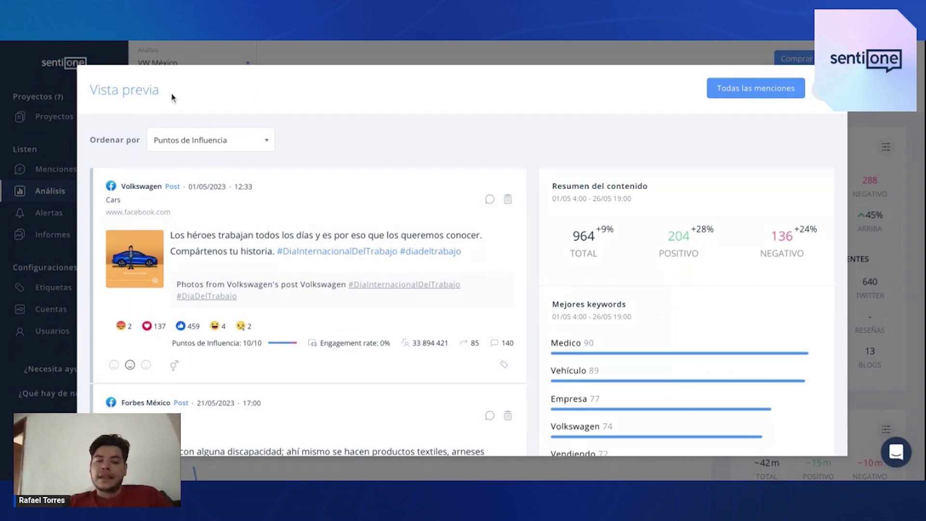
click(240, 140)
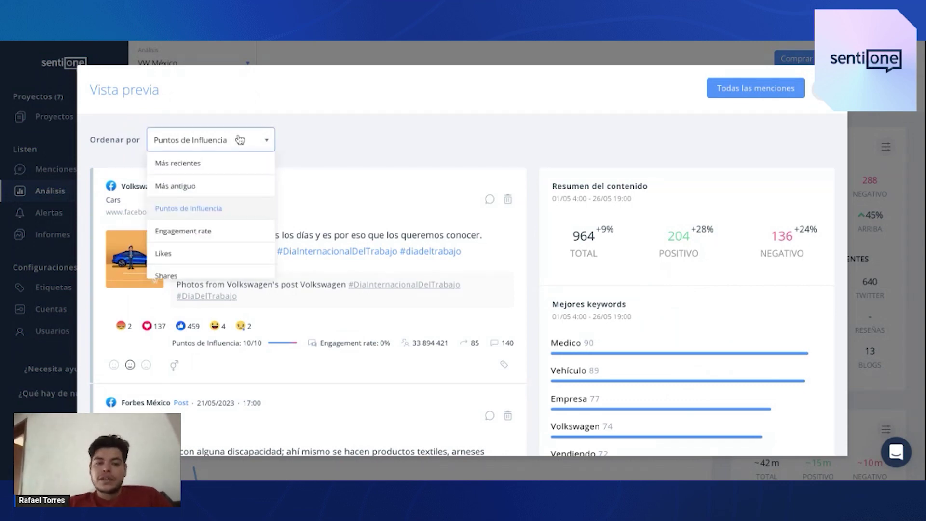
click(217, 253)
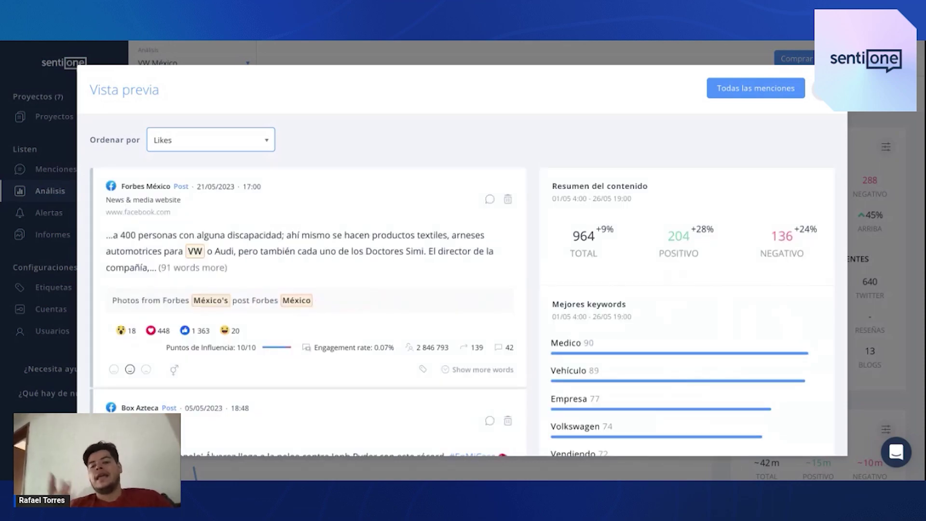
key(Escape)
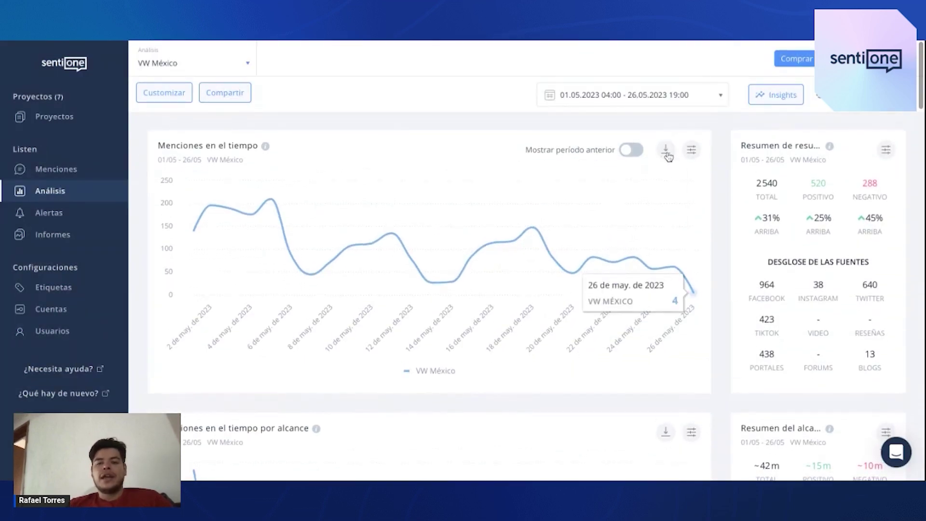
- Review the download formats and the widget editing options of the Menciones en el tiempo chart, leaving without applying changes
click(666, 152)
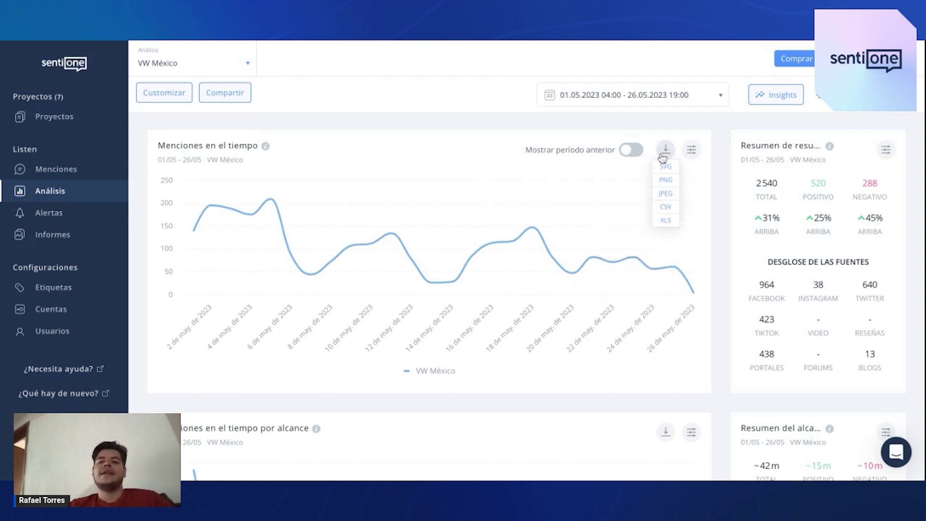
click(695, 153)
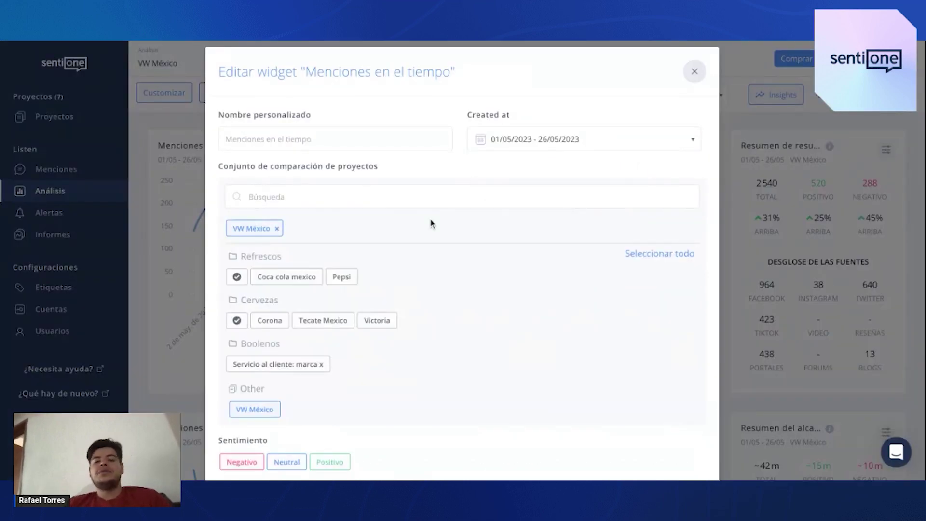
scroll(431, 223, down, 4)
scroll(431, 224, down, 6)
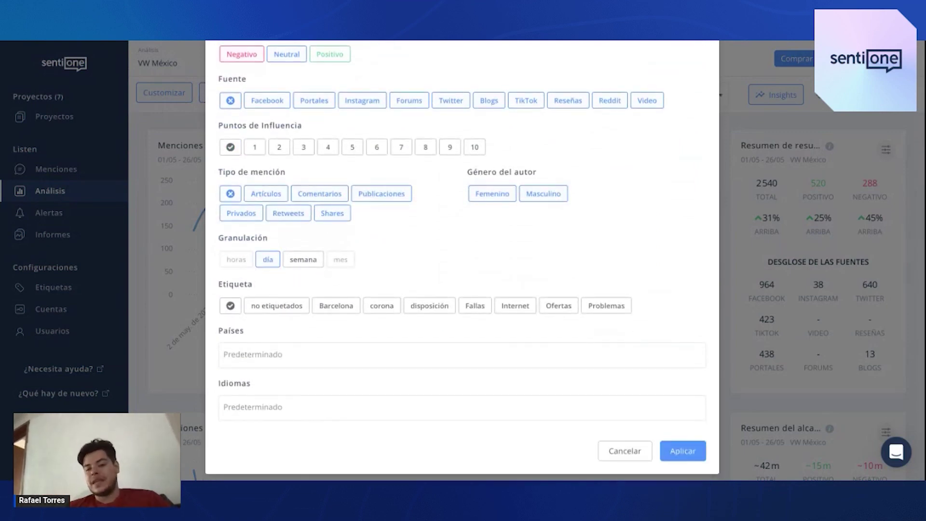
key(Escape)
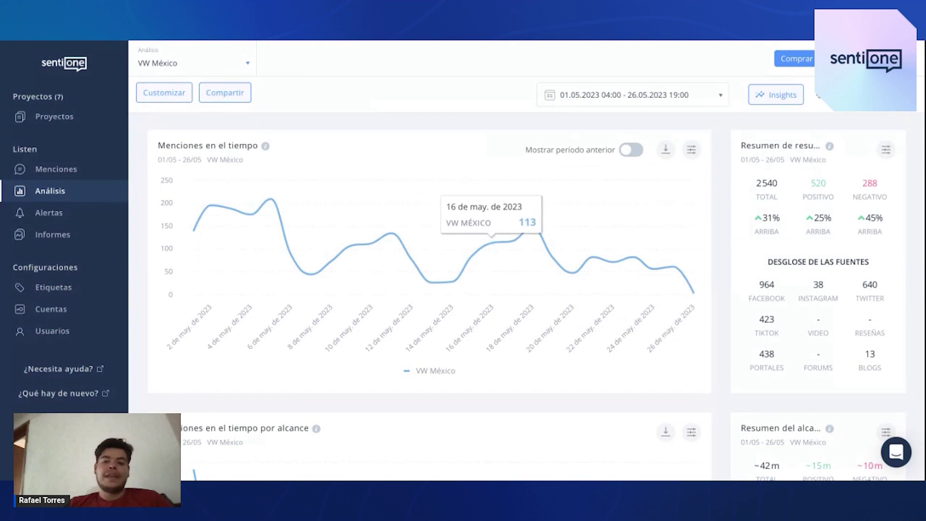
- Review the Editar análisis options of the results summary widget, from project comparison to languages, and cancel without applying changes
click(885, 149)
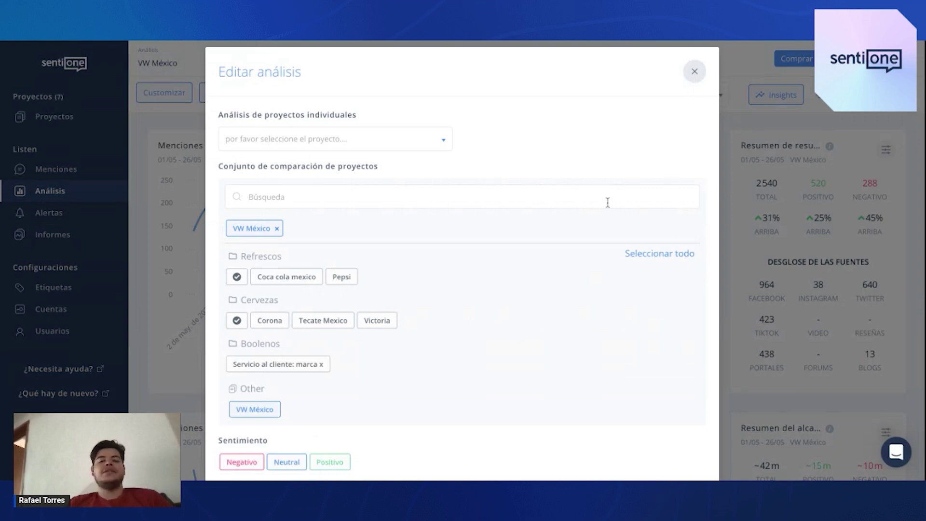
scroll(608, 202, down, 8)
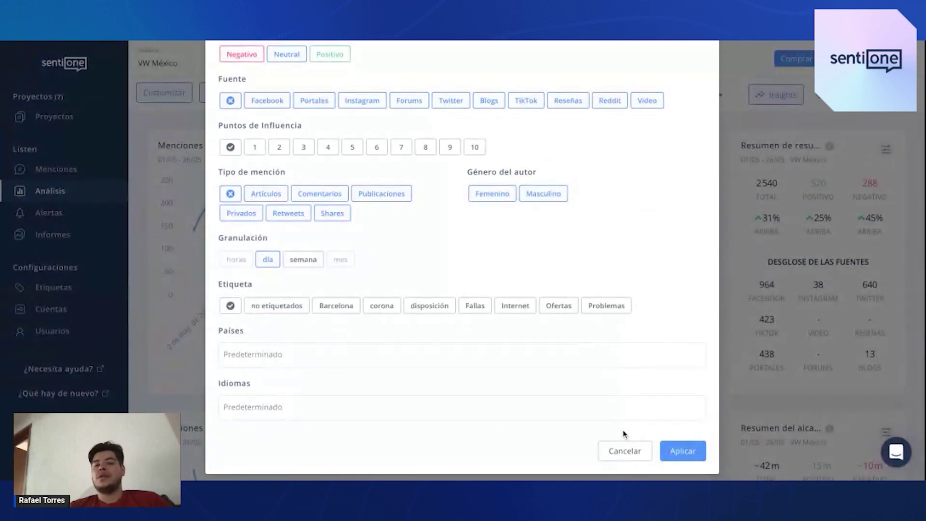
click(624, 449)
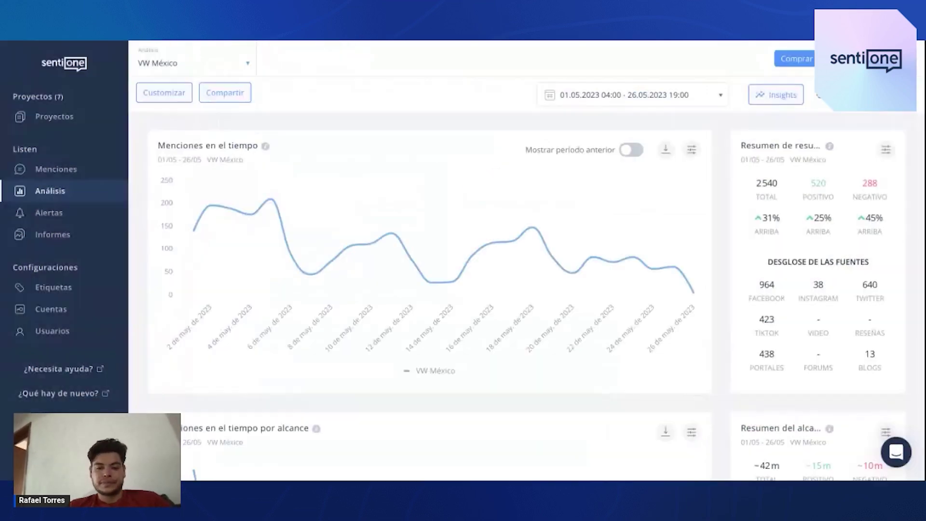
- Examine the Menciones en el tiempo por alcance chart and the reach summary, comparing them with the total mentions and source breakdown
scroll(638, 340, down, 2)
scroll(638, 340, down, 3)
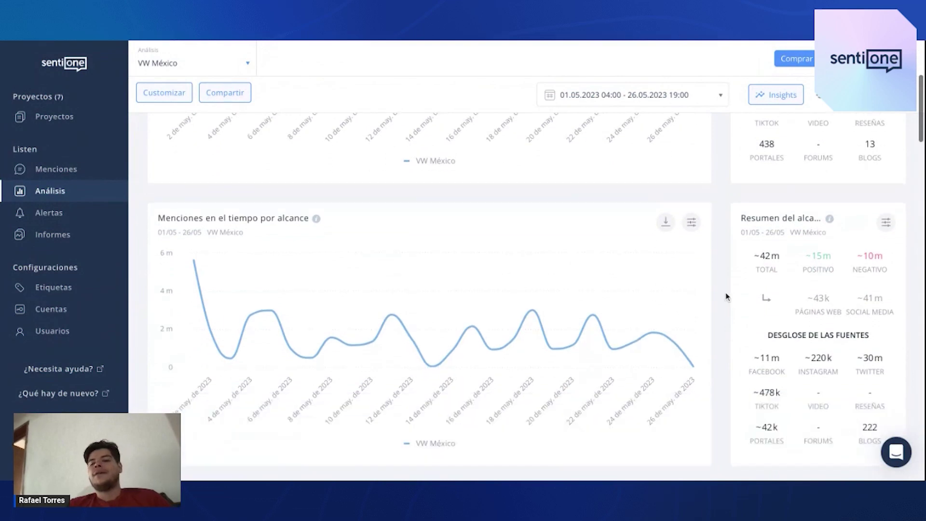
scroll(727, 297, down, 1)
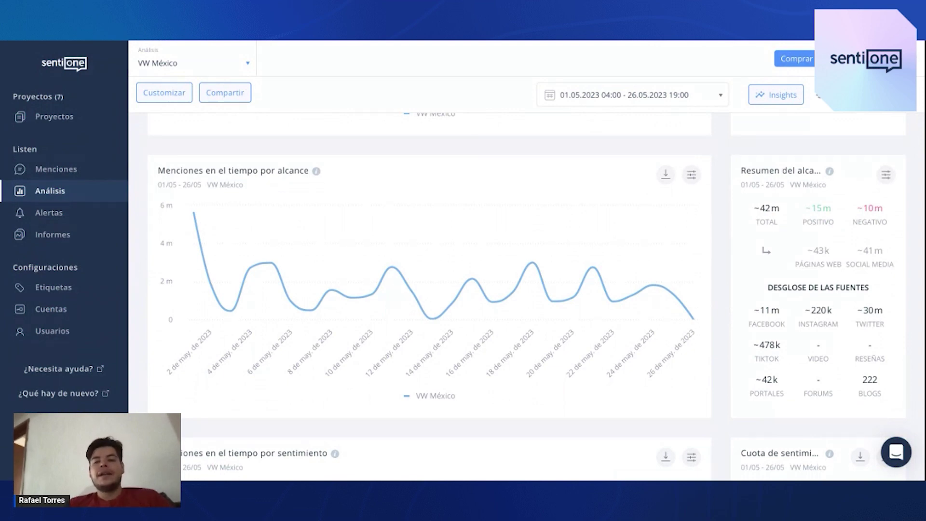
scroll(704, 281, up, 3)
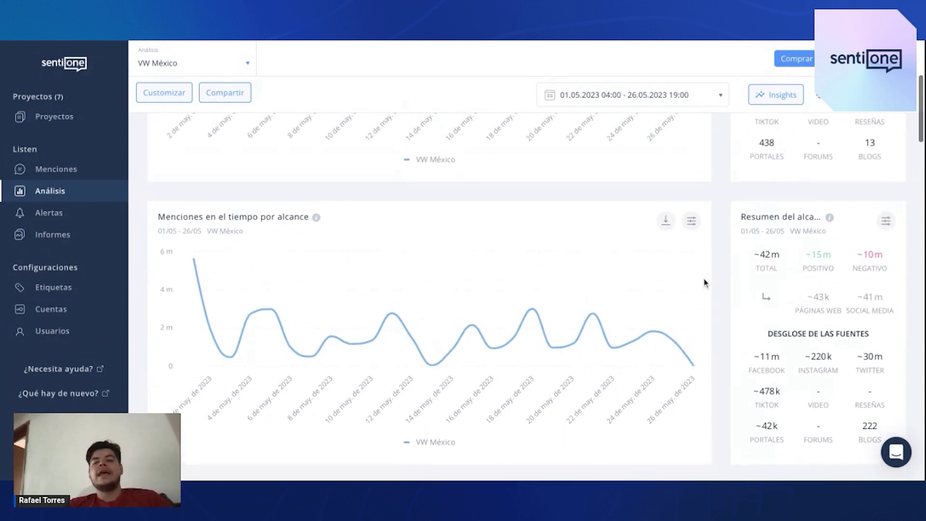
scroll(704, 281, up, 3)
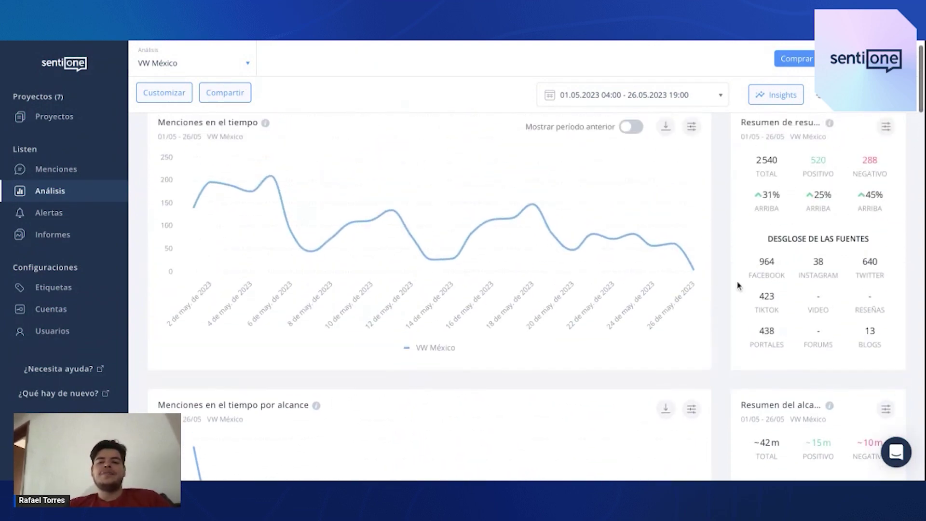
scroll(722, 270, down, 3)
scroll(722, 268, up, 4)
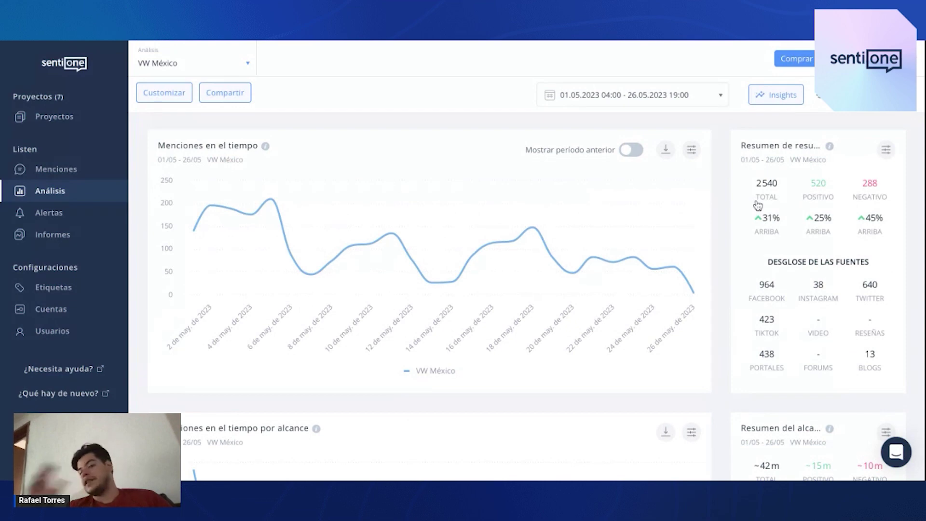
scroll(757, 206, down, 5)
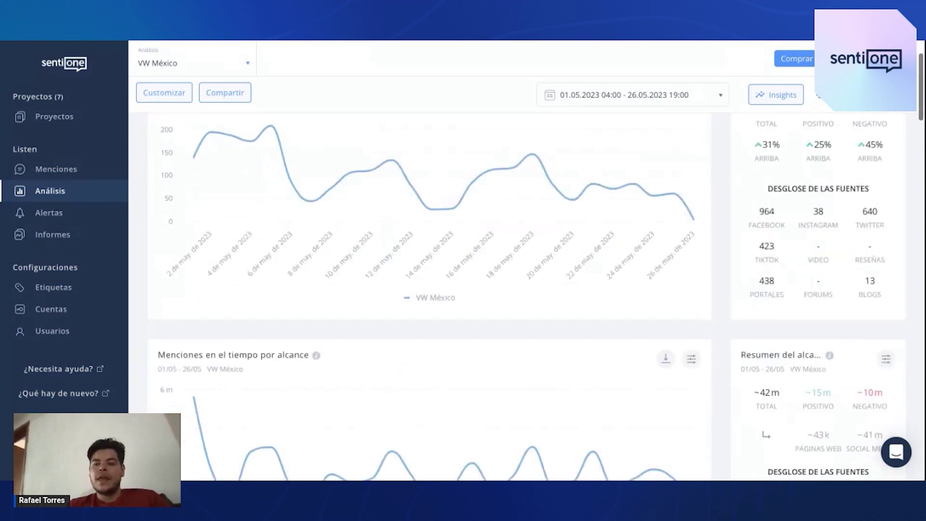
mouse_move(773, 245)
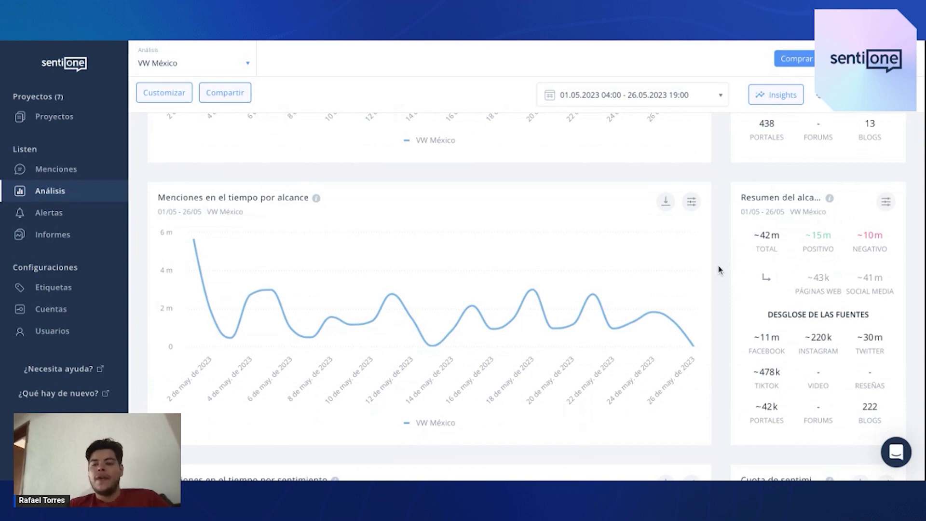
scroll(730, 310, down, 1)
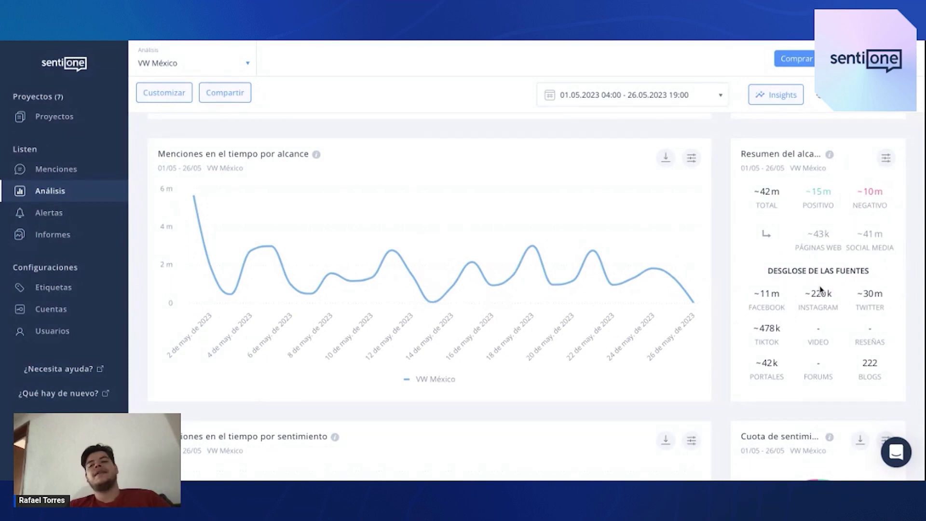
scroll(704, 208, up, 5)
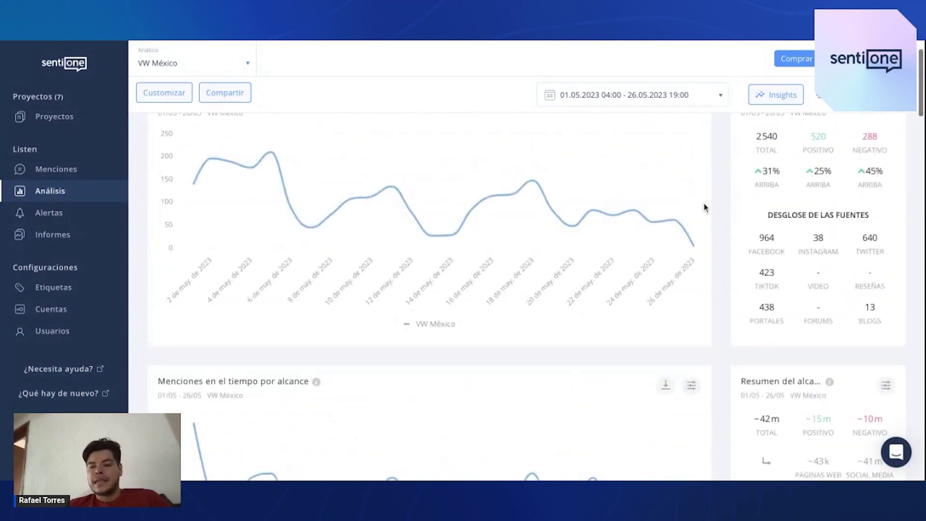
scroll(704, 207, down, 2)
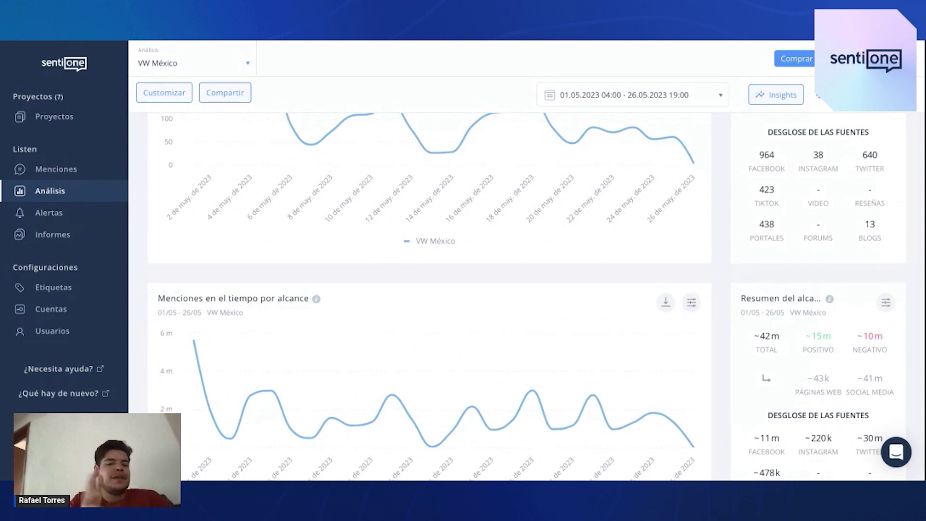
scroll(526, 297, down, 2)
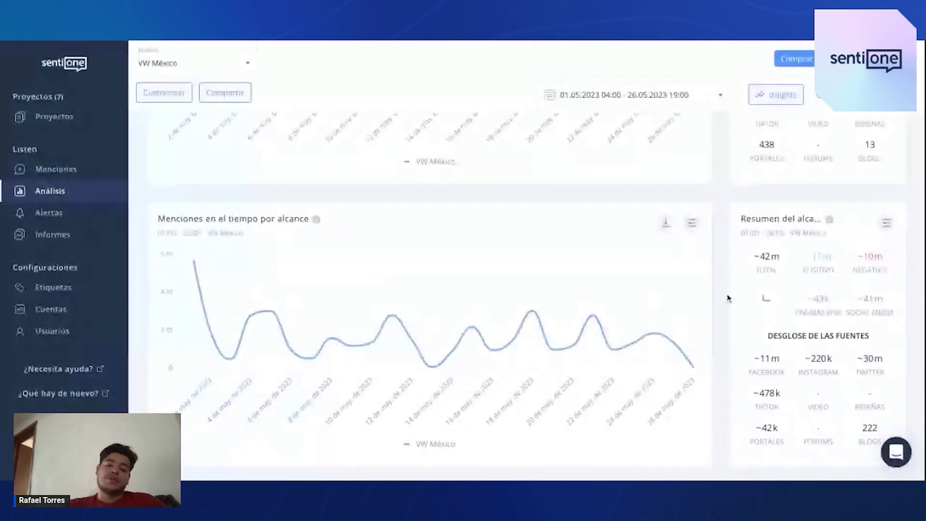
- In the sentiment share chart's positive mentions preview, try marking the Nuevo Taigun Facebook post as negative, restore it to positive, and close the preview
scroll(728, 298, down, 7)
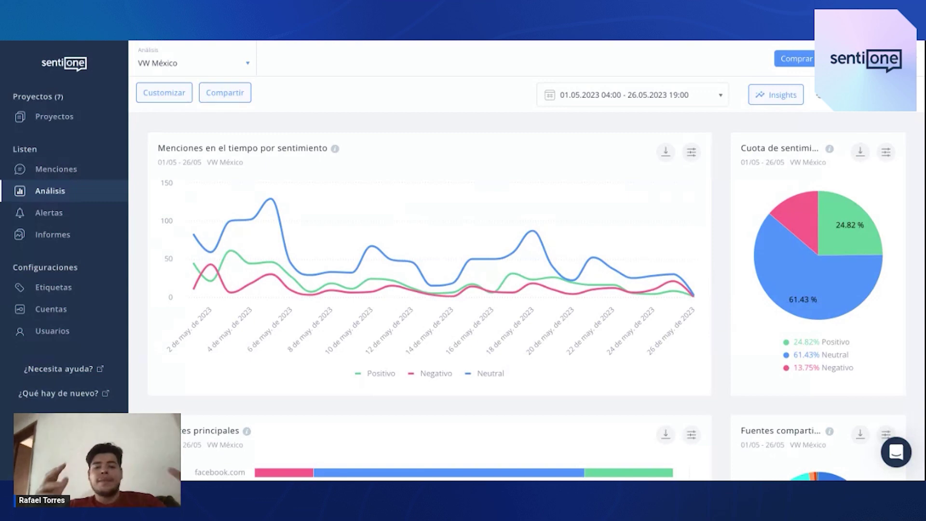
click(836, 240)
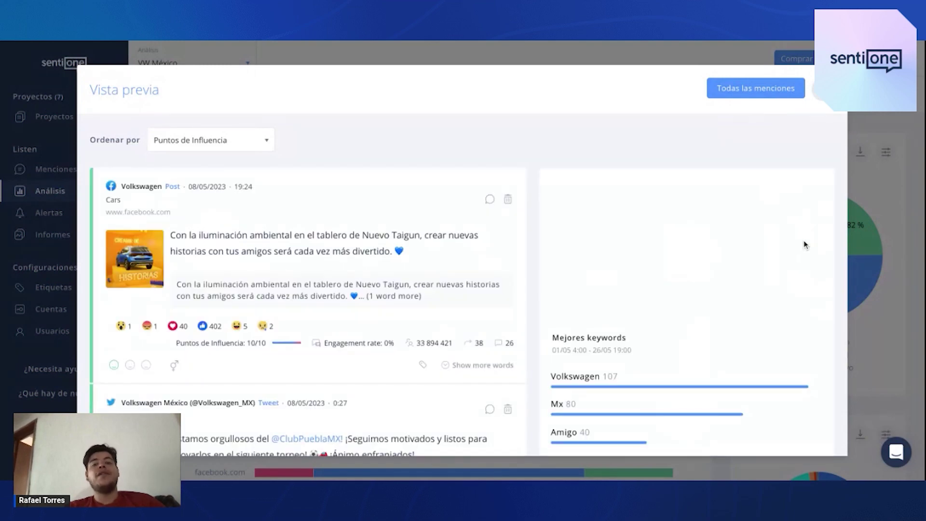
scroll(344, 282, down, 1)
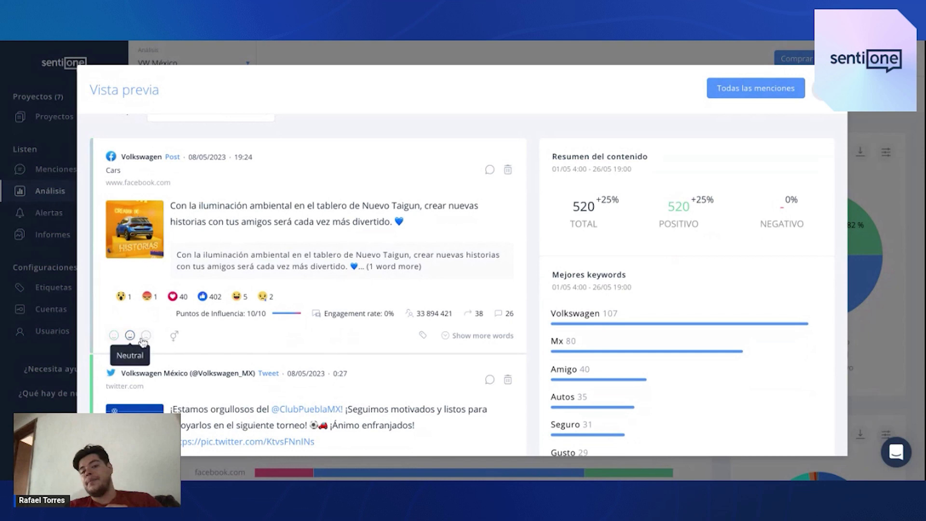
click(146, 335)
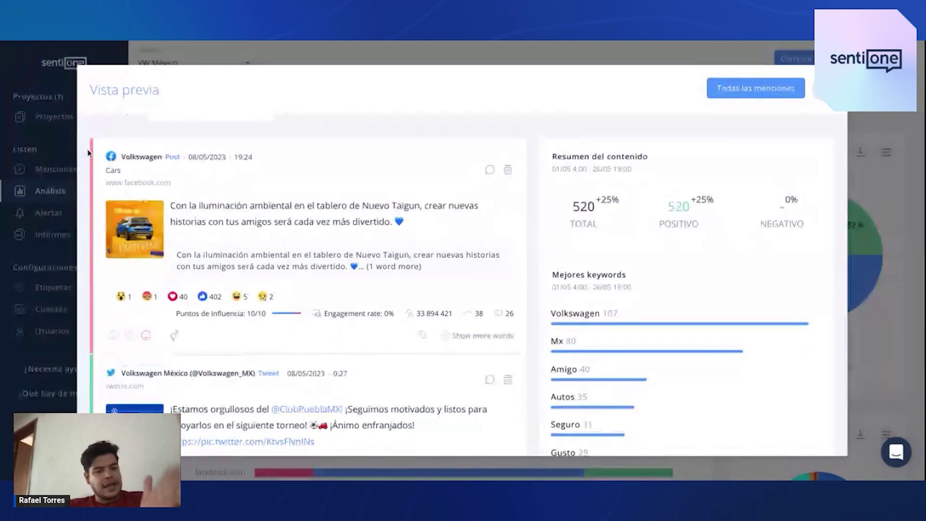
scroll(99, 231, down, 3)
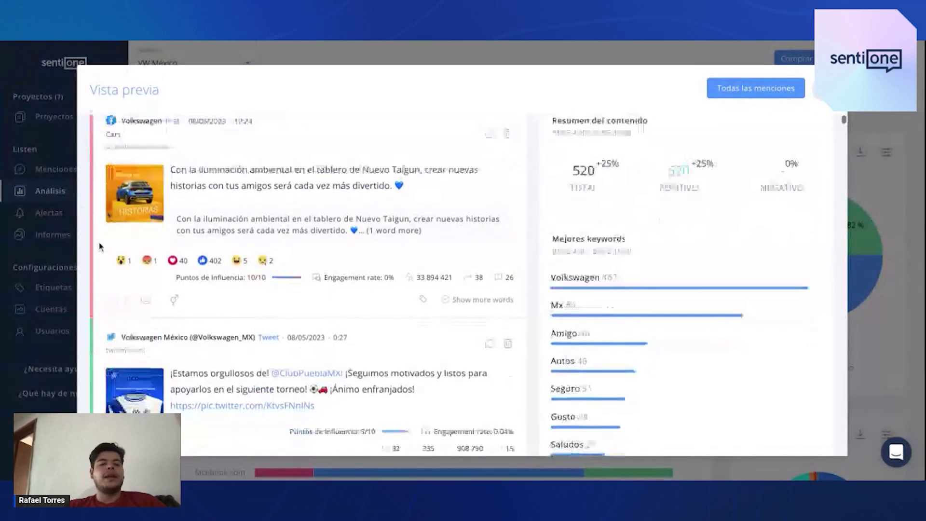
scroll(99, 246, up, 1)
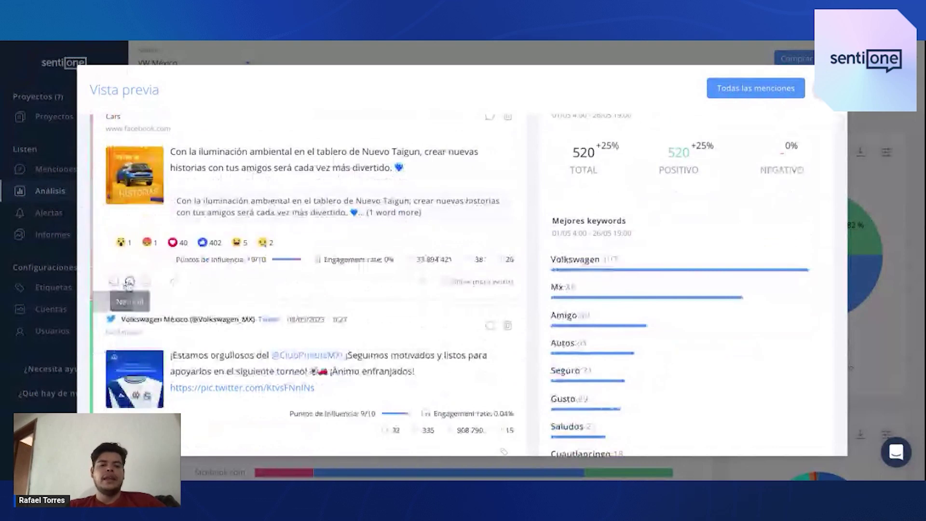
scroll(448, 226, up, 3)
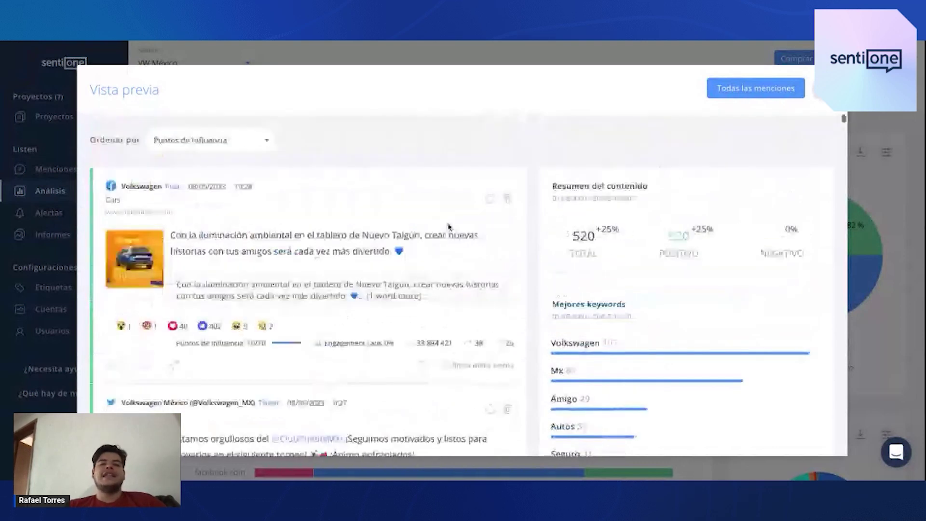
click(819, 97)
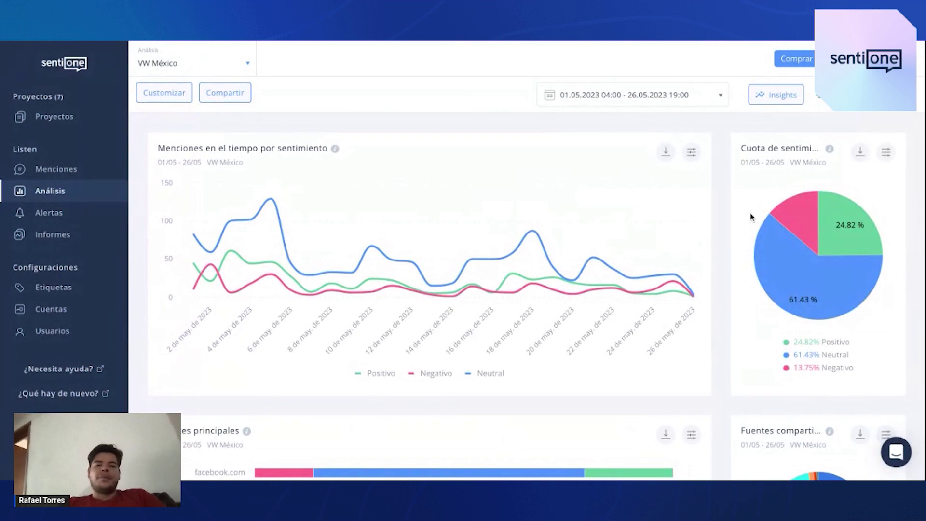
- Hide the Neutral series in both the Menciones en el tiempo por sentimiento chart and the sentiment share pie chart
click(483, 372)
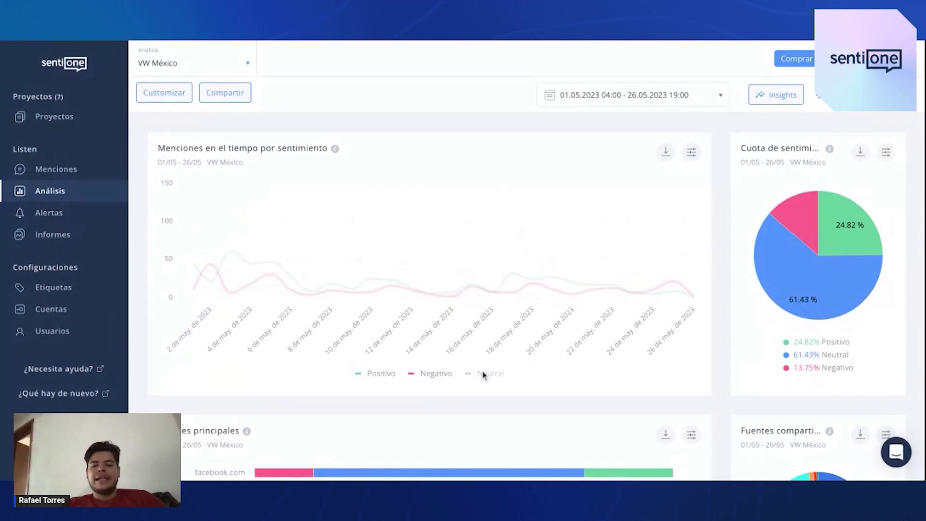
click(828, 355)
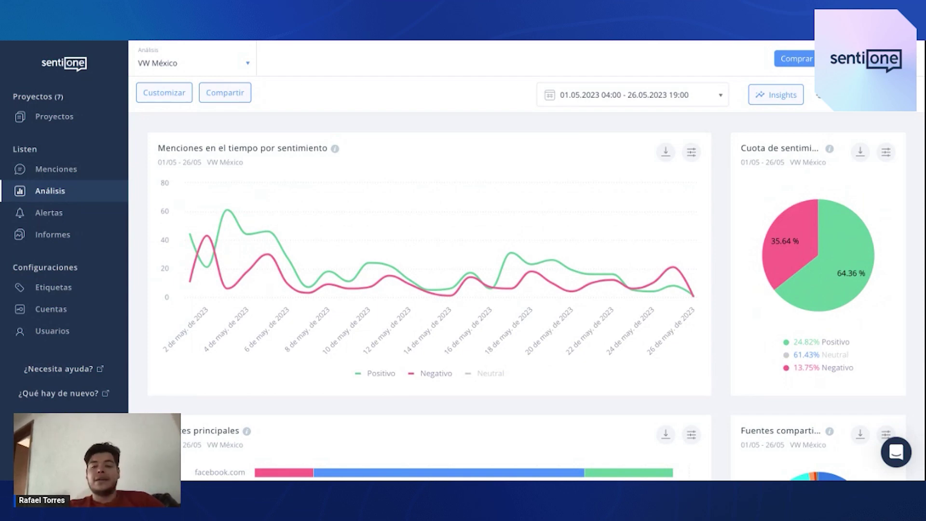
- Examine the Fuentes principales chart and the source share pie chart, comparing them with the source breakdown in the results summary
scroll(535, 296, down, 5)
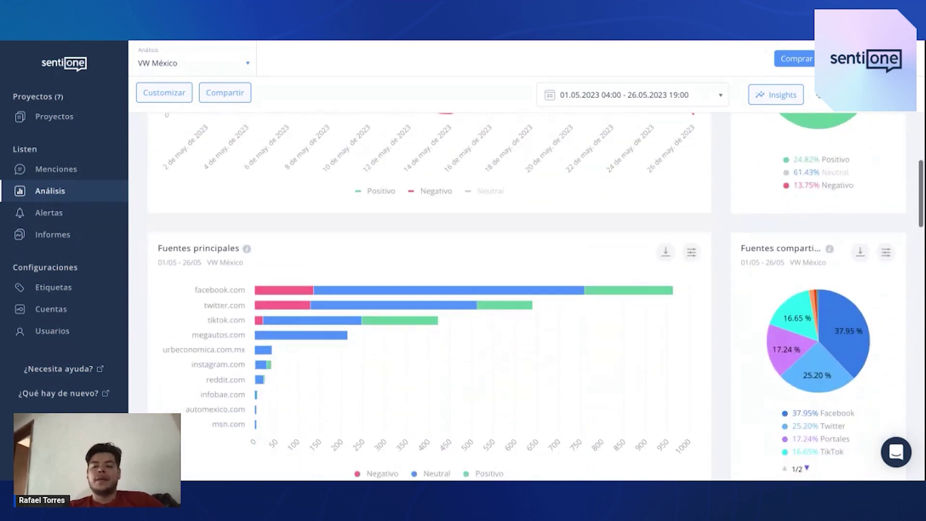
scroll(535, 297, down, 1)
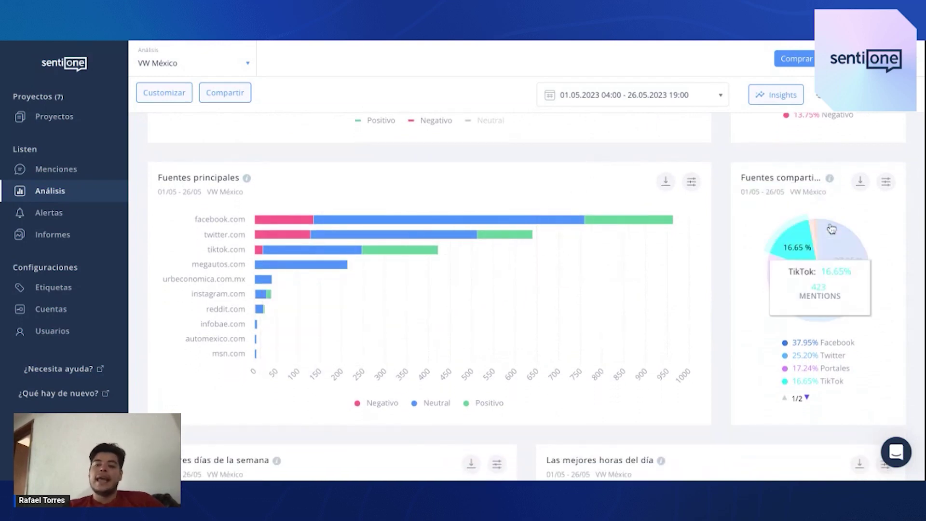
scroll(813, 203, up, 7)
scroll(813, 203, up, 4)
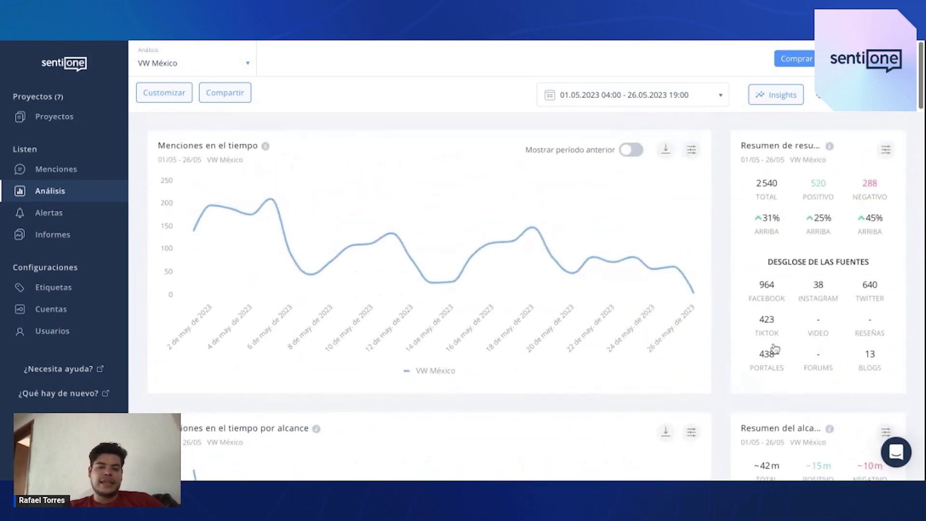
scroll(801, 311, down, 1)
scroll(801, 310, down, 10)
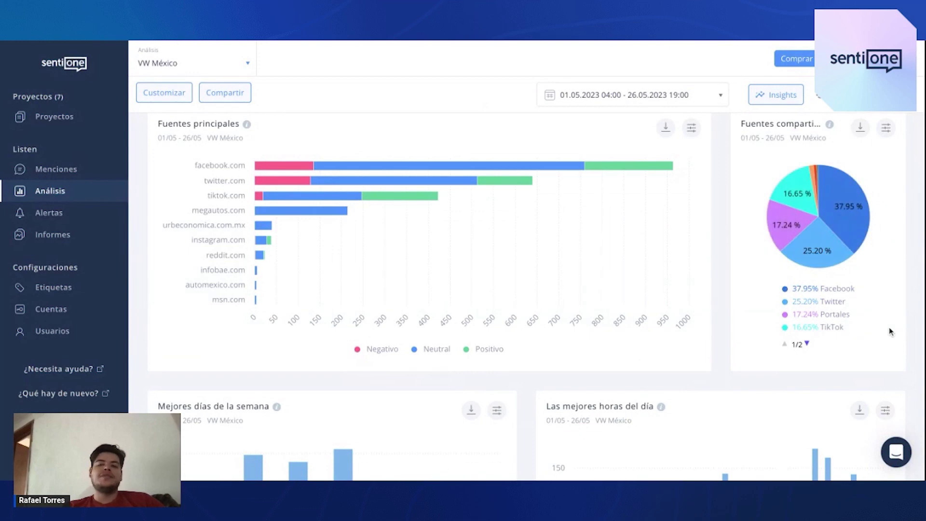
scroll(890, 332, up, 1)
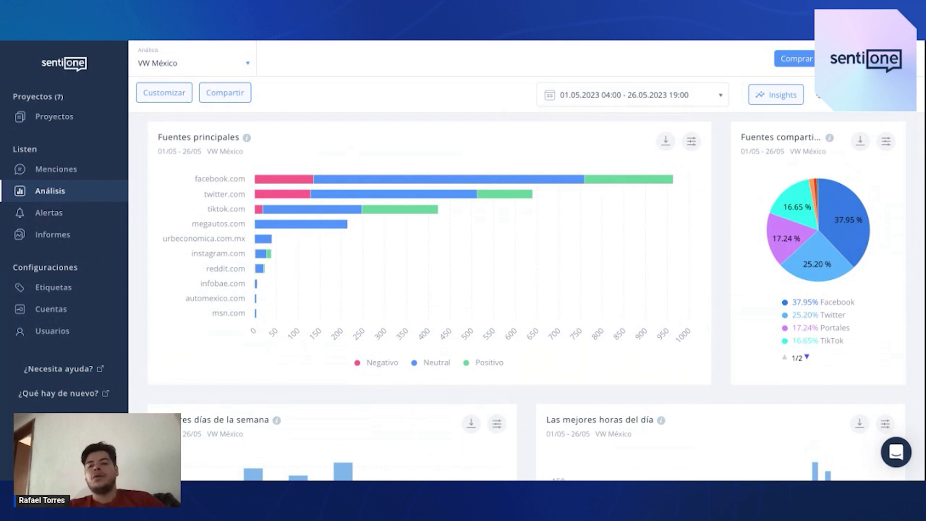
- Review the best days of the week and best hours charts, together with the mentions by gender charts
scroll(791, 314, down, 5)
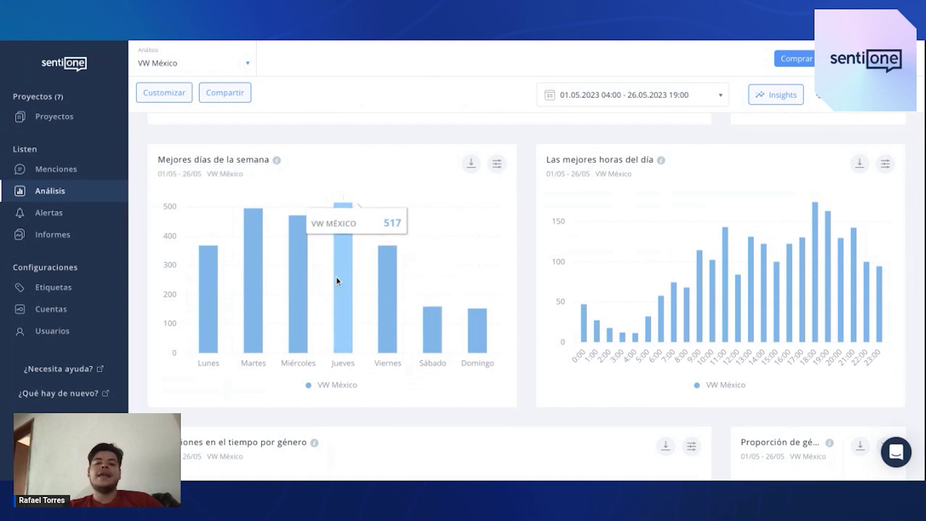
scroll(336, 281, down, 5)
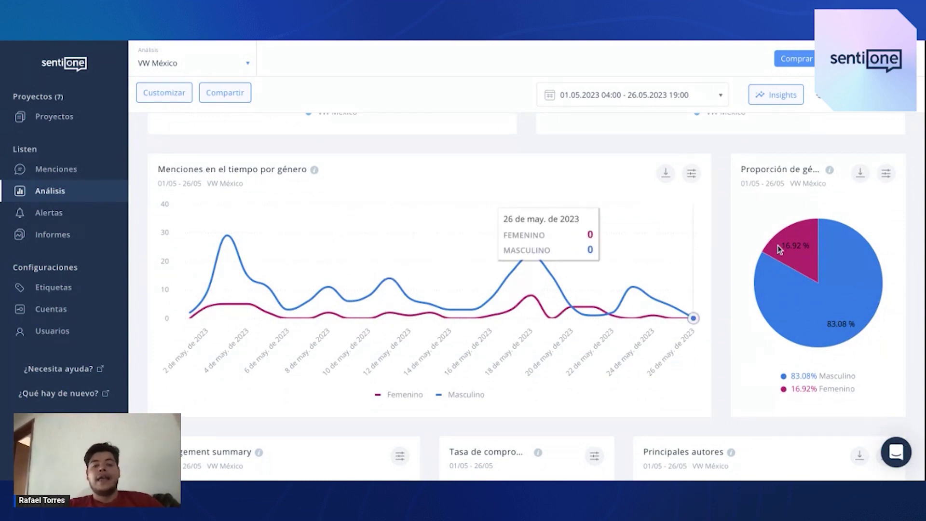
- Review the Engagement summary and Principales autores widgets, checking what the author activity figure means
scroll(777, 245, down, 5)
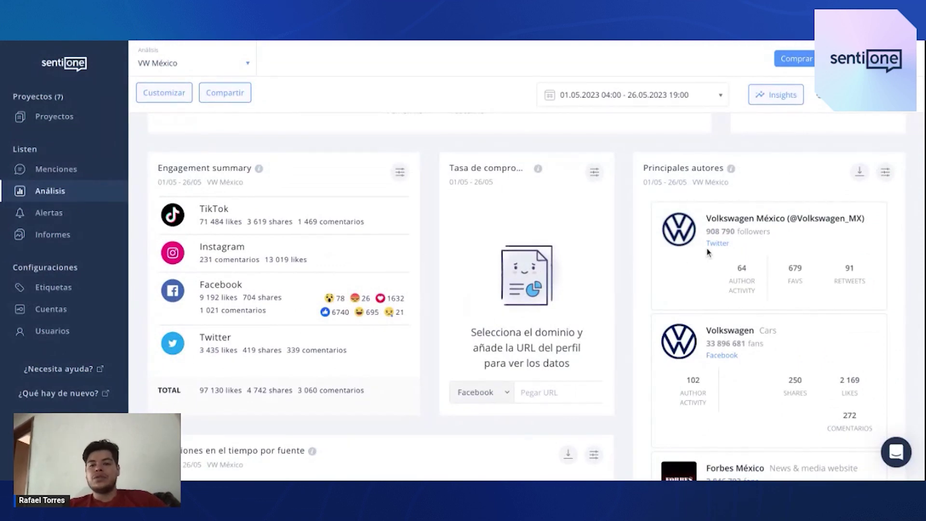
scroll(694, 255, down, 1)
scroll(707, 252, up, 1)
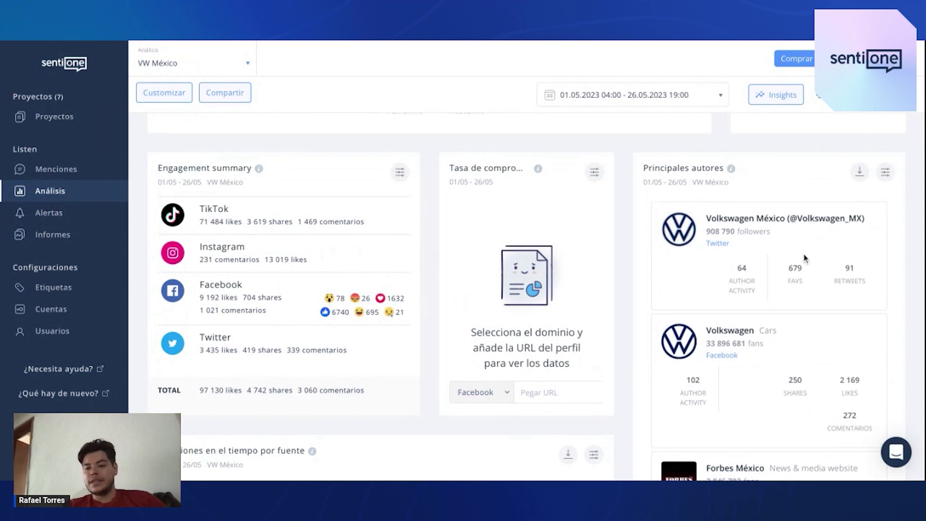
mouse_move(741, 284)
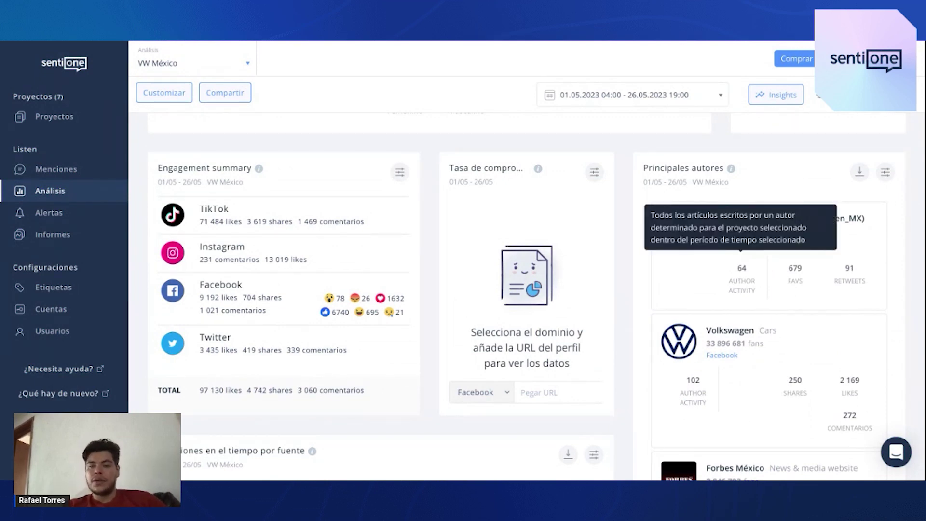
scroll(765, 311, down, 1)
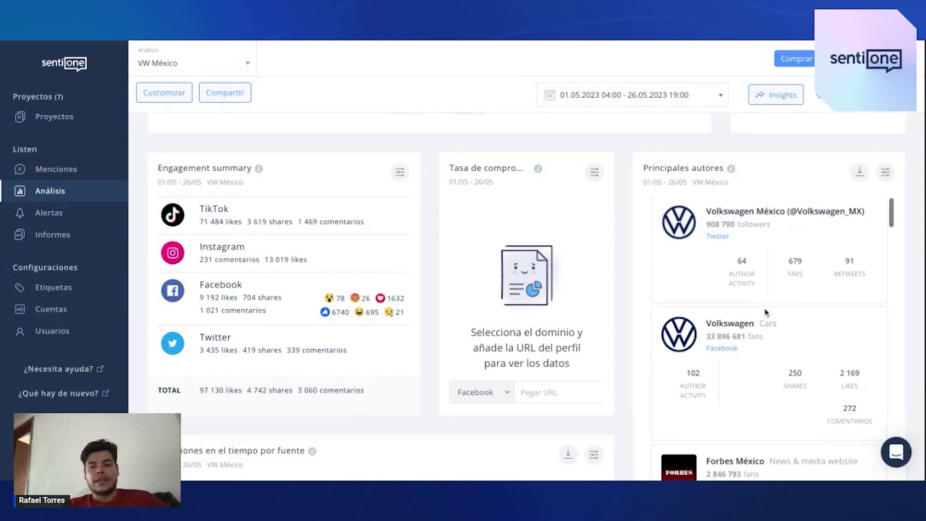
scroll(765, 313, up, 3)
scroll(761, 256, up, 1)
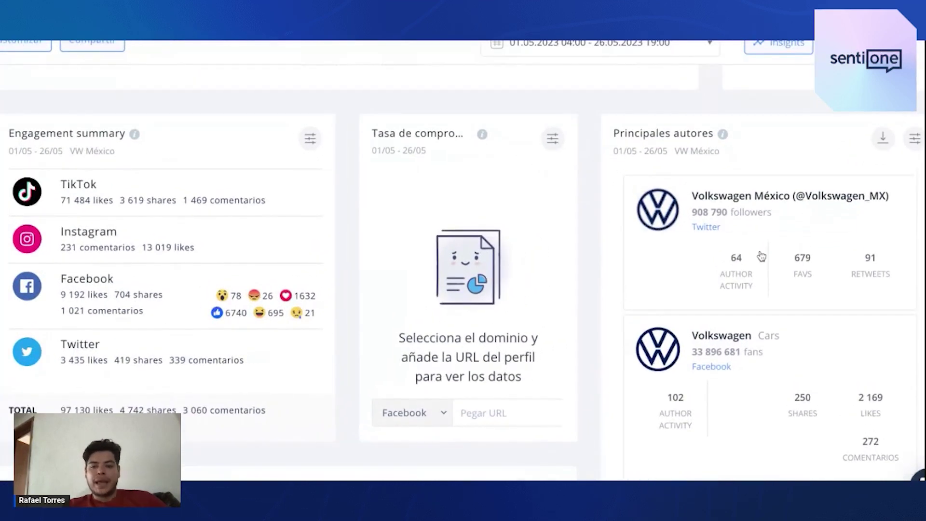
- Preview the mentions behind Volkswagen México's Twitter author activity, look over the tweets and top keywords, and close the preview
click(738, 270)
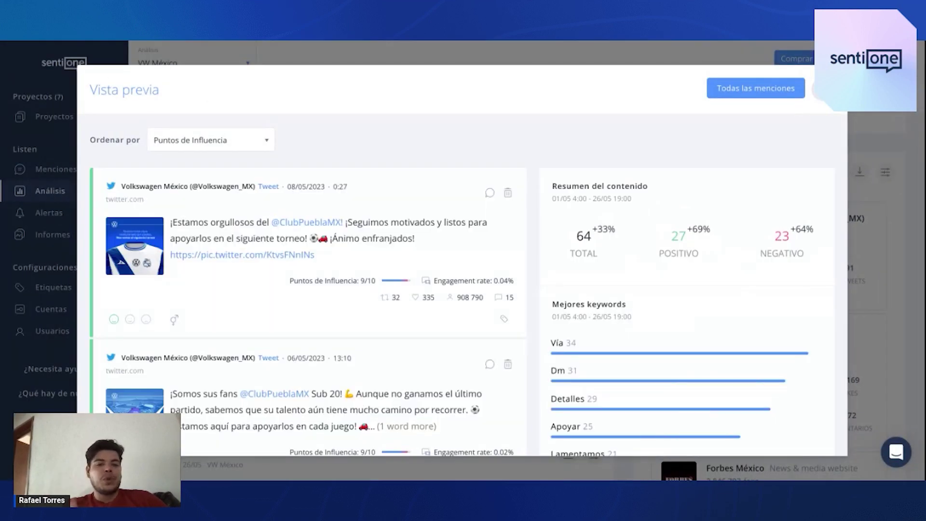
scroll(320, 301, down, 7)
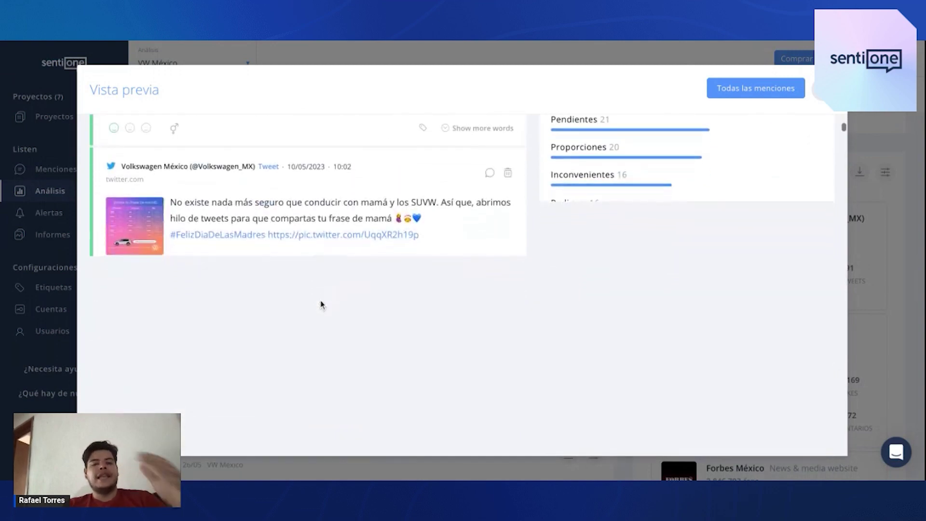
scroll(319, 303, up, 4)
scroll(318, 303, up, 2)
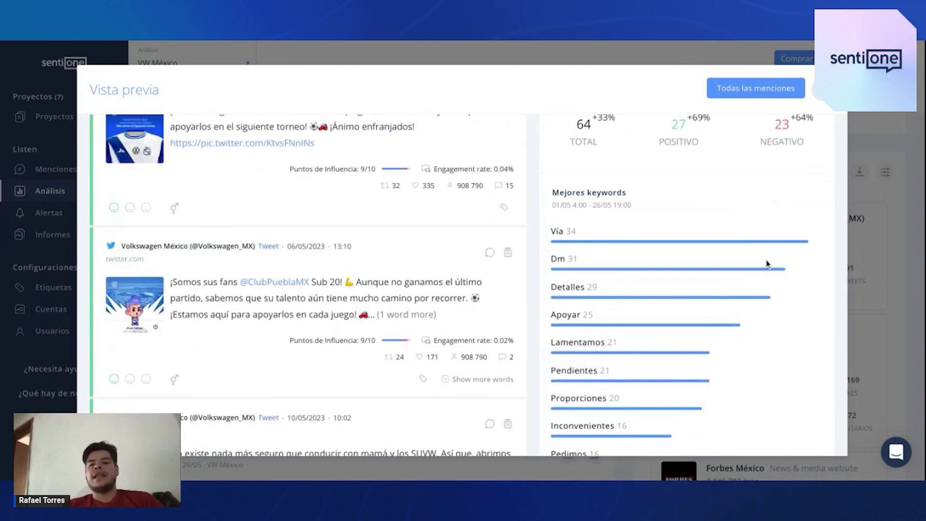
key(Escape)
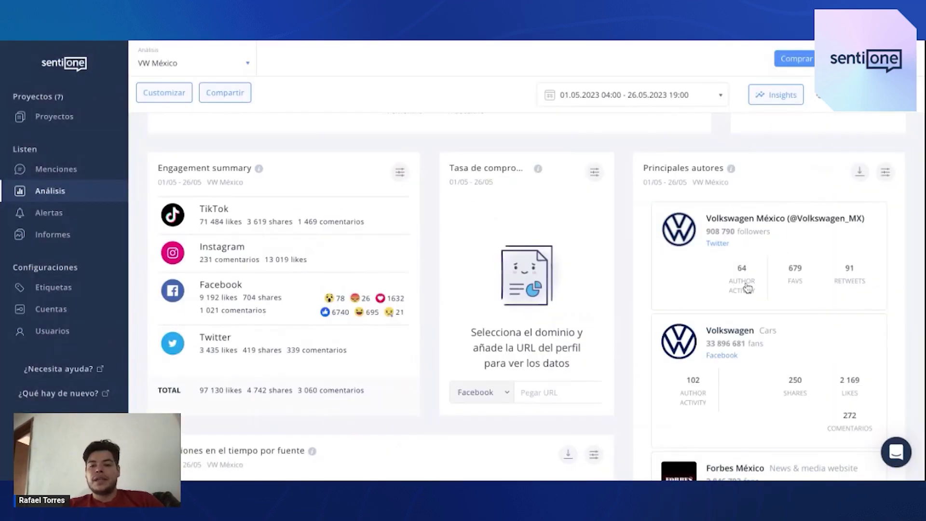
- Preview the mentions behind Volkswagen's Facebook author activity, look over the posts and keywords, and close the preview
click(698, 397)
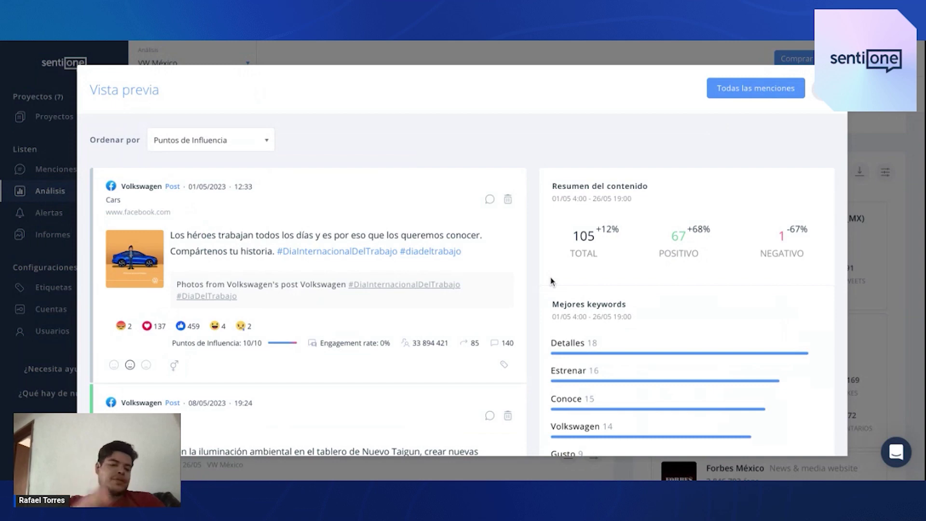
scroll(276, 280, down, 5)
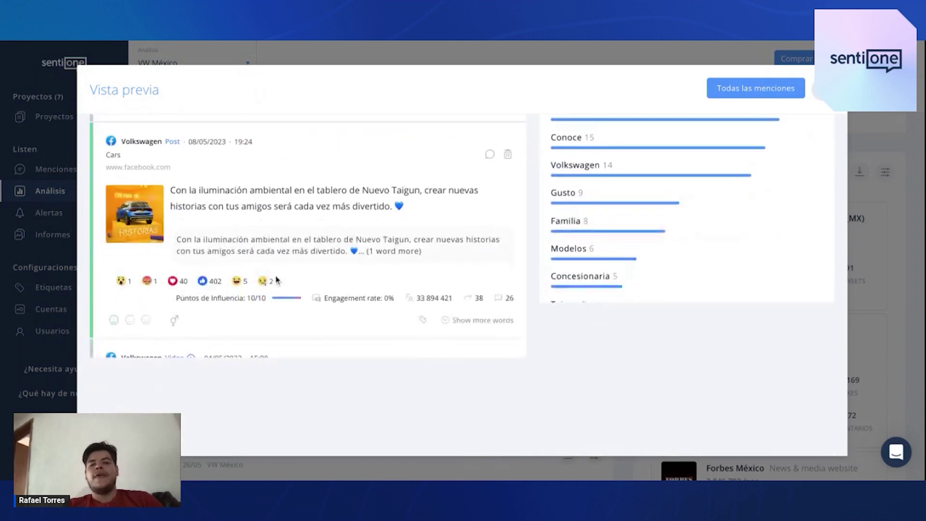
click(826, 89)
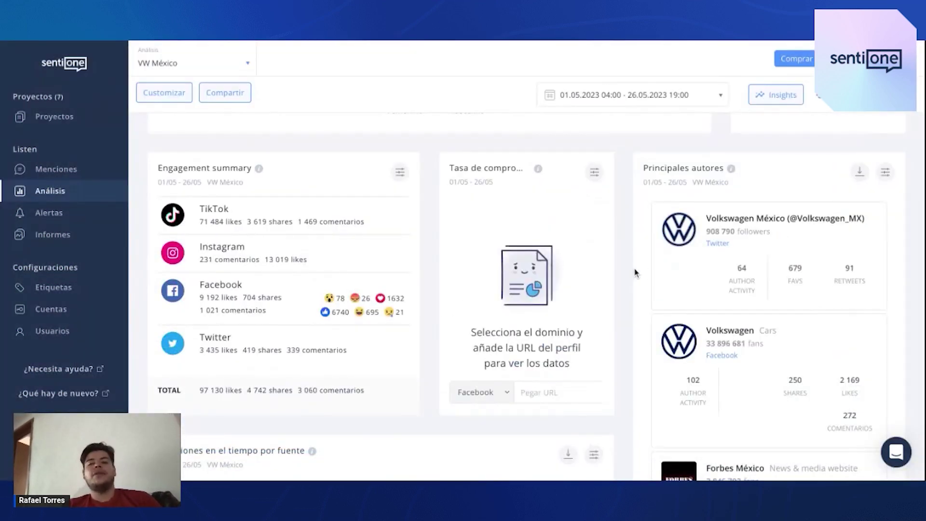
- Restrict the Principales autores widget to the Facebook source and go through the filtered author list
scroll(635, 273, down, 1)
scroll(635, 273, up, 1)
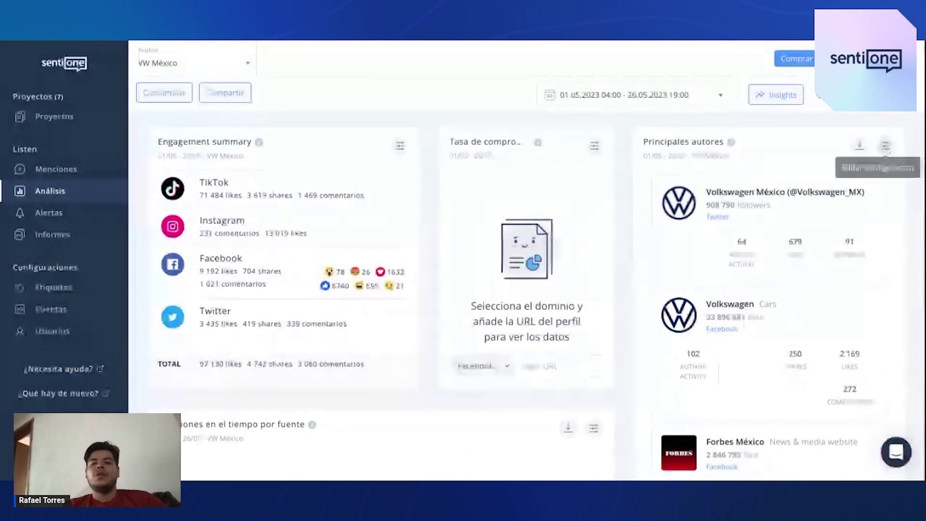
click(885, 146)
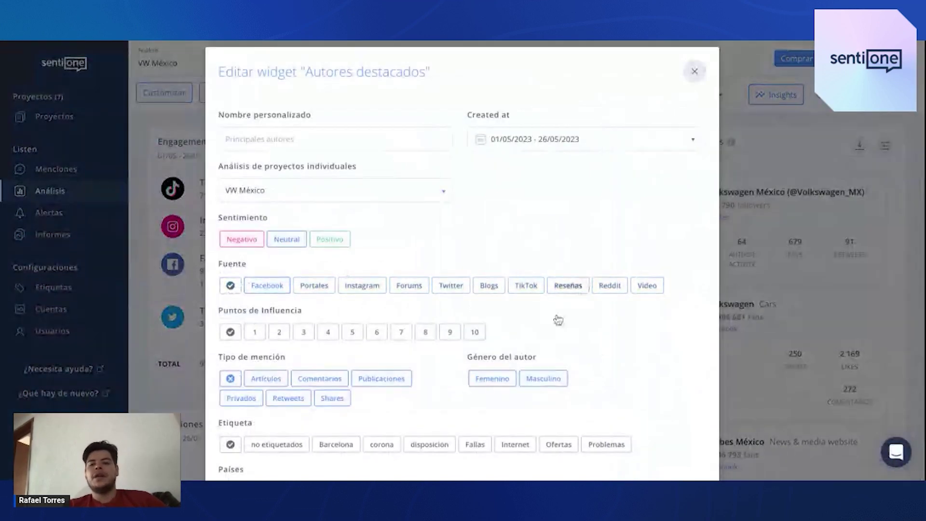
scroll(558, 321, down, 3)
click(681, 456)
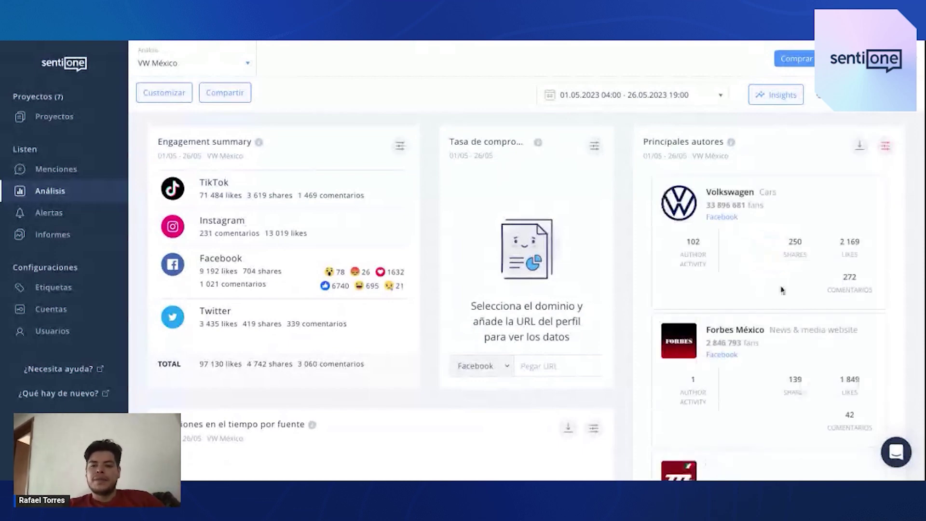
scroll(768, 285, down, 2)
scroll(768, 285, down, 6)
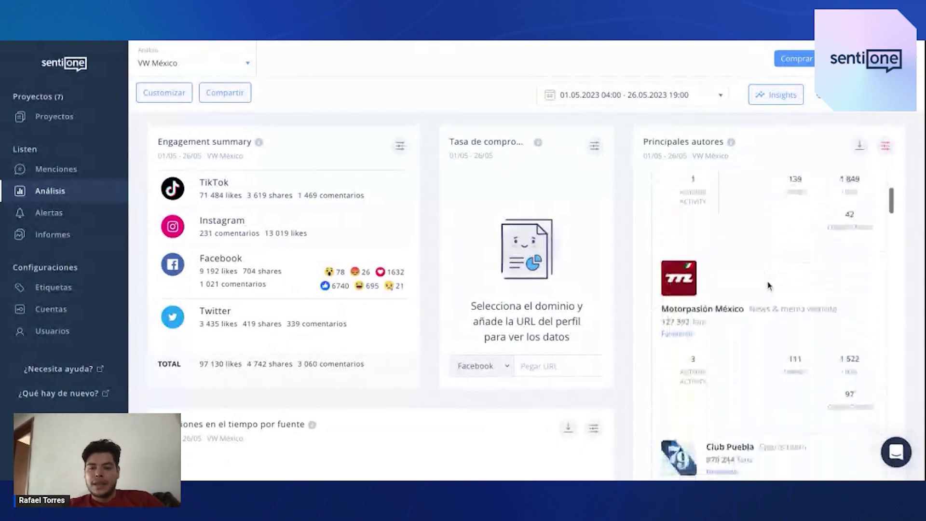
scroll(766, 319, down, 7)
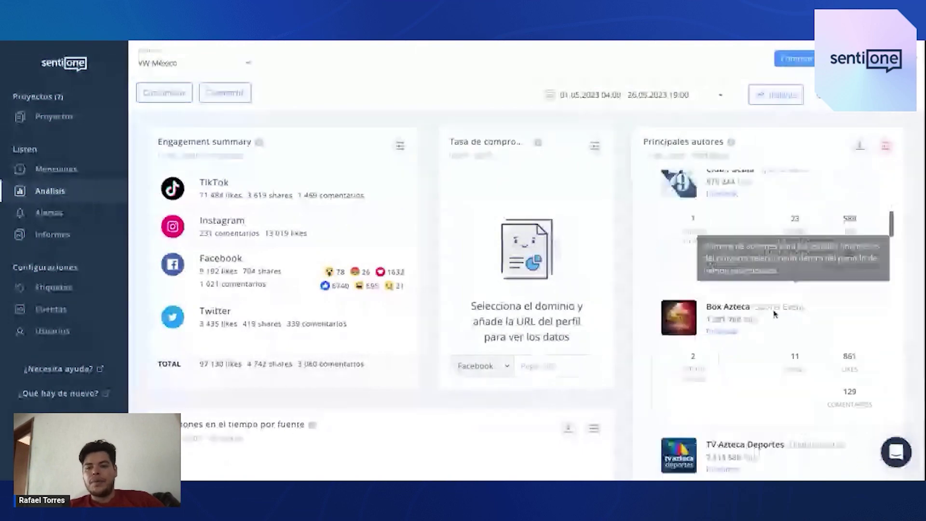
scroll(759, 333, down, 6)
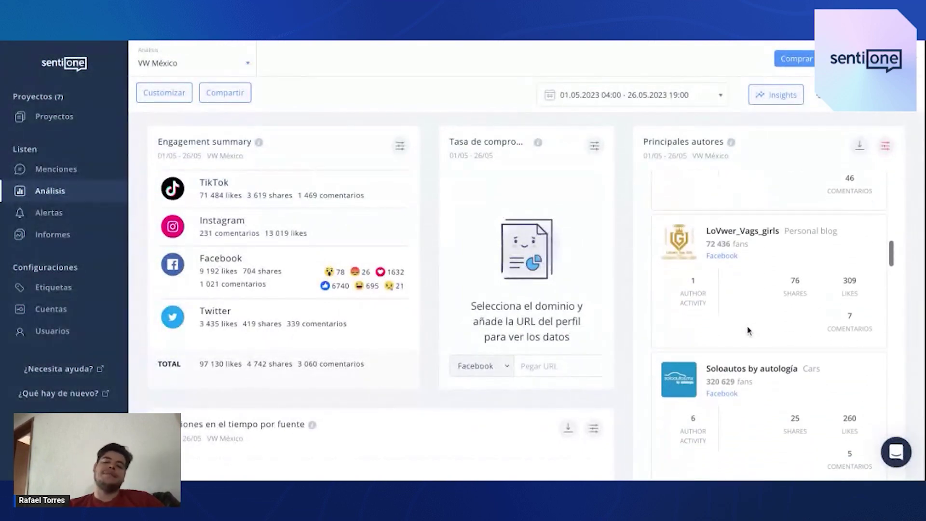
- Hide the Instagram, Blogs, Reddit, Portales and Twitter series in the Menciones en el tiempo por fuente chart
scroll(608, 358, down, 8)
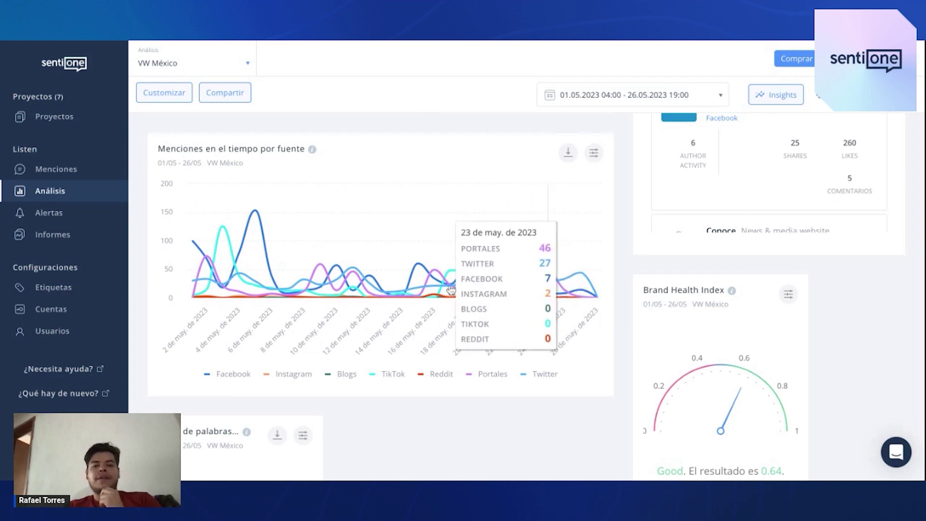
click(293, 375)
click(340, 374)
click(434, 376)
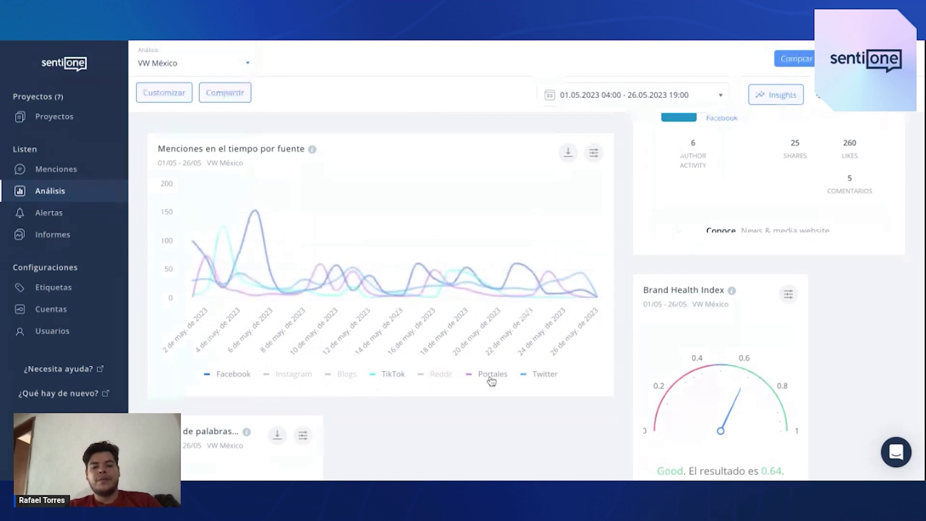
click(492, 376)
click(542, 377)
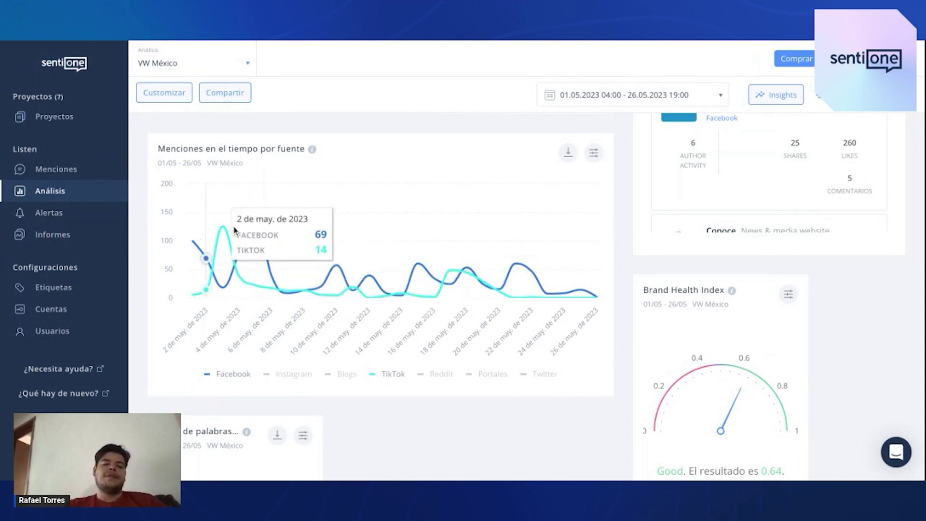
- Preview the Facebook mentions for 5 May 2023 from the source timeline's peak and close the preview
mouse_move(257, 214)
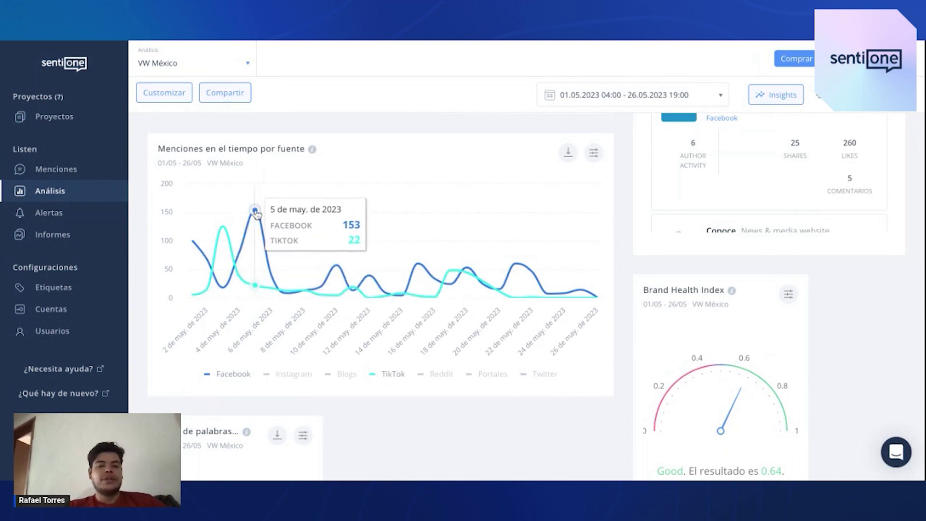
click(255, 211)
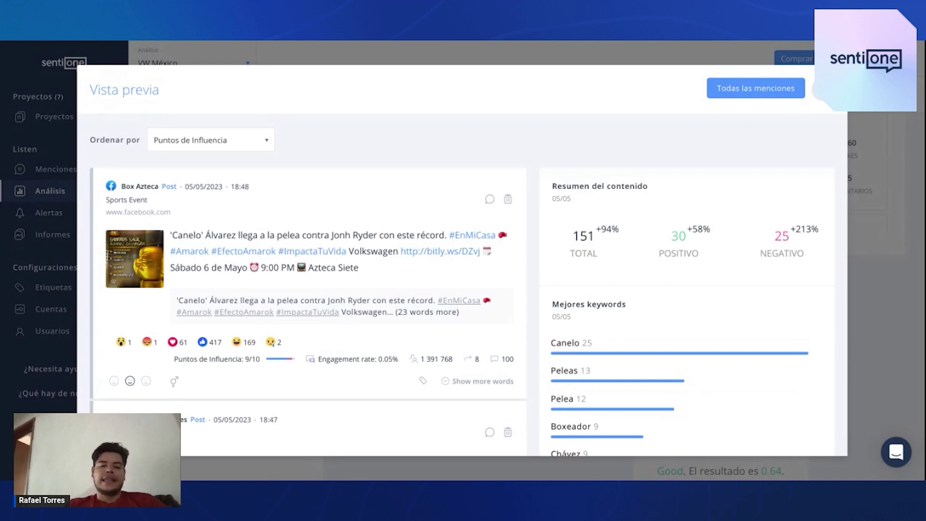
key(Escape)
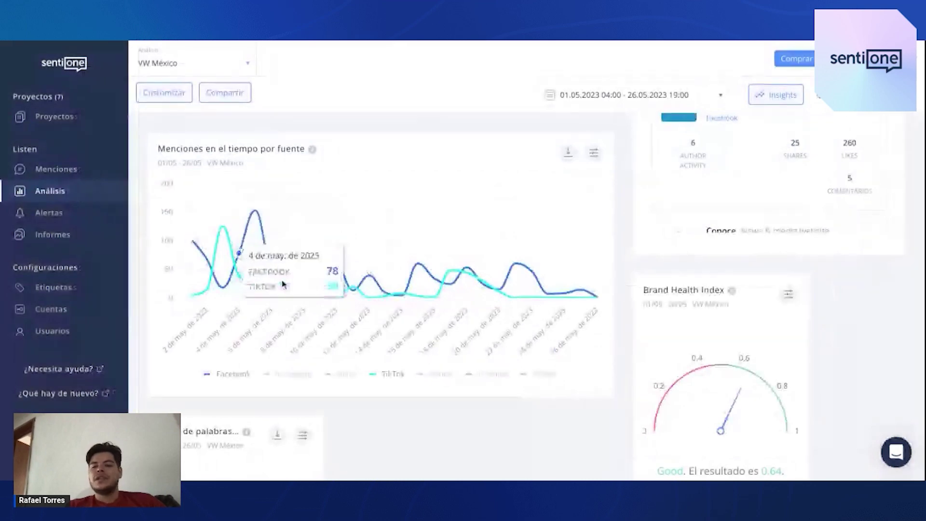
- Switch the Principales autores widget's source filter from Facebook to Twitter and go through the Twitter authors
scroll(354, 270, up, 3)
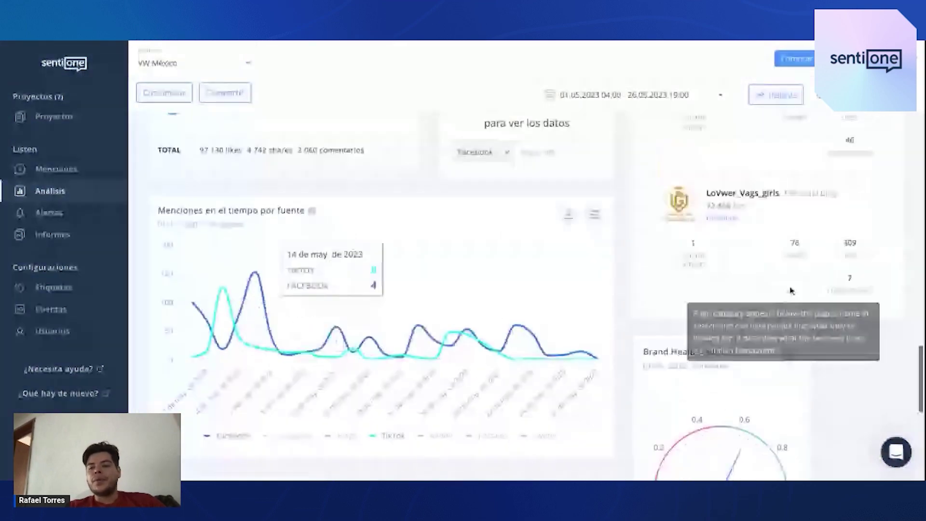
scroll(790, 291, up, 10)
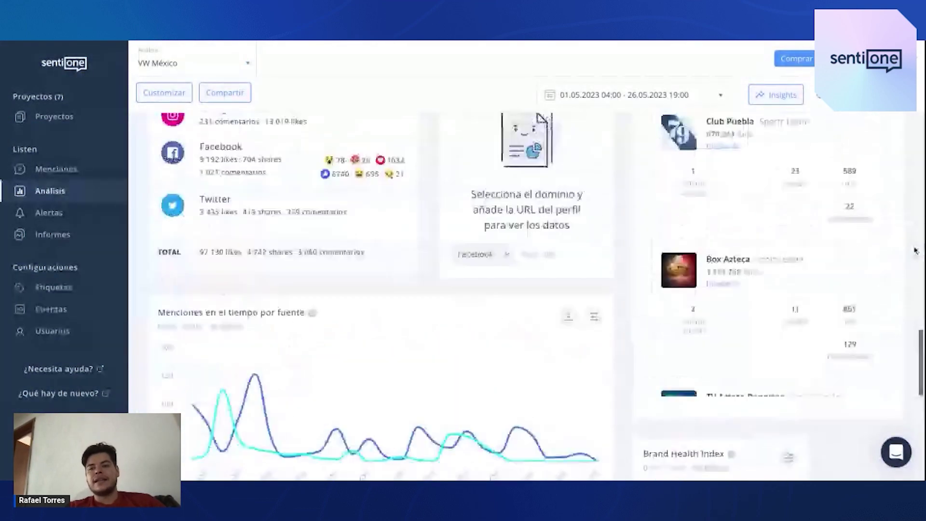
scroll(914, 249, up, 5)
click(884, 153)
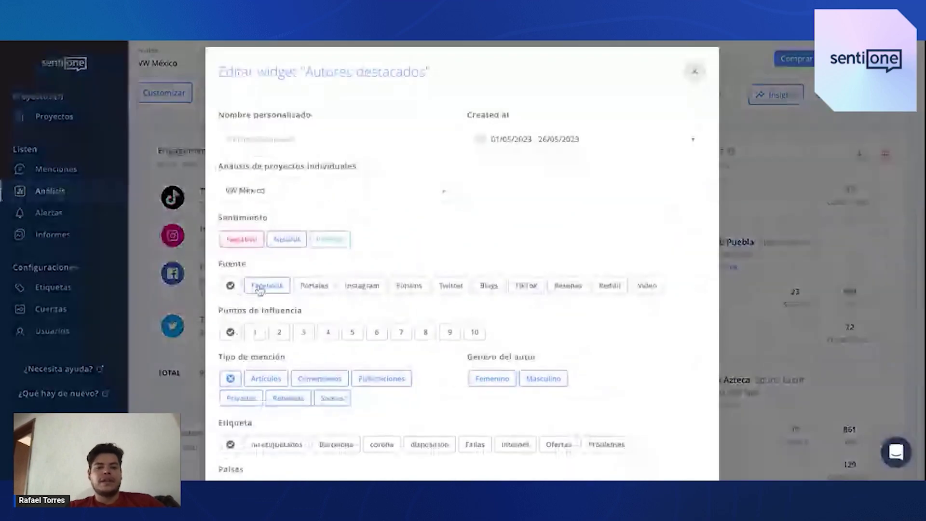
click(452, 294)
scroll(606, 354, down, 5)
click(682, 449)
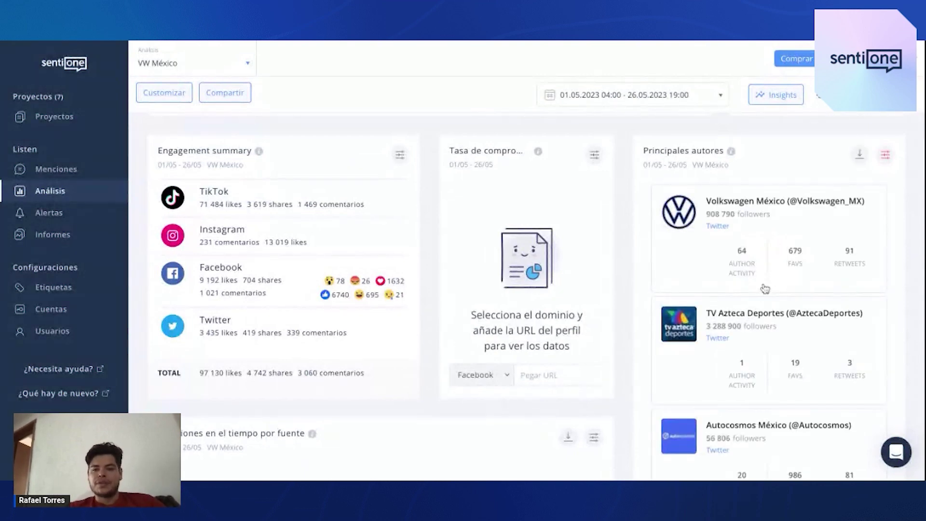
scroll(765, 289, down, 3)
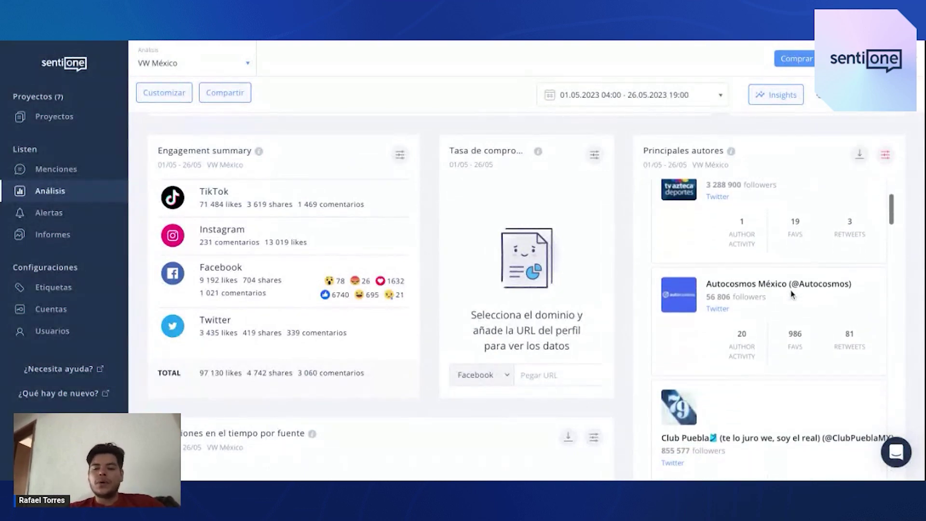
scroll(792, 294, down, 3)
scroll(784, 340, down, 2)
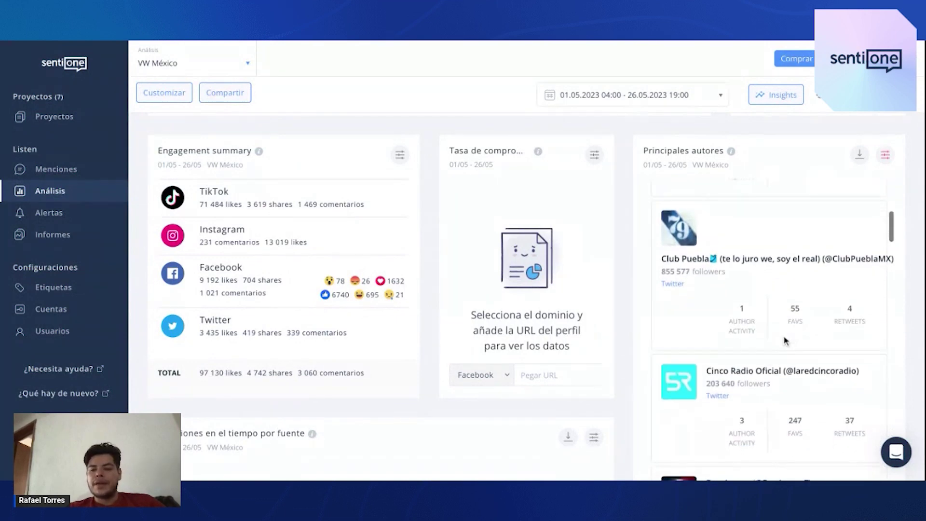
scroll(785, 376, down, 3)
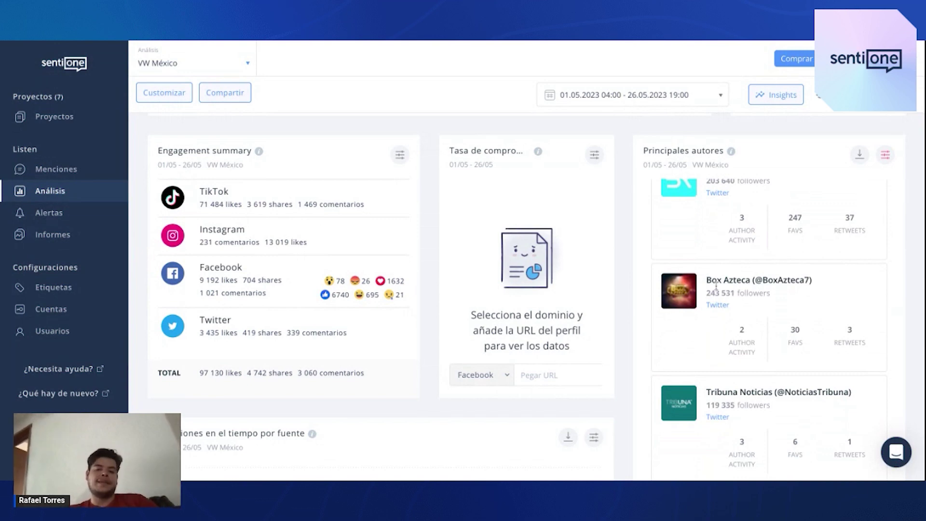
- Open the preview of mentions for the word "volkswagen" from the Nube de palabras widget
scroll(631, 268, down, 6)
scroll(631, 268, down, 5)
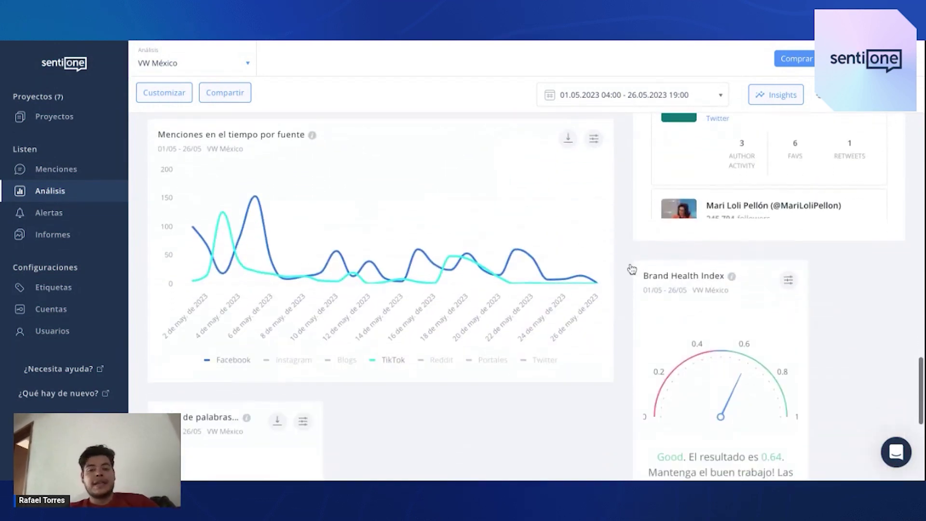
scroll(598, 245, down, 1)
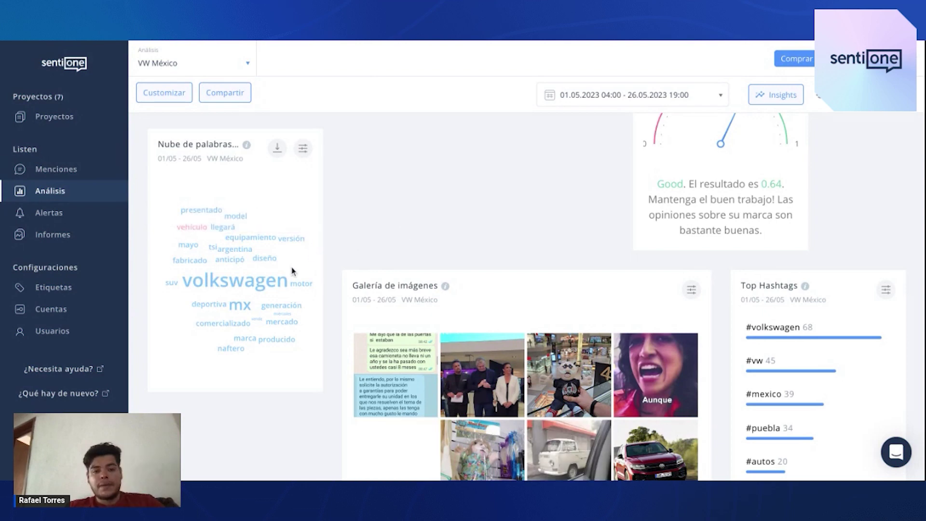
click(258, 288)
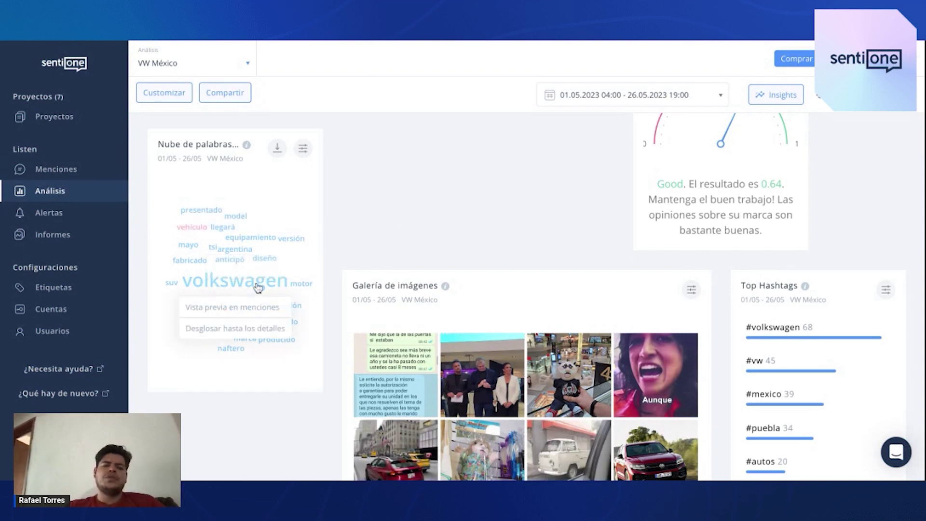
click(243, 309)
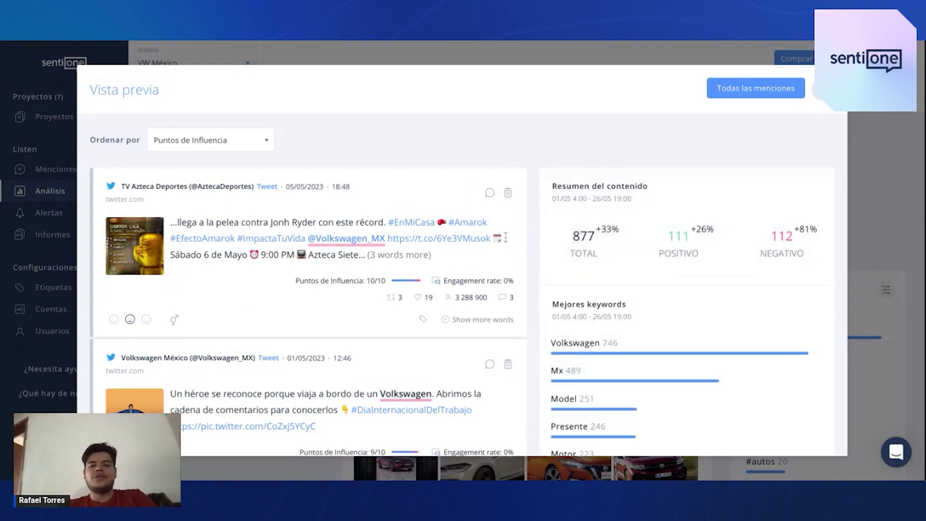
- Check the content summary total in the "volkswagen" mentions preview and close the preview
drag(578, 234, 606, 235)
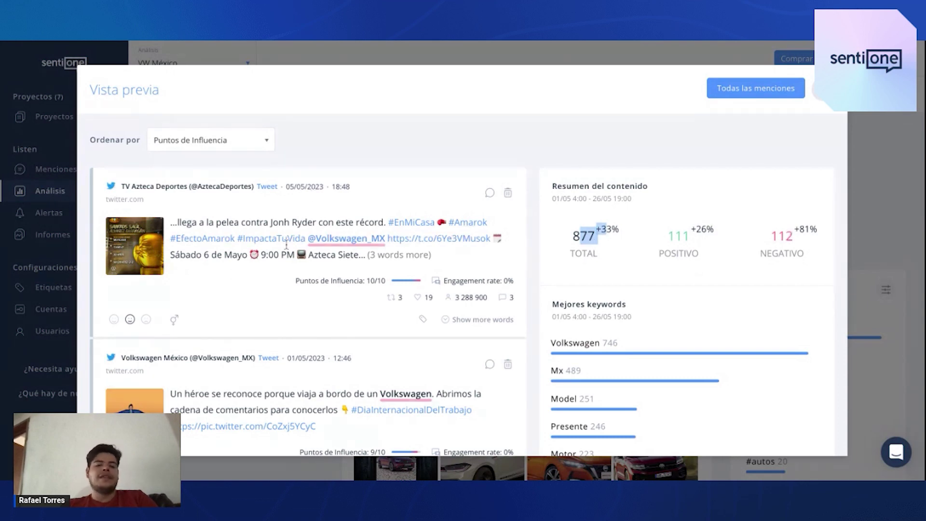
scroll(286, 244, down, 5)
key(Escape)
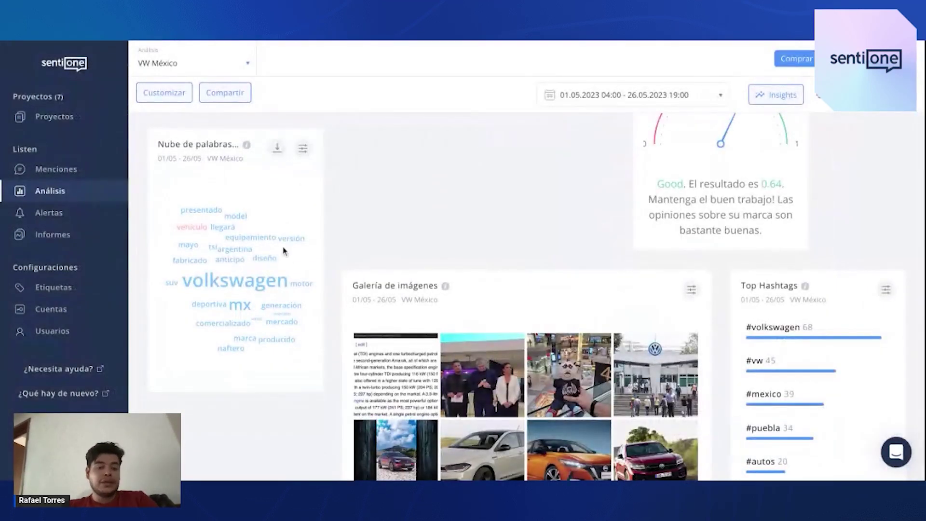
- Break down the word "diseño" in the Nube de palabras widget into its details and return to the main view
click(265, 260)
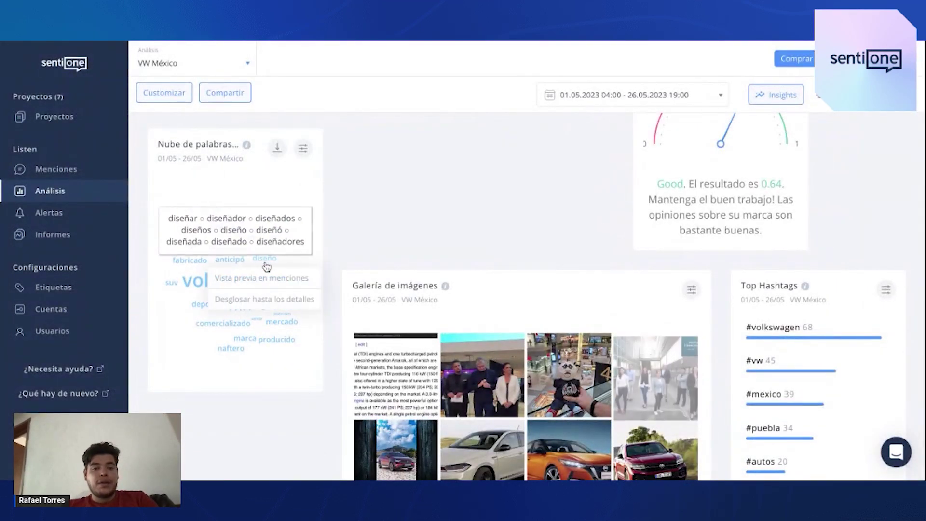
click(261, 300)
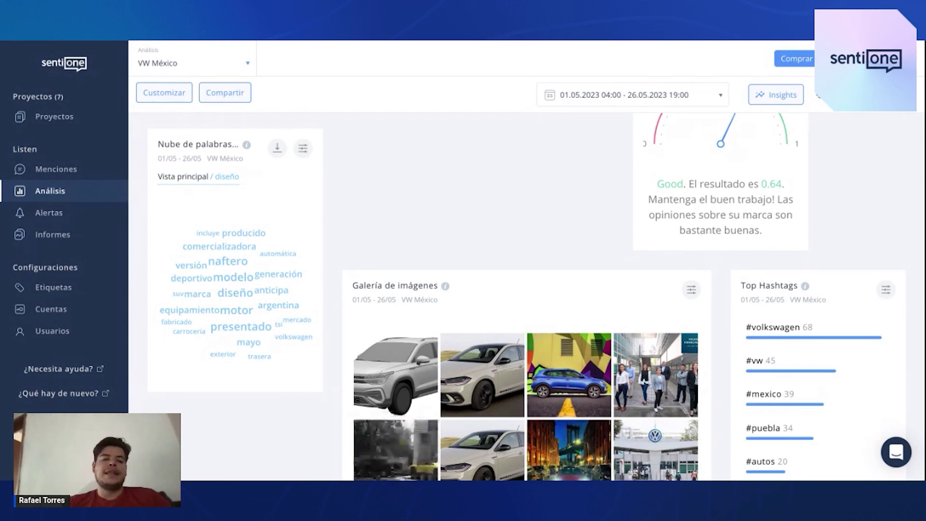
click(191, 181)
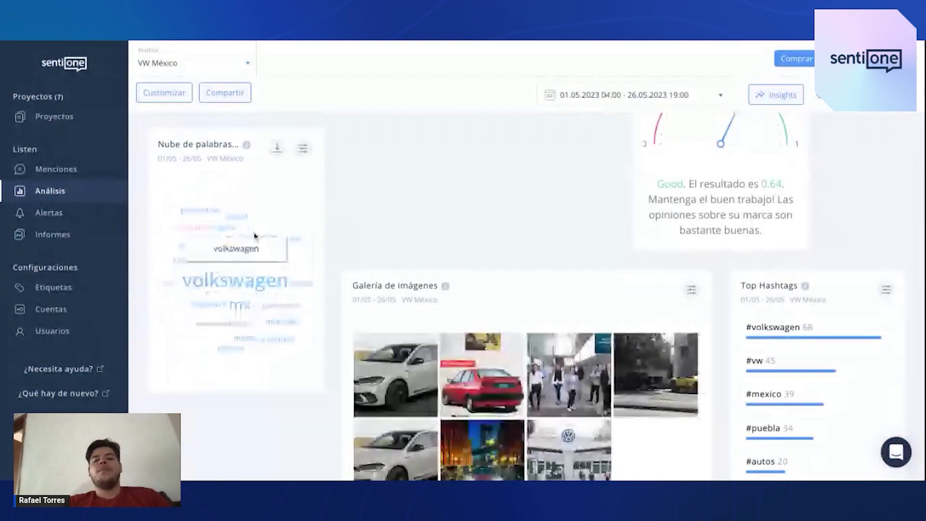
- Look over the Galería de imágenes and Top Hashtags widgets of the VW México analysis
scroll(432, 211, down, 1)
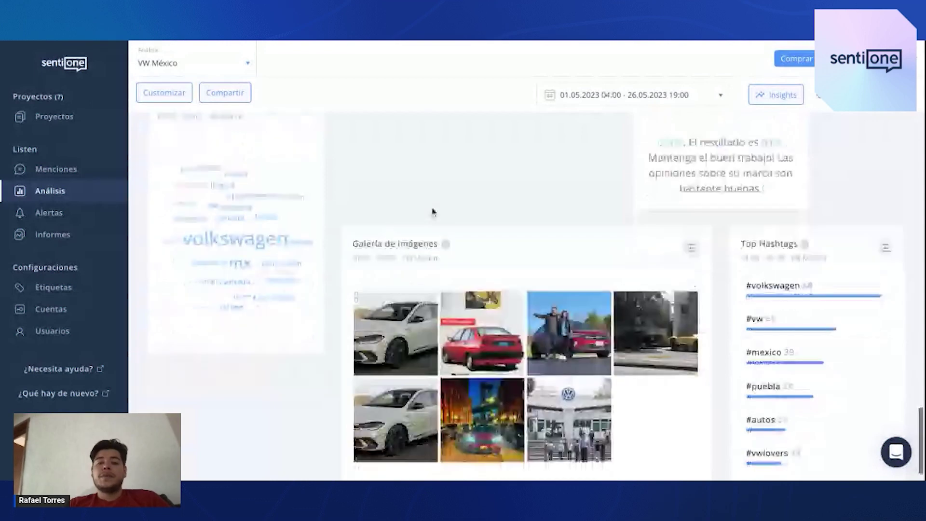
scroll(432, 212, down, 1)
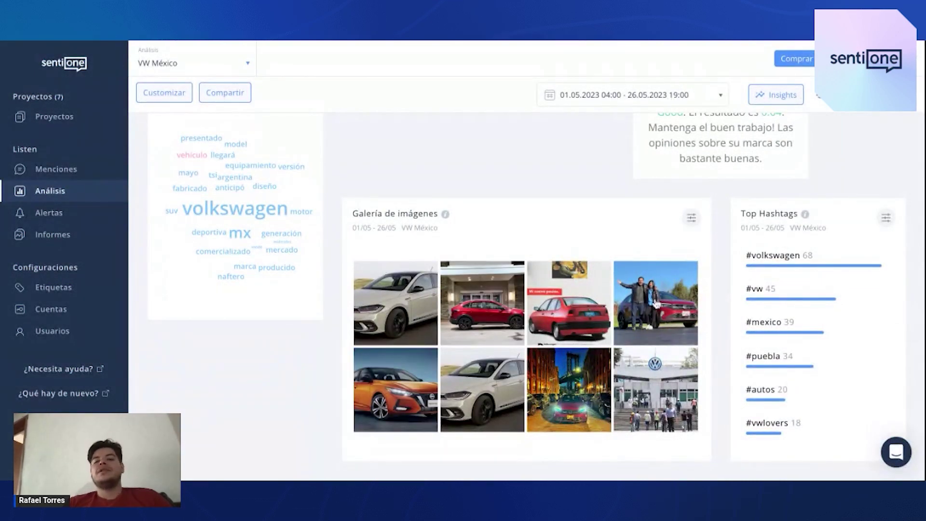
scroll(529, 256, up, 5)
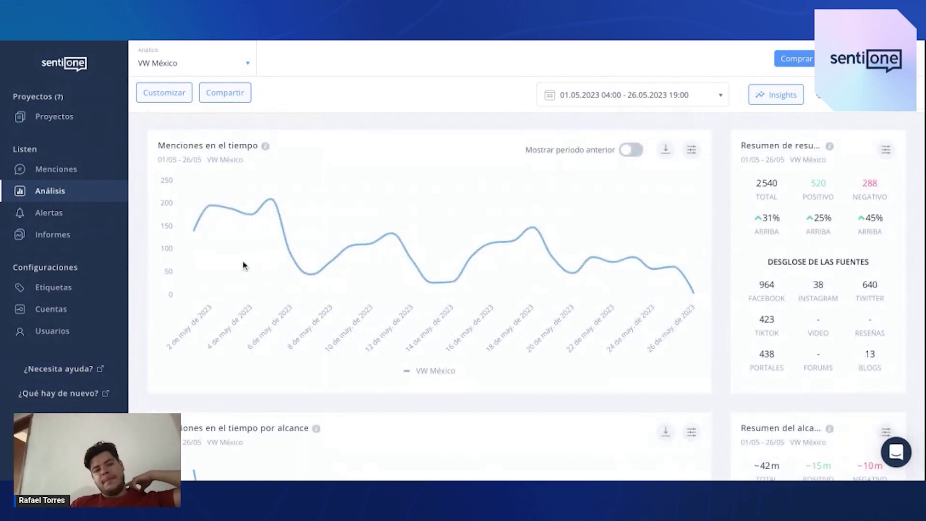
- Start a new Comparativo analysis and select the projects Coca cola mexico, Pepsi, VW México, Corona and Victoria for it
click(81, 190)
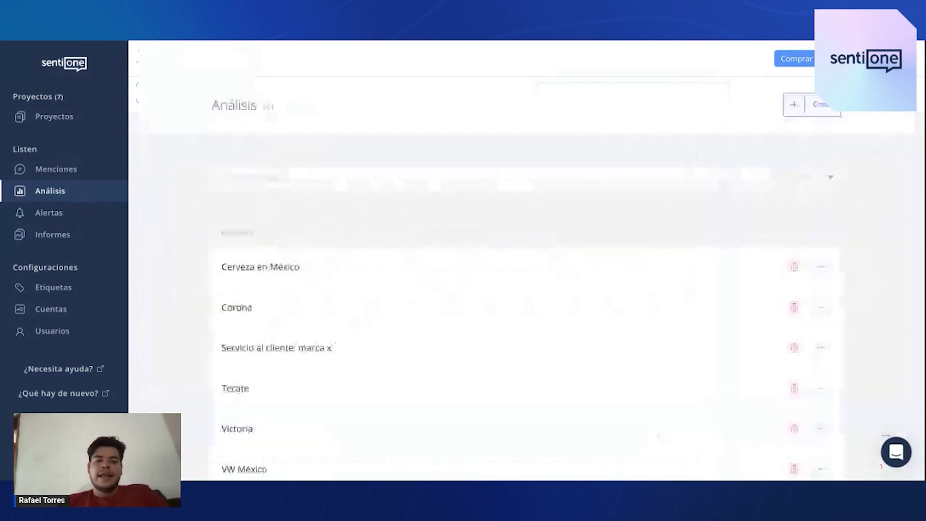
click(821, 106)
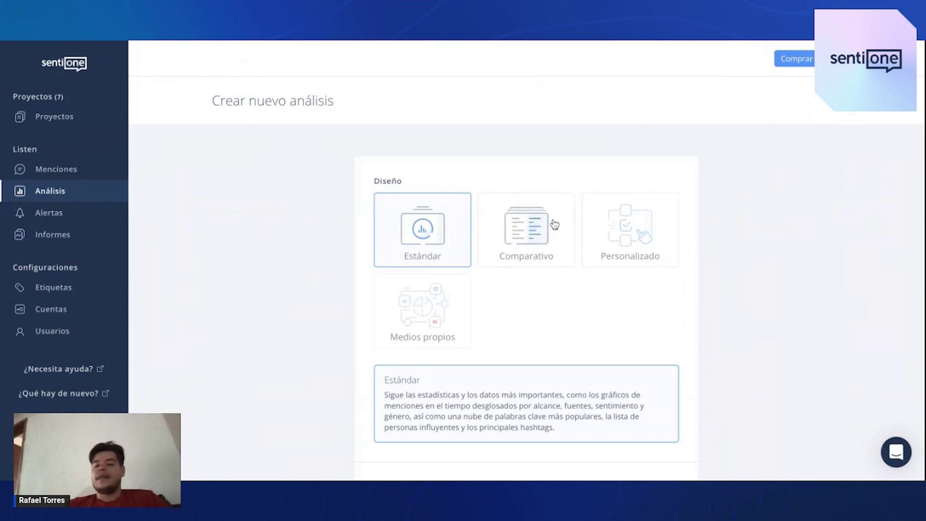
click(526, 229)
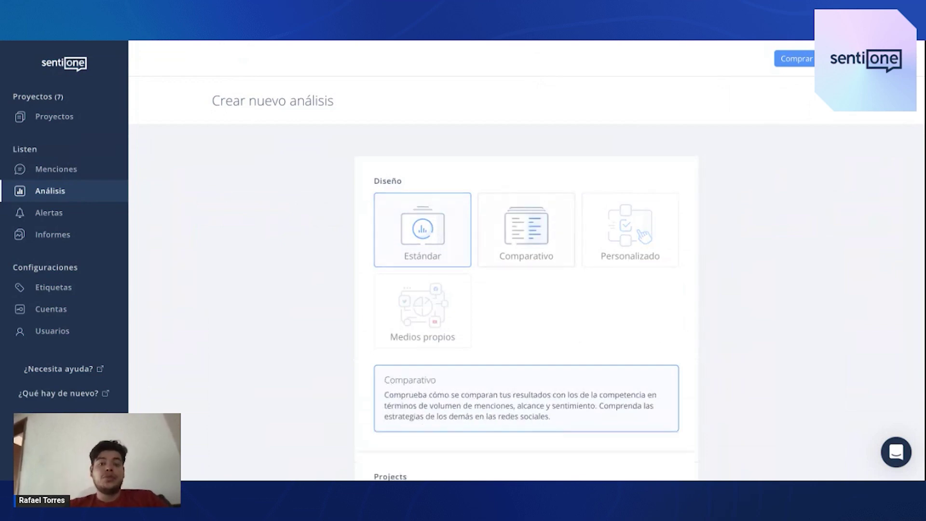
scroll(515, 323, down, 5)
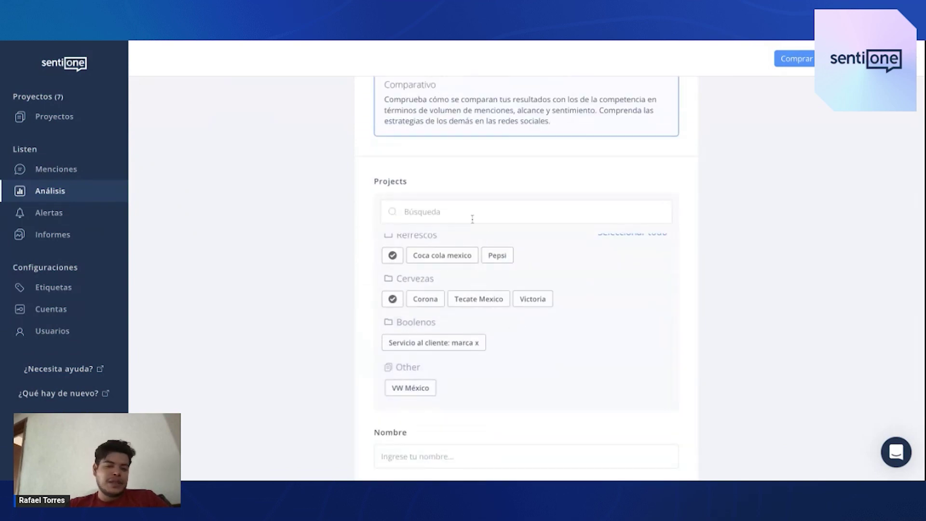
click(433, 259)
click(497, 285)
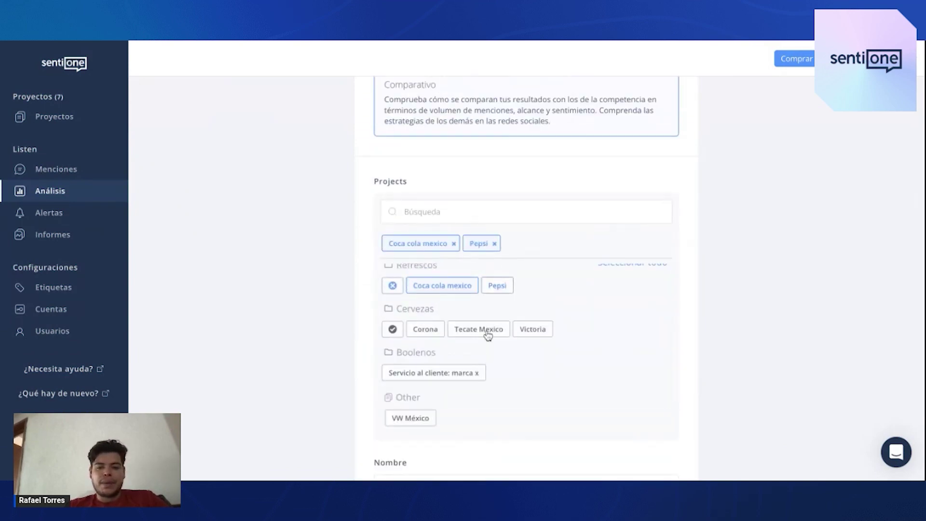
click(428, 429)
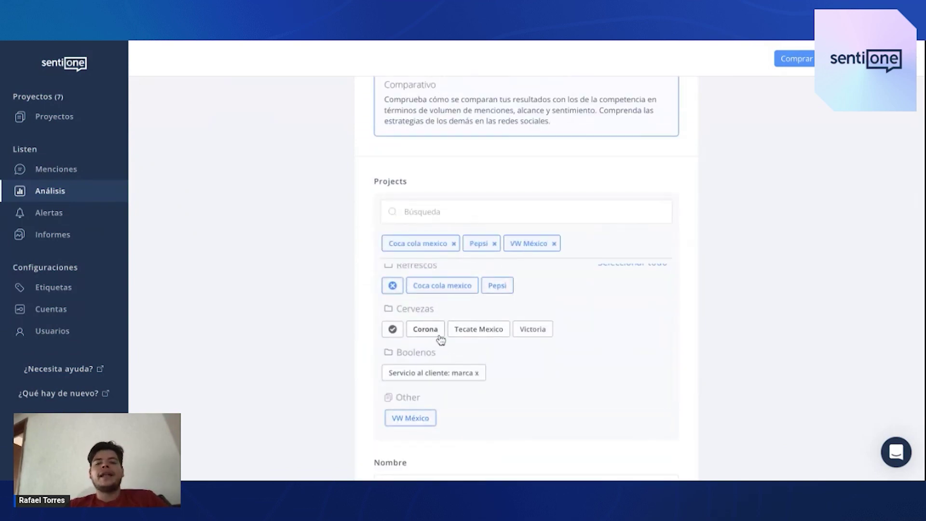
click(440, 337)
click(536, 335)
scroll(529, 363, down, 3)
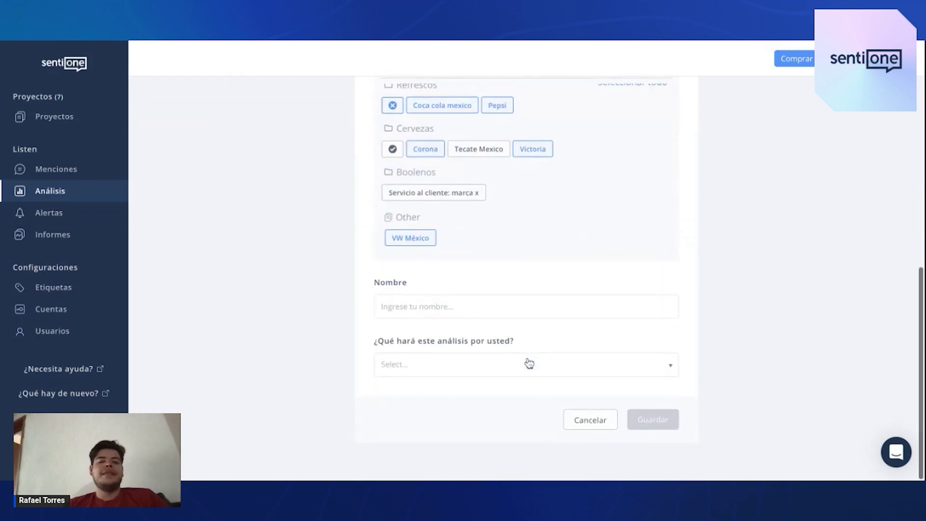
- Save the comparative analysis as Bench with the purpose Análisis competitivo and look through its charts
scroll(529, 363, up, 1)
click(420, 319)
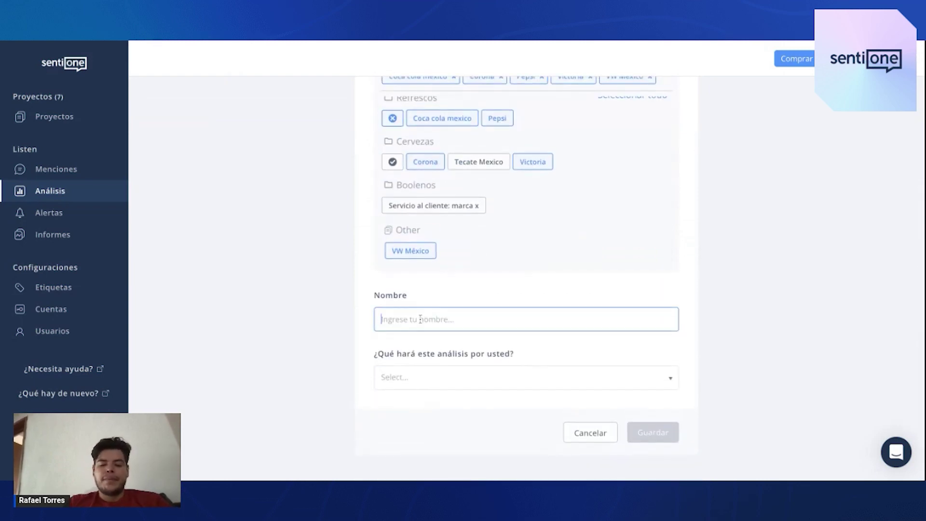
text(Bech)
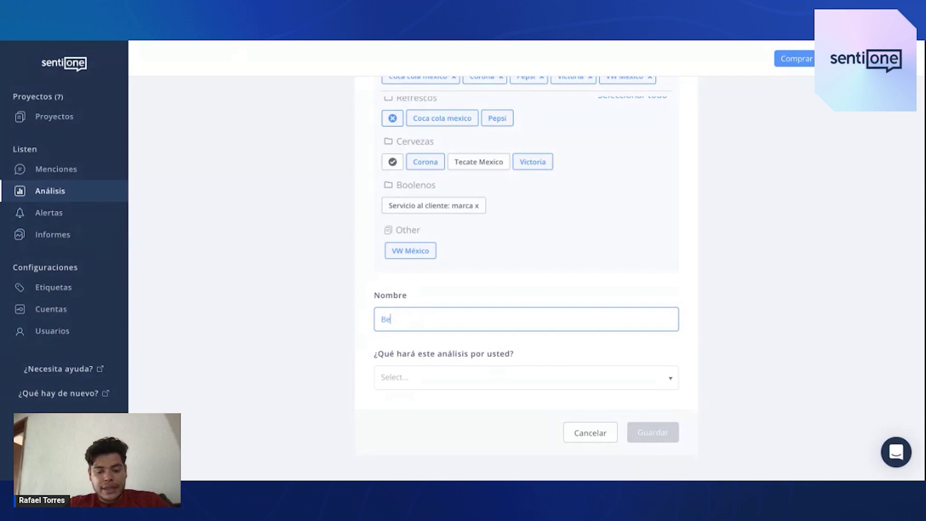
click(430, 370)
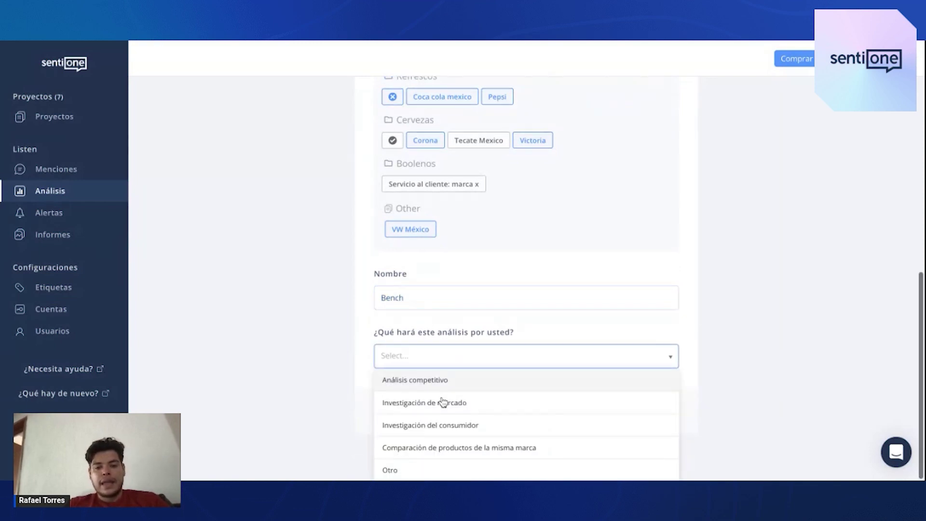
click(418, 382)
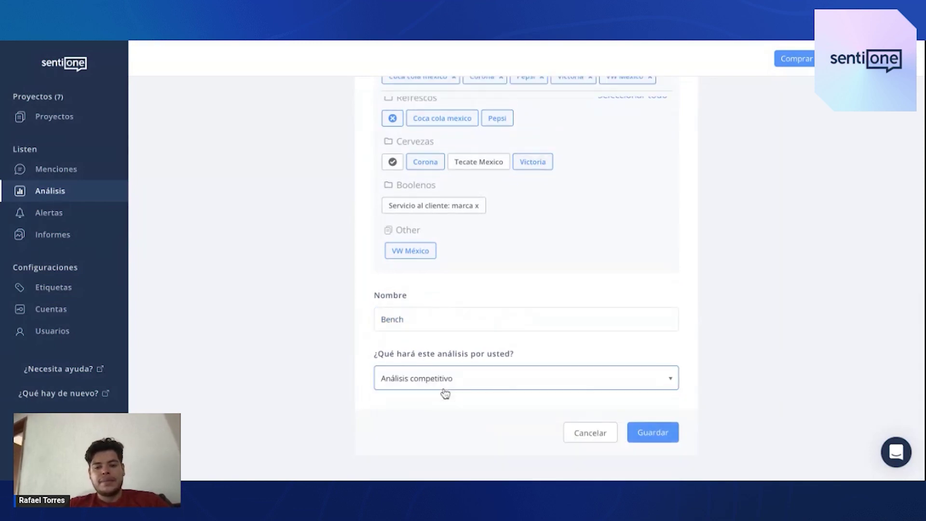
click(657, 431)
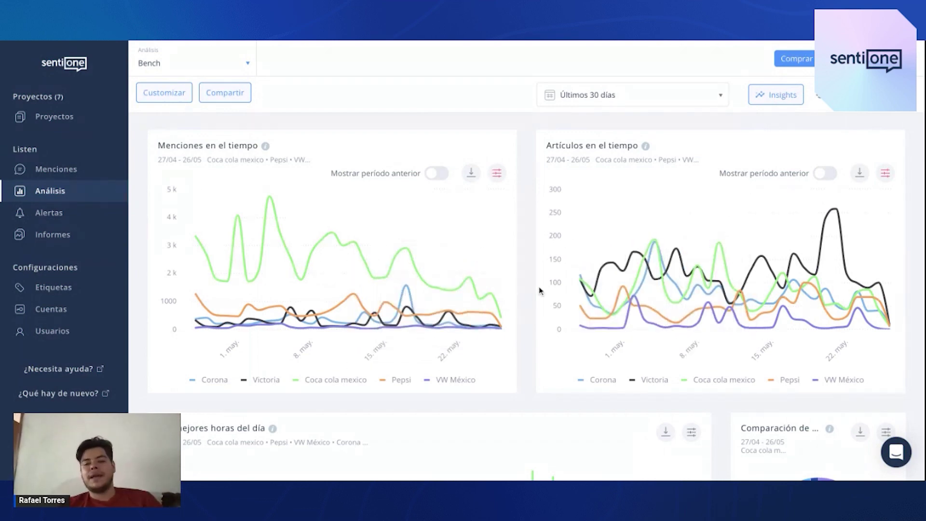
scroll(545, 296, down, 10)
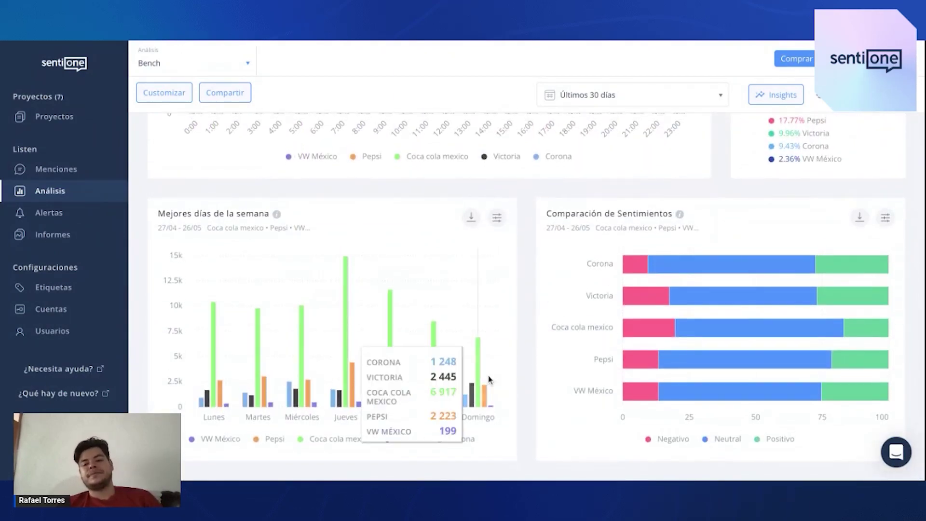
scroll(488, 379, up, 9)
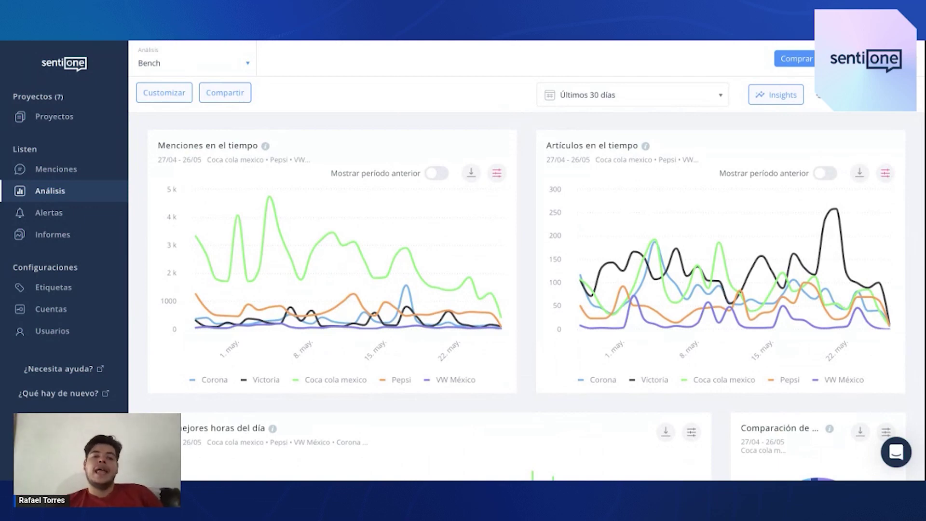
- Create a Personalizado analysis for the VW México project and save it under the name VW México 23
click(92, 195)
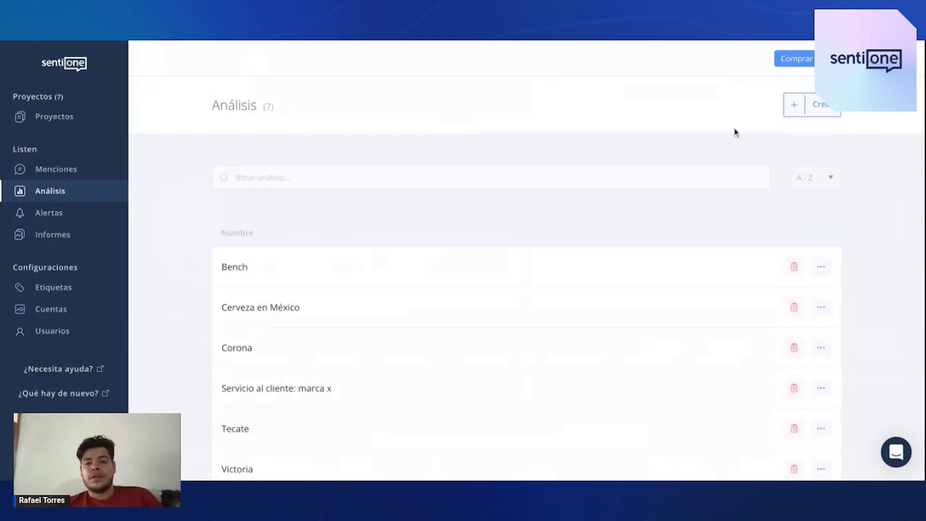
click(824, 105)
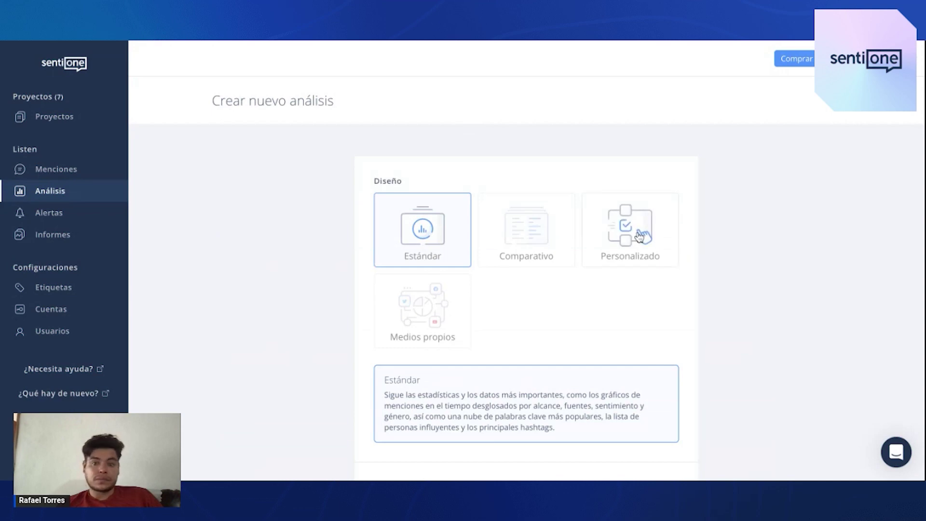
click(640, 236)
scroll(595, 266, down, 3)
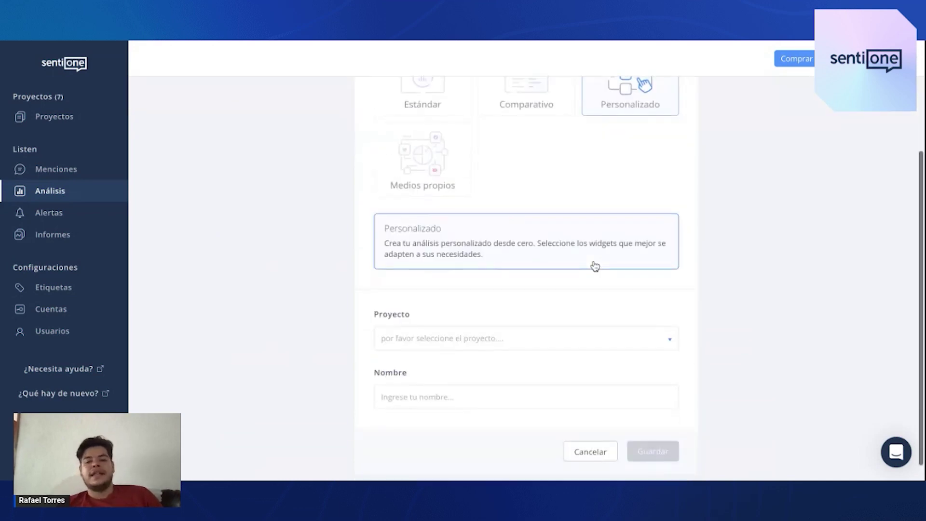
click(429, 326)
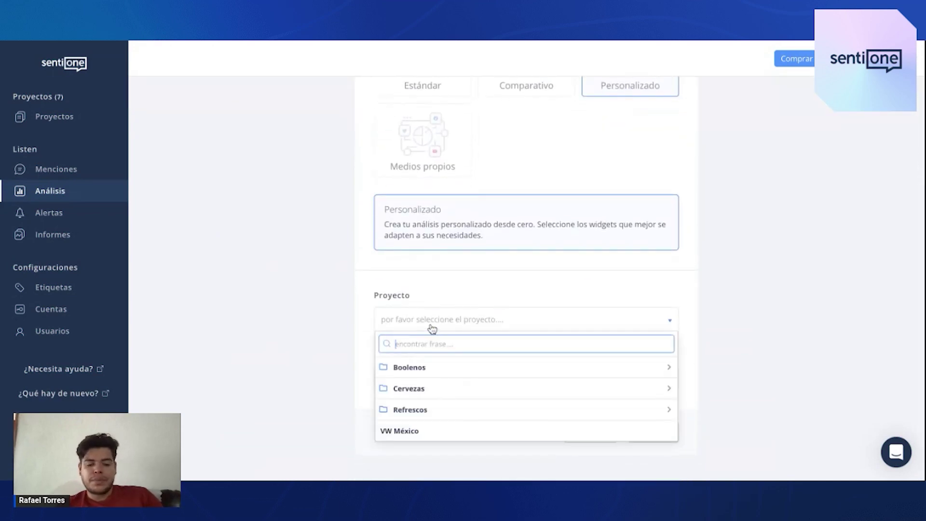
text(v)
click(400, 430)
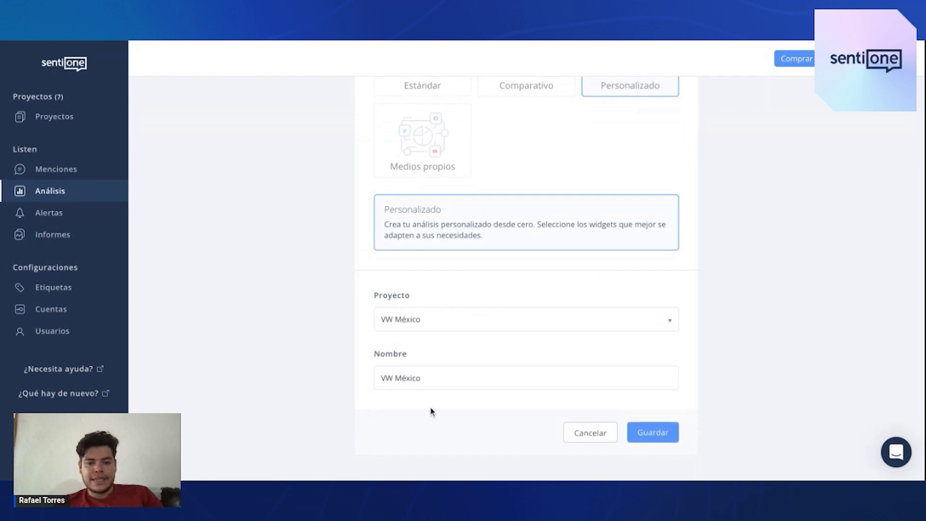
click(446, 385)
text(23)
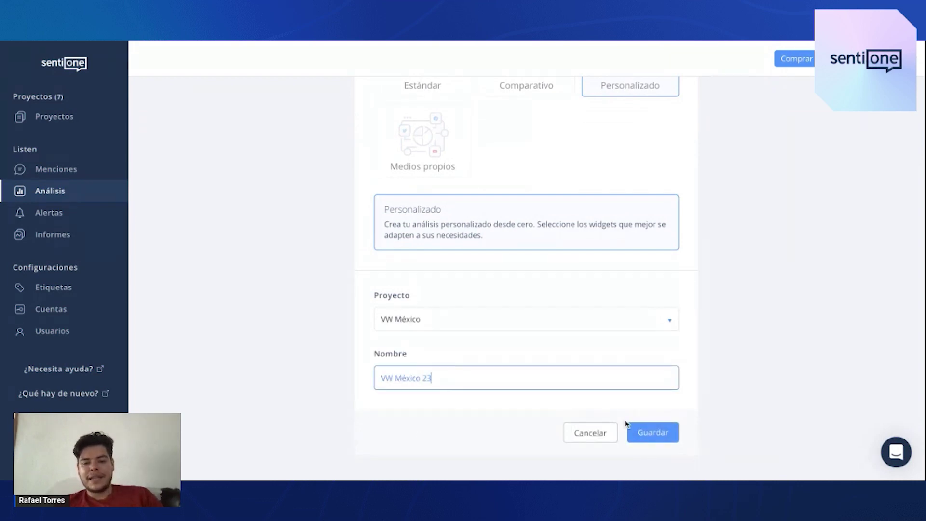
click(648, 434)
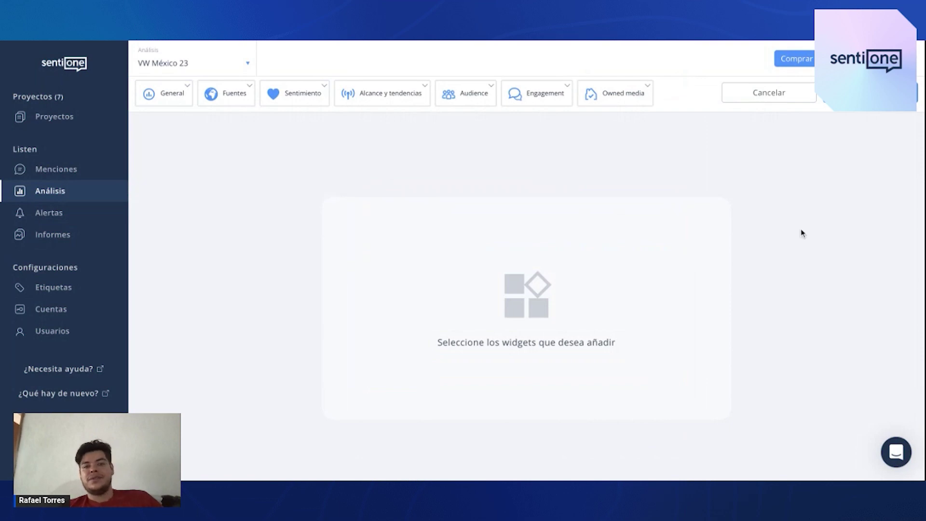
- Add three Mentions en tiempo widgets to the empty VW México 23 dashboard, widening the first one
mouse_move(170, 114)
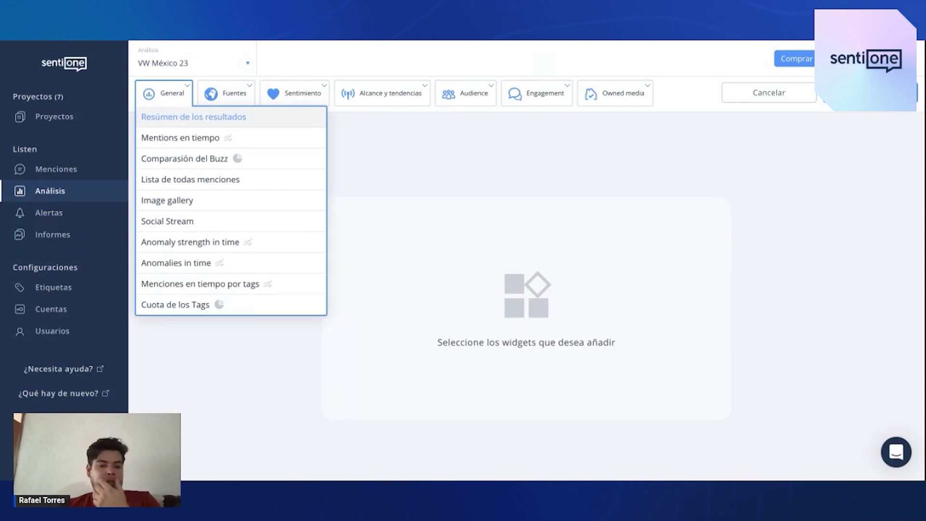
click(186, 147)
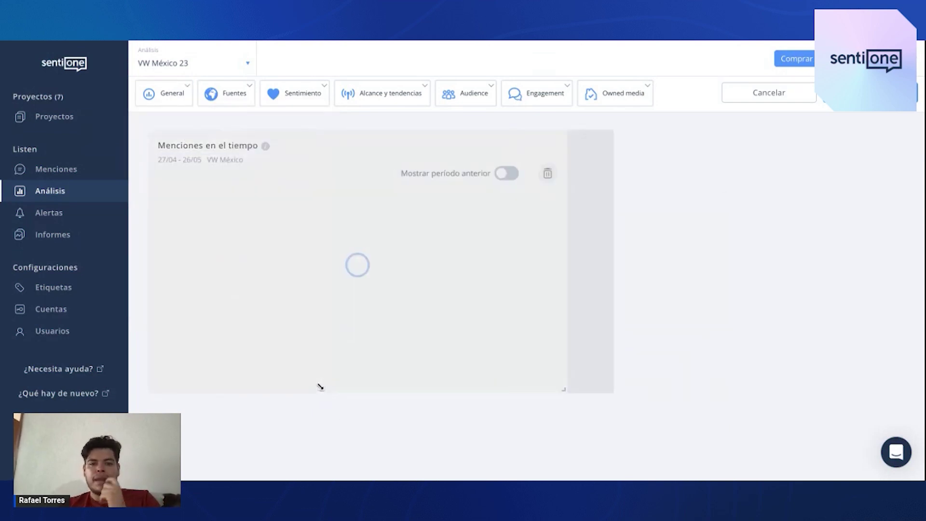
click(169, 96)
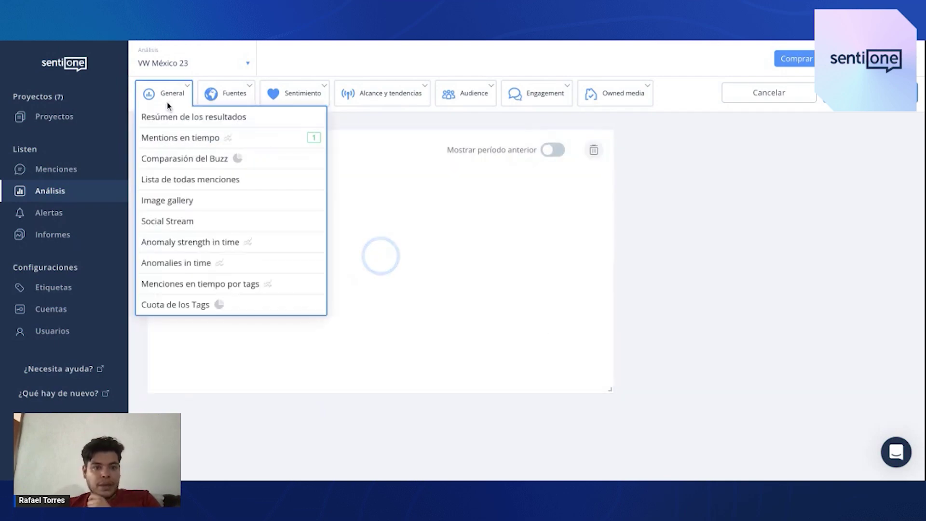
click(189, 139)
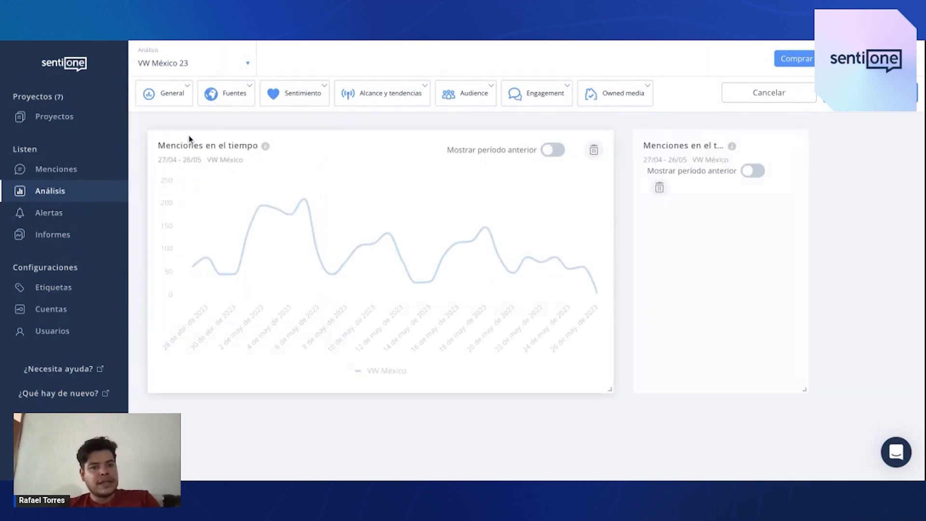
click(166, 94)
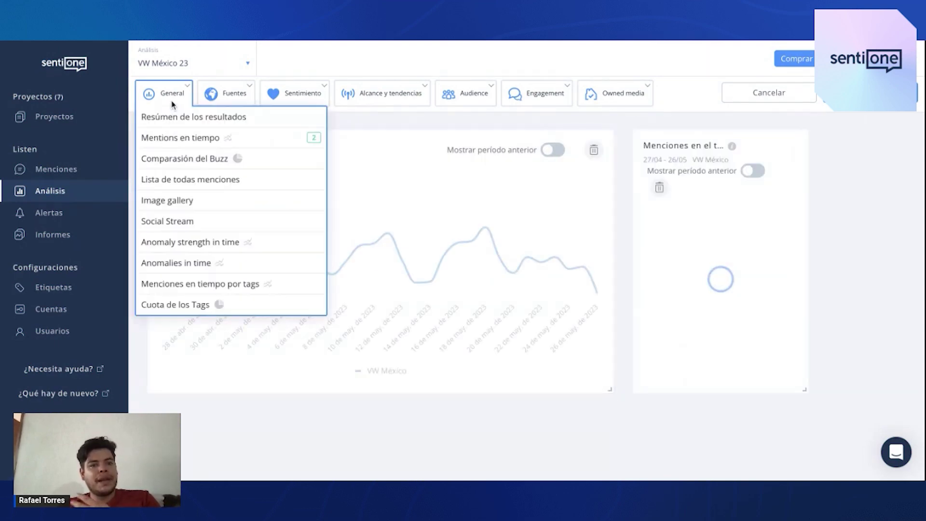
click(218, 142)
scroll(622, 295, down, 1)
scroll(623, 295, down, 3)
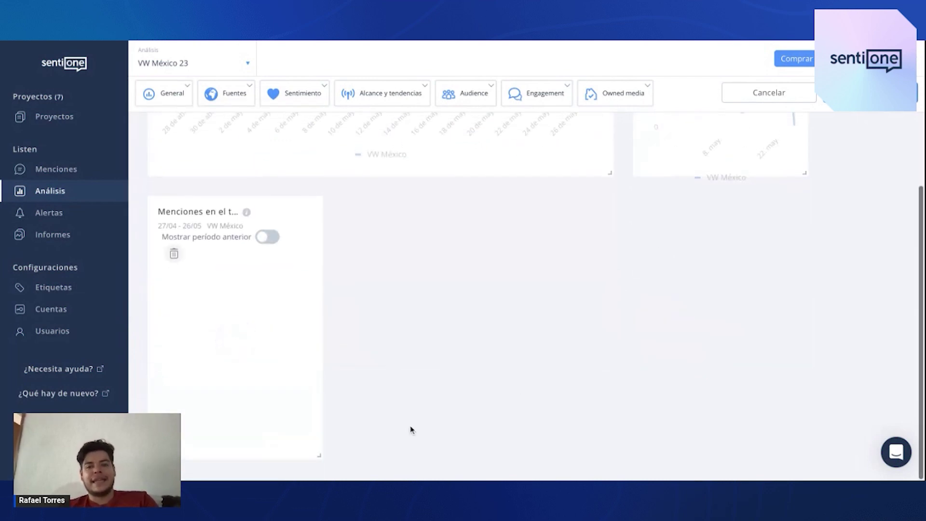
- Widen the other two Menciones en el tiempo widgets to match the first, stack all three in one column and save the layout
drag(318, 453, 611, 454)
drag(687, 154, 382, 366)
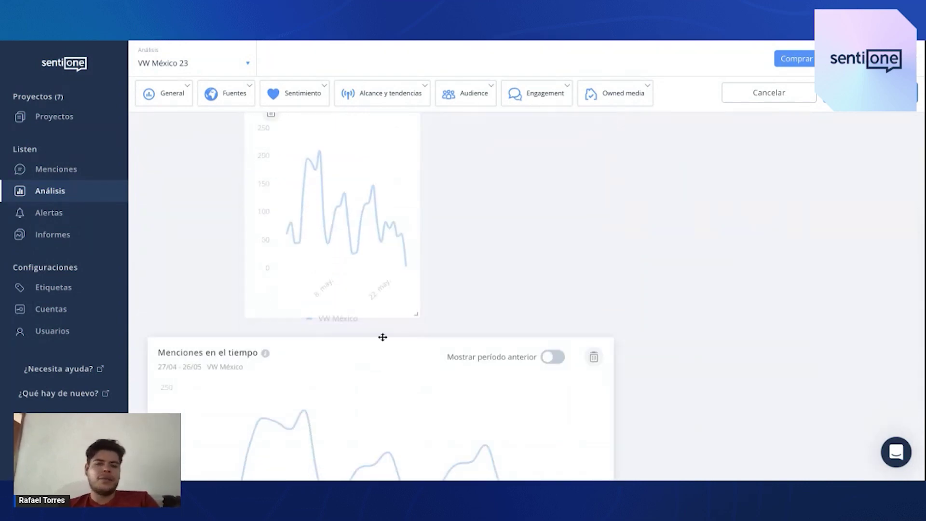
drag(403, 273, 355, 280)
drag(322, 314, 610, 314)
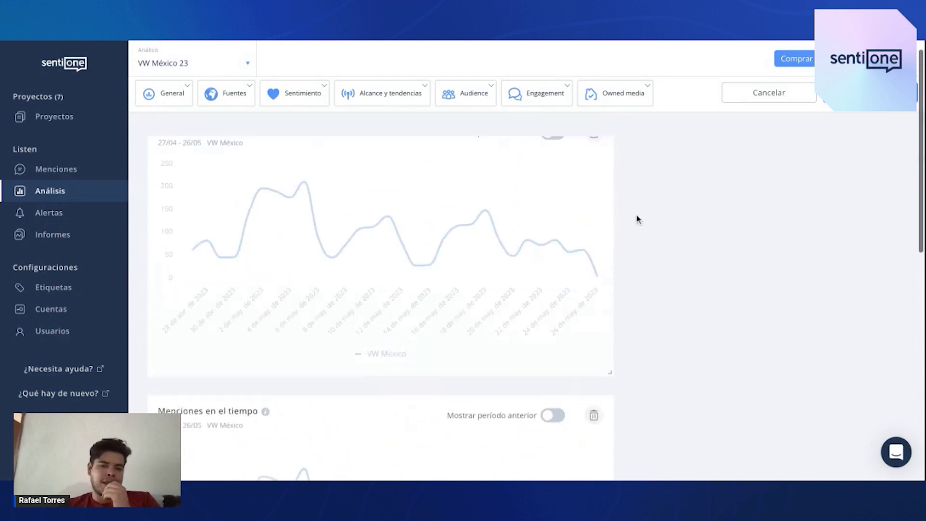
click(863, 95)
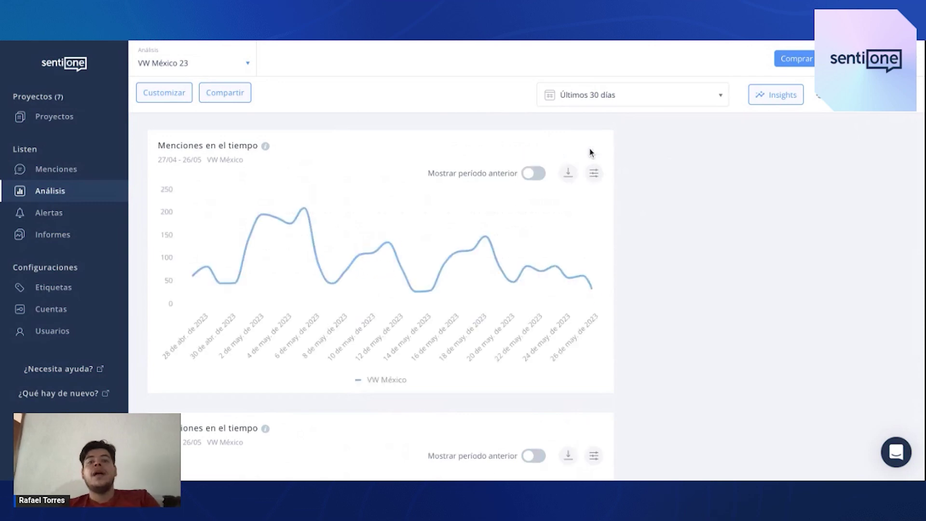
- Restrict the first Menciones en el tiempo widget to the source Twitter and rename it Menciones en el tiempo Twitter
click(593, 173)
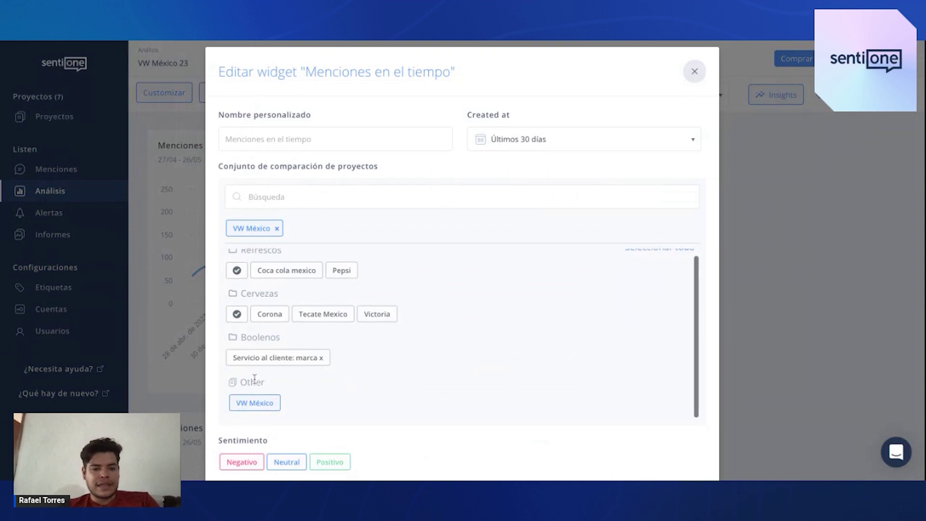
scroll(239, 406, down, 3)
click(231, 356)
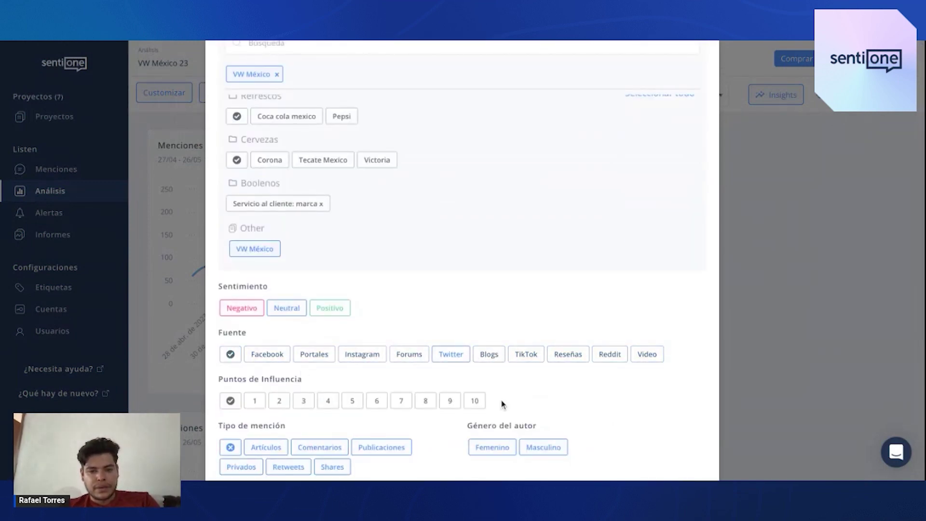
scroll(502, 404, down, 5)
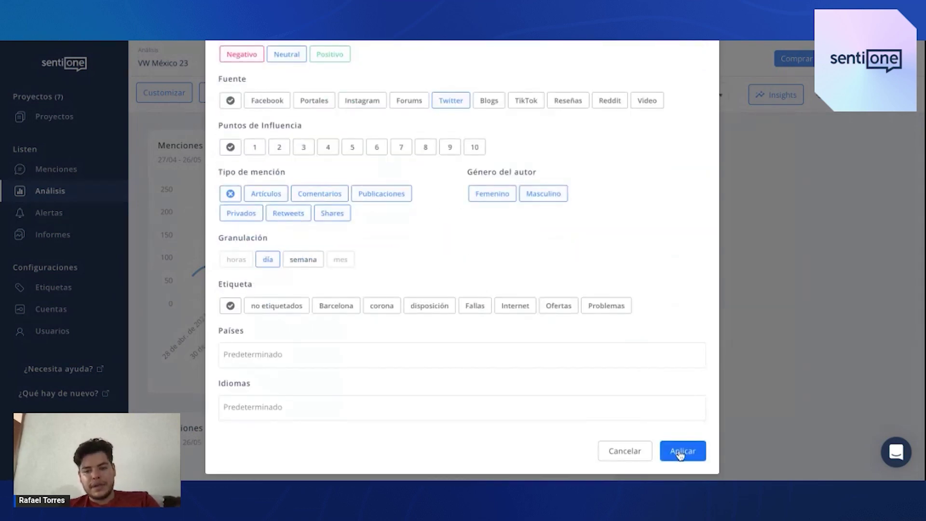
click(680, 451)
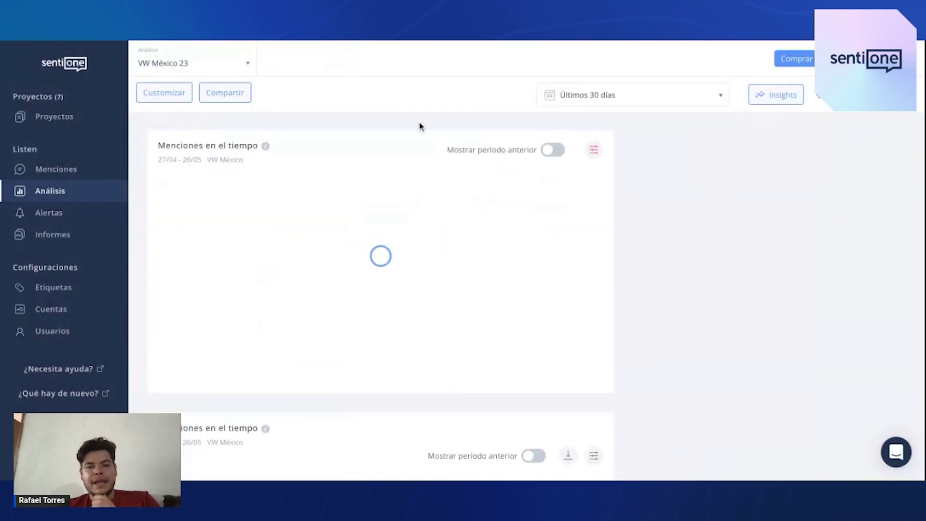
click(302, 165)
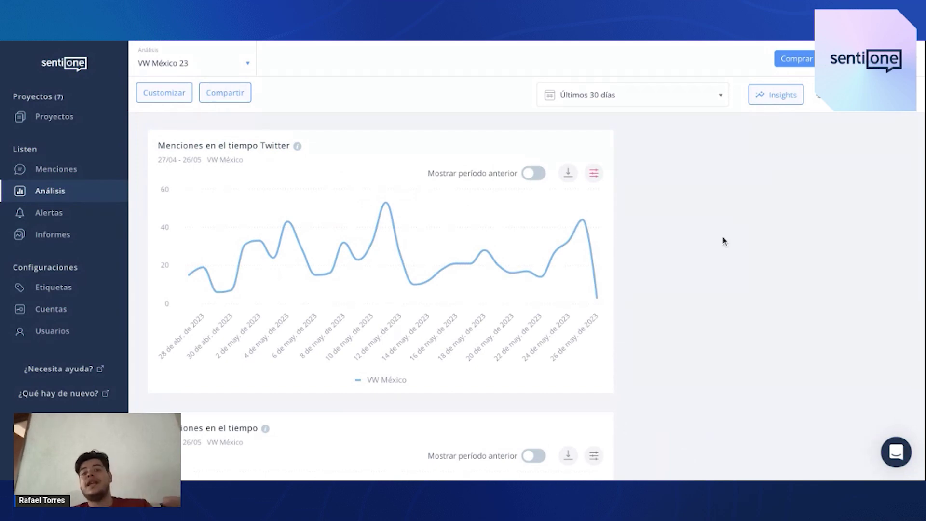
- Restrict the second Menciones en el tiempo widget to the source TikTok and rename it Menciones en el tiempo TikTok
scroll(723, 241, down, 2)
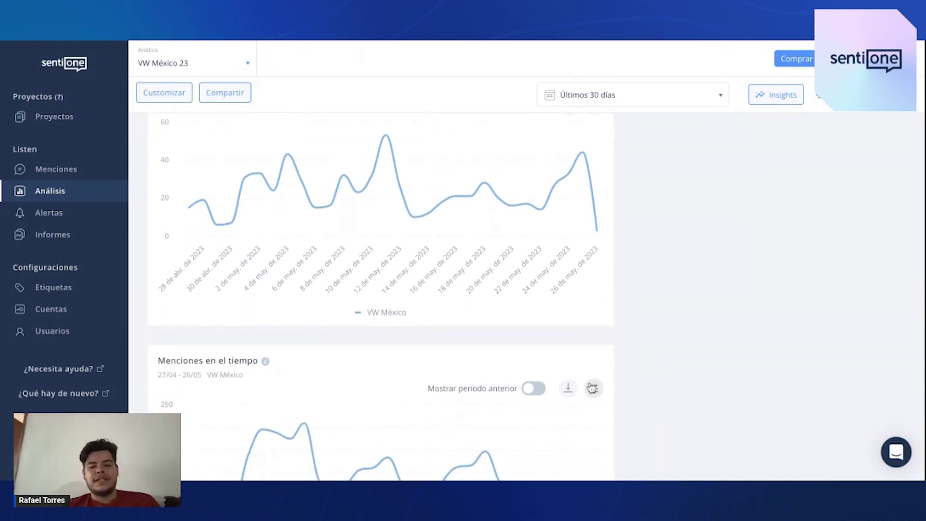
click(592, 388)
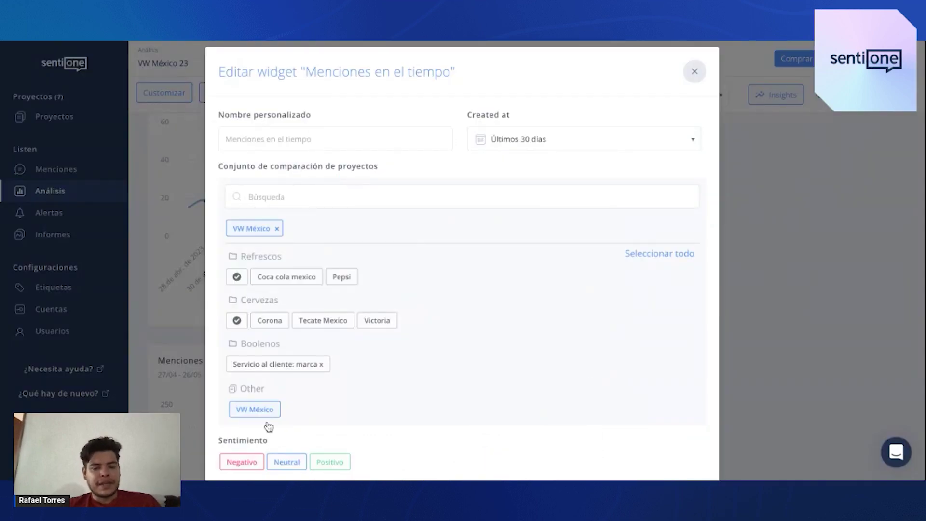
scroll(269, 426, down, 5)
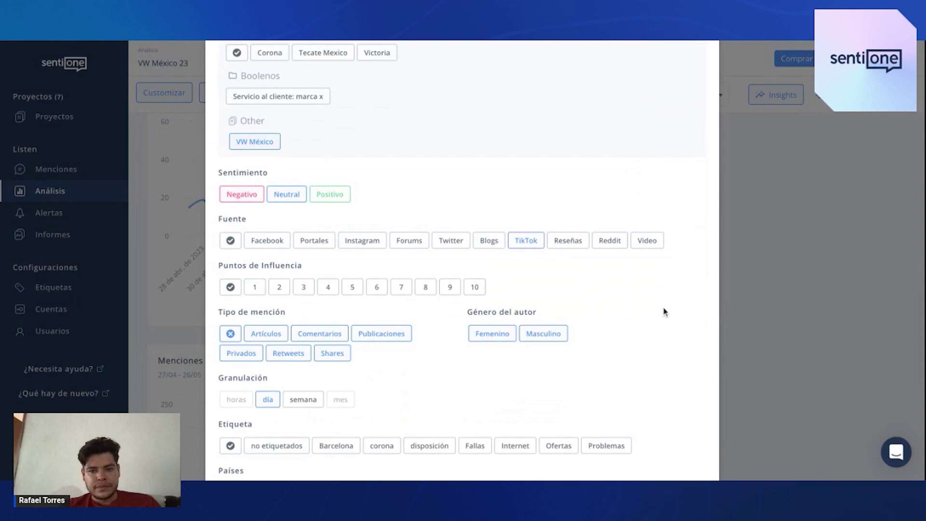
scroll(636, 337, down, 3)
click(679, 450)
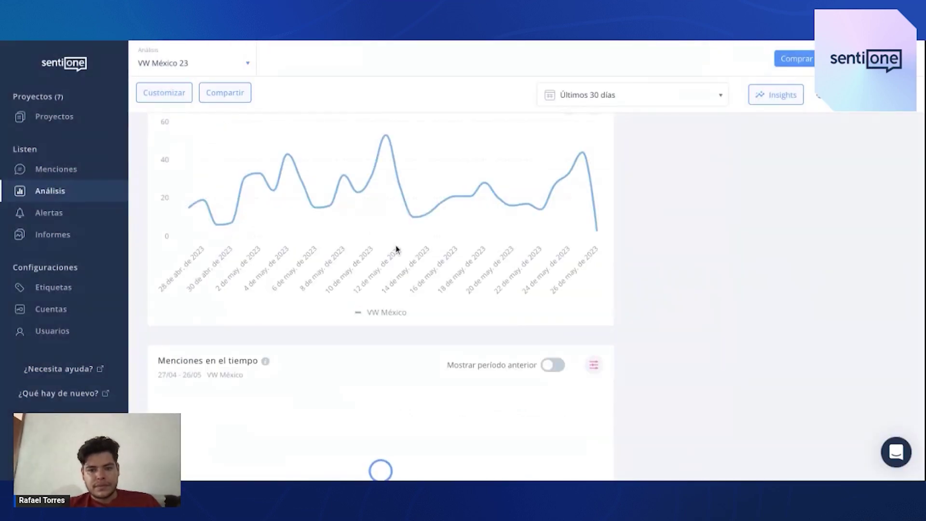
scroll(341, 370, down, 3)
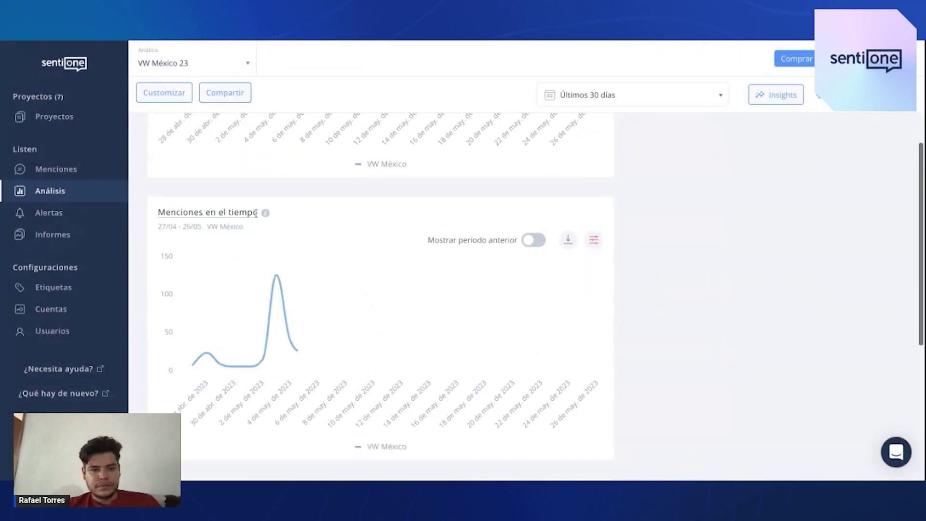
click(256, 213)
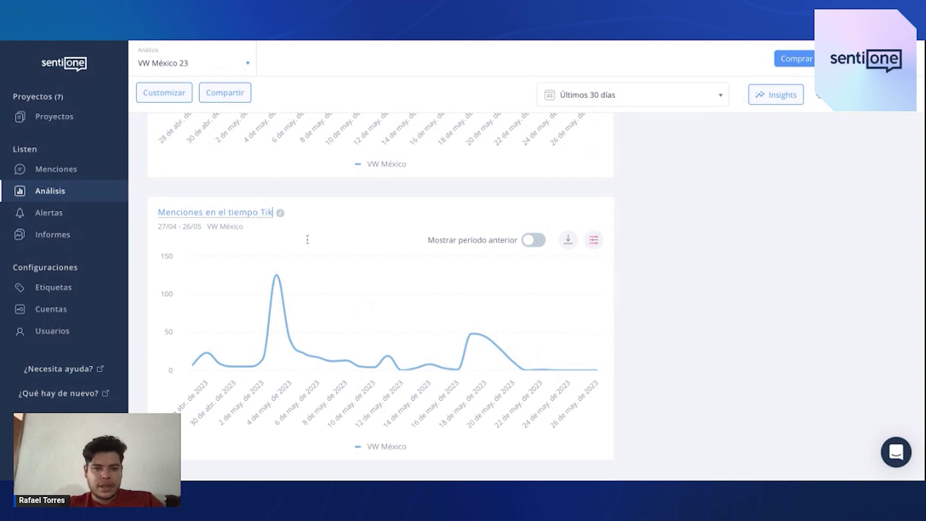
key(Return)
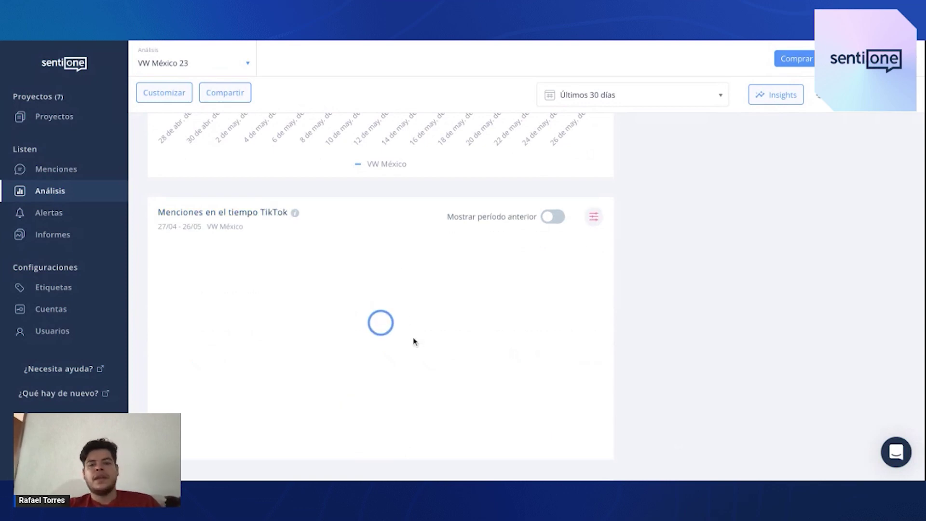
- Restrict the third Menciones en el tiempo widget to the source Facebook and rename it Menciones en el tiempo Facebook
scroll(413, 340, down, 6)
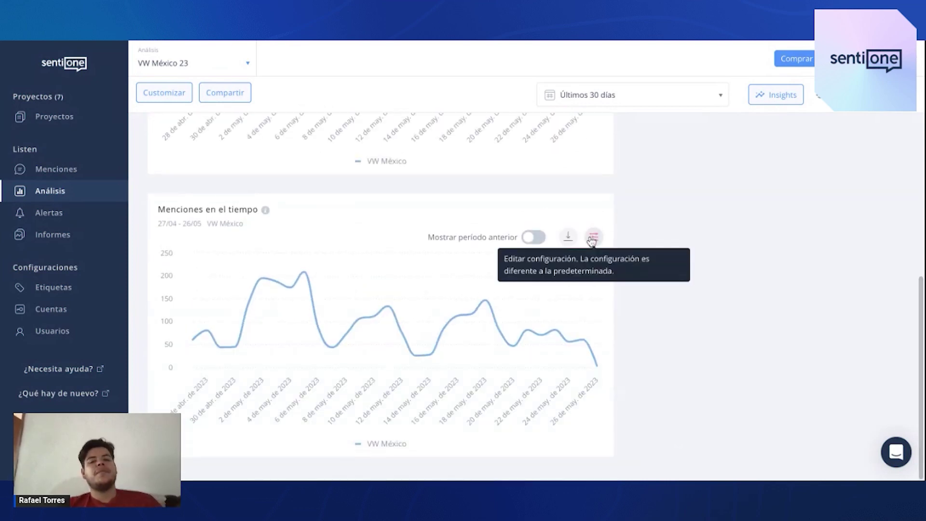
click(593, 235)
scroll(293, 302, down, 5)
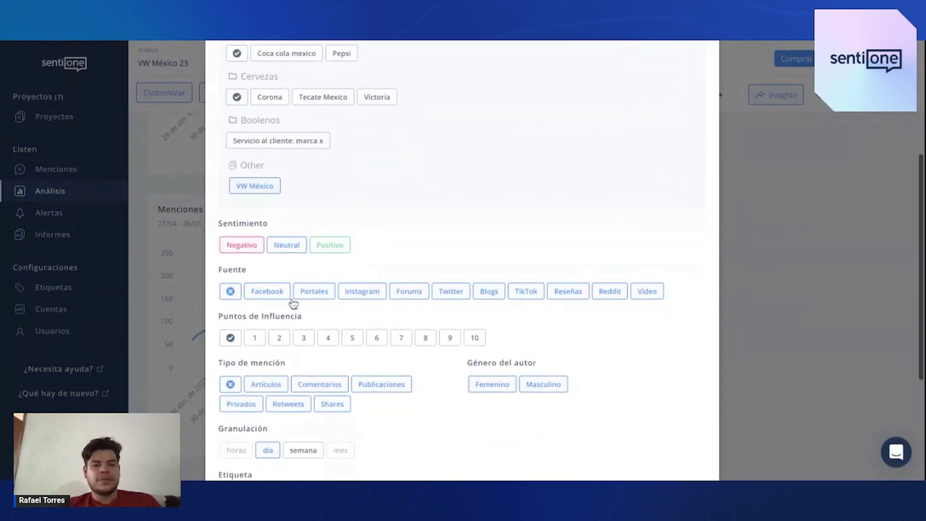
click(266, 294)
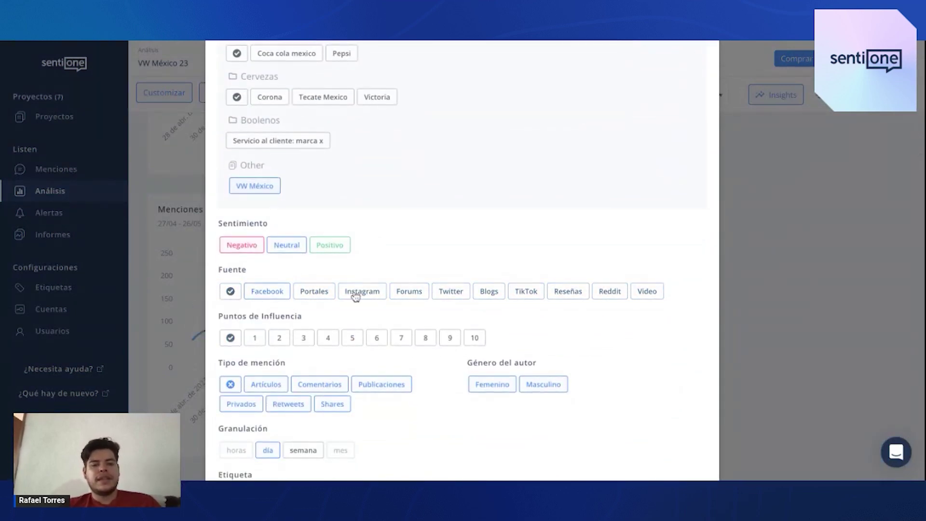
scroll(479, 347, down, 4)
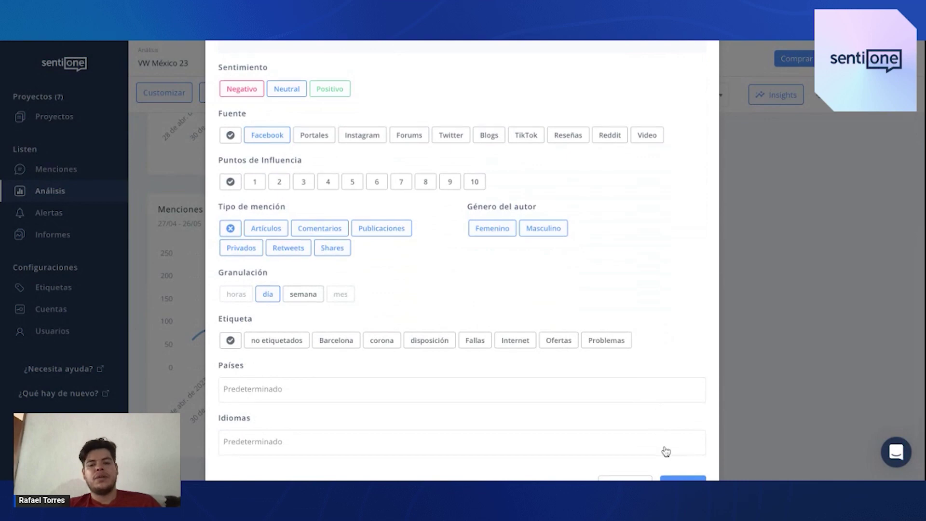
click(689, 455)
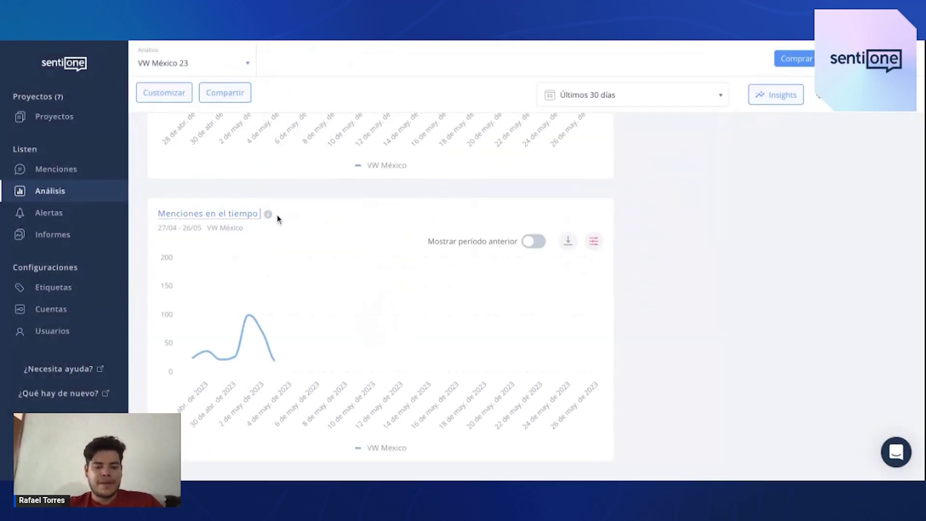
text(Facebook)
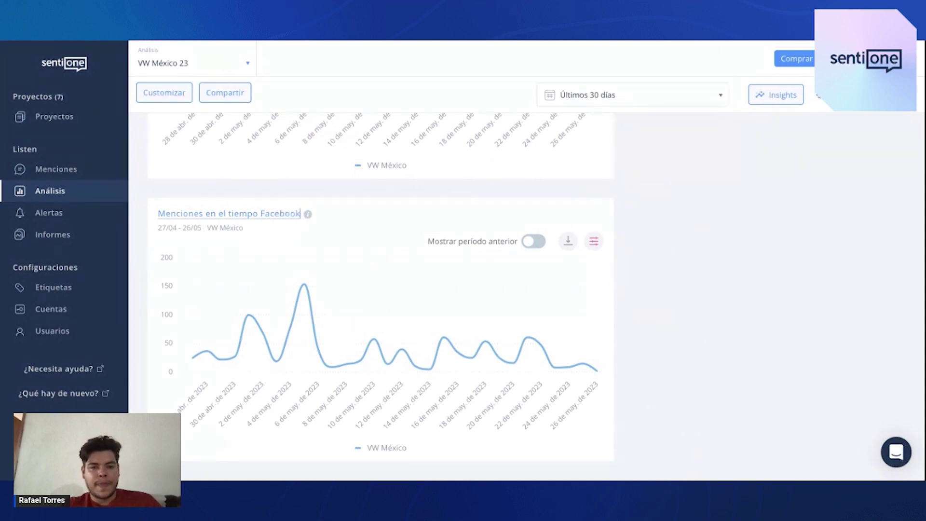
key(Return)
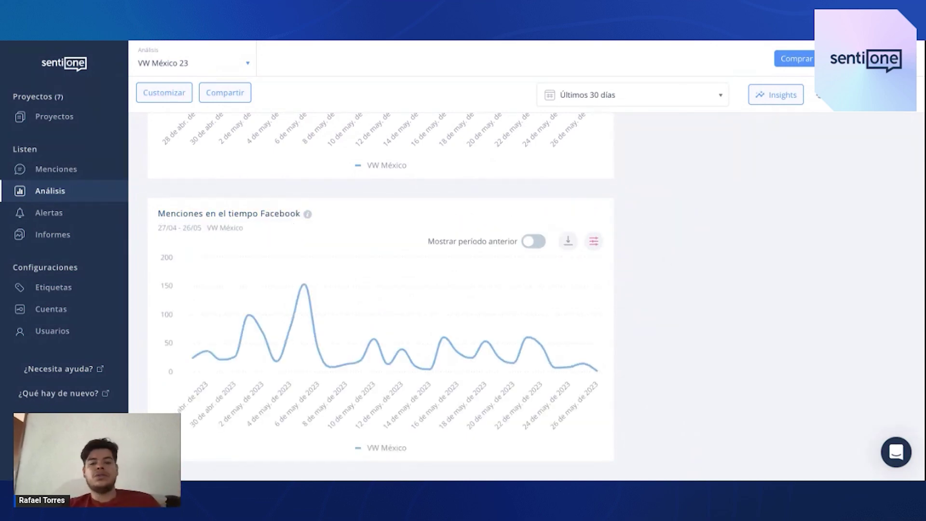
- Add two Engagement summary widgets beside the Twitter and TikTok mention charts and save the customized dashboard
scroll(610, 289, up, 10)
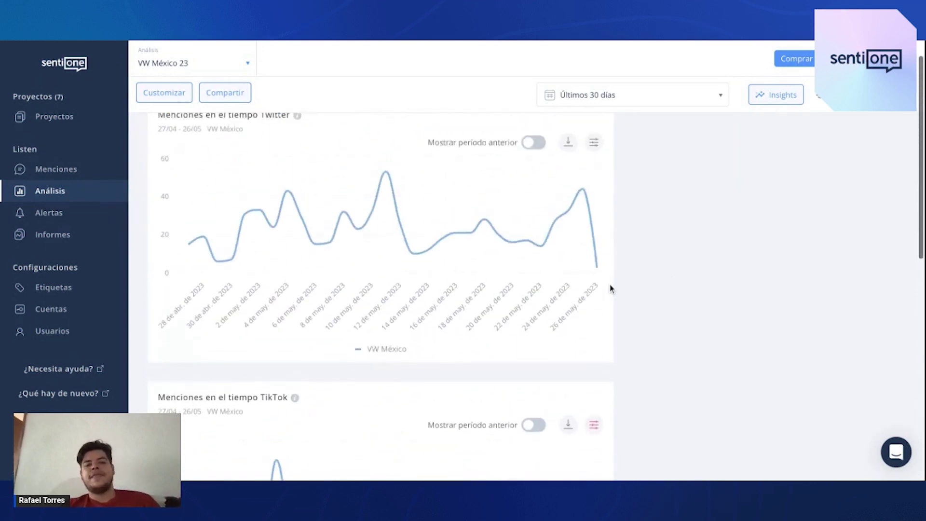
scroll(610, 288, down, 9)
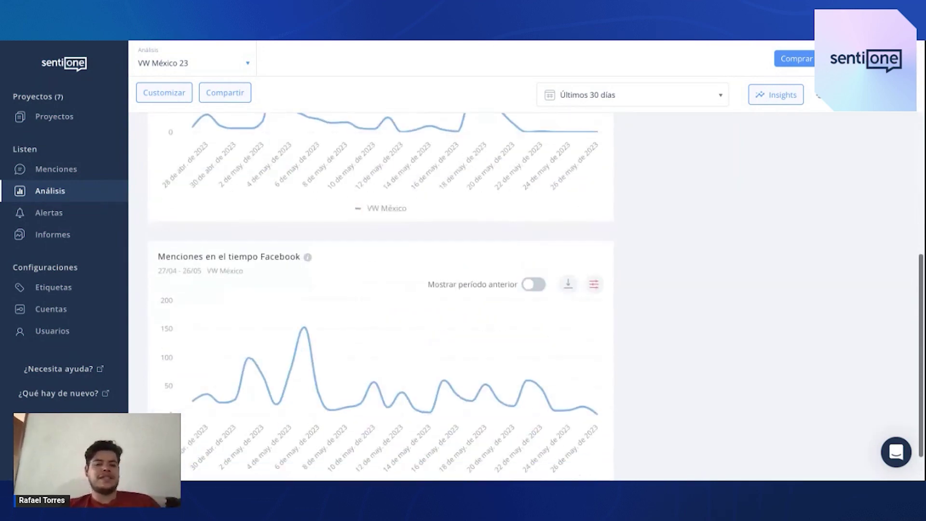
scroll(610, 288, down, 1)
scroll(610, 288, up, 7)
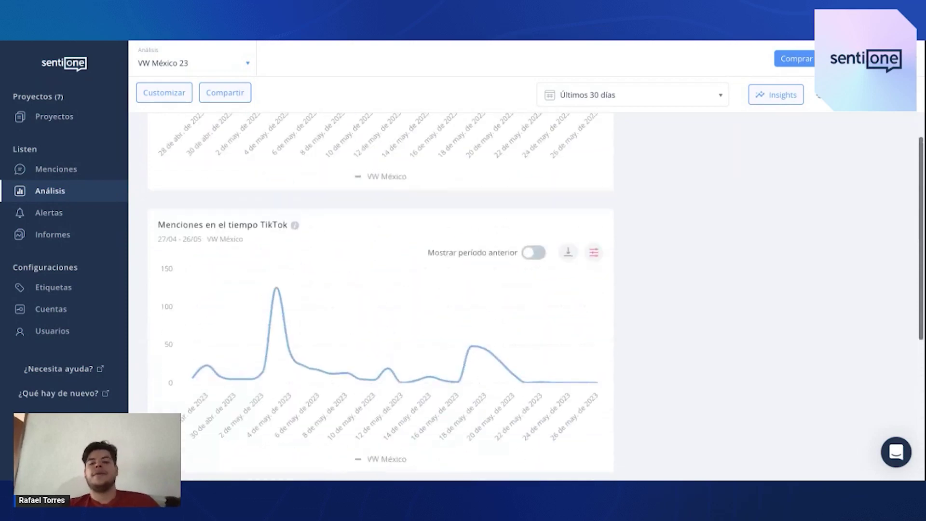
scroll(609, 288, up, 4)
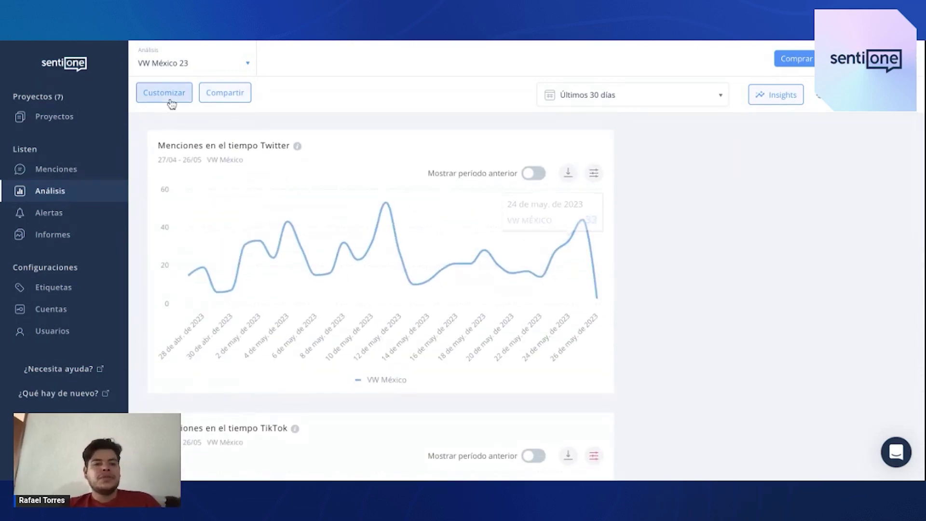
click(171, 103)
click(213, 94)
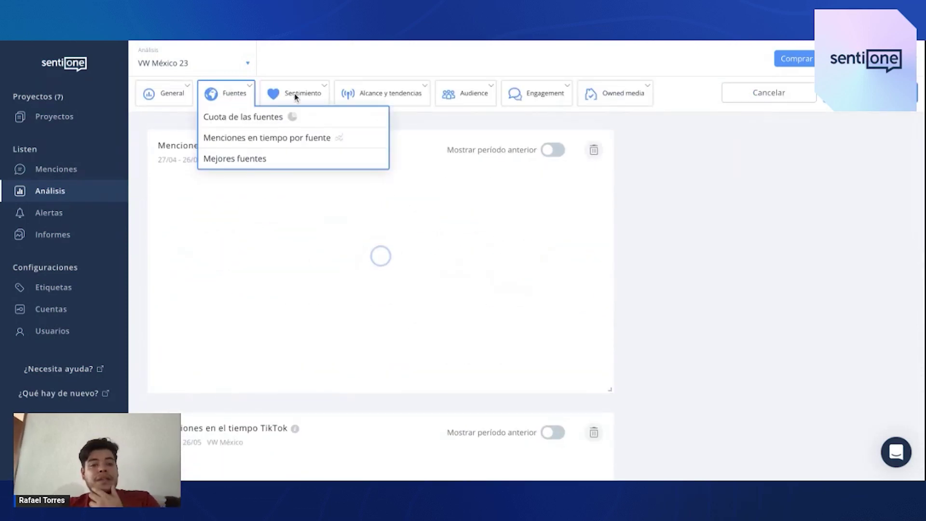
click(363, 92)
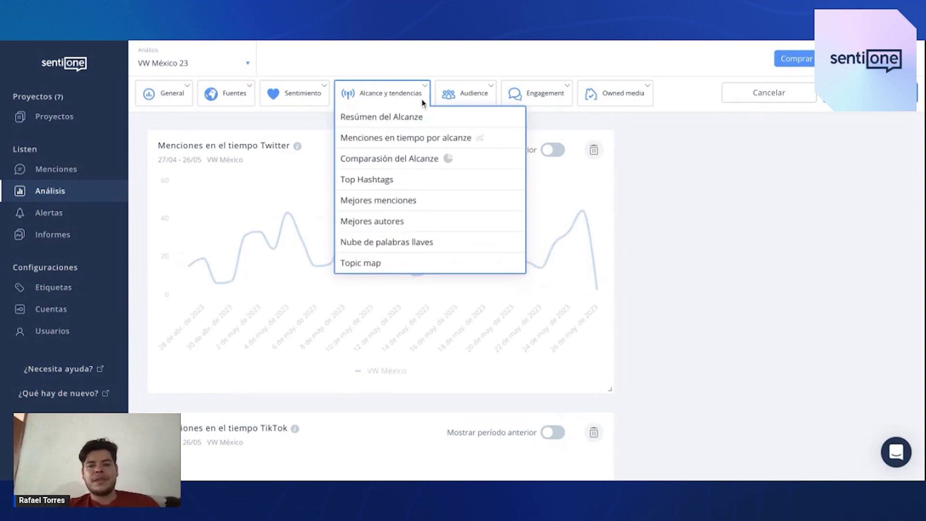
click(530, 98)
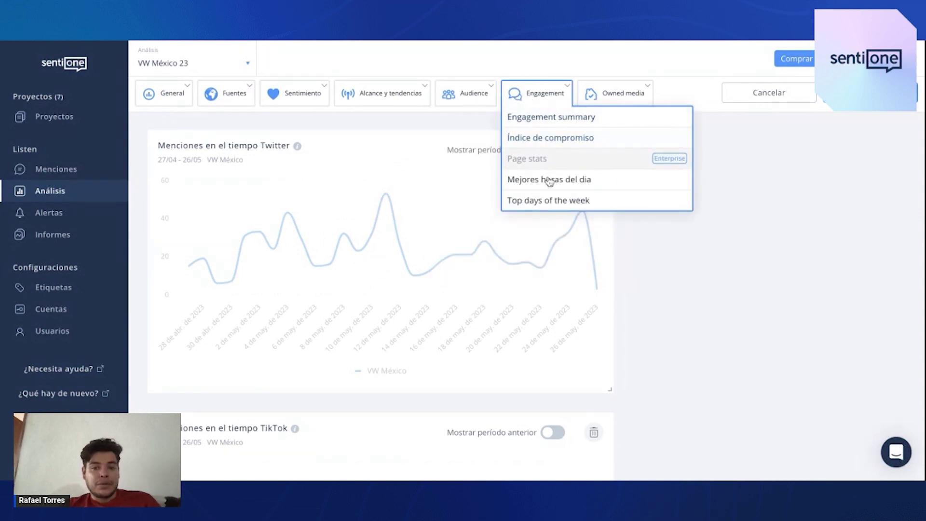
click(558, 119)
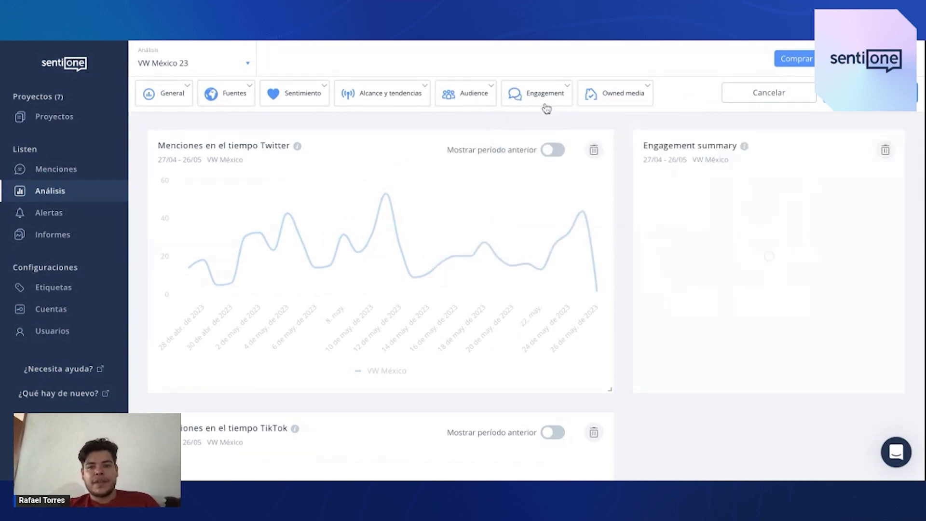
click(542, 95)
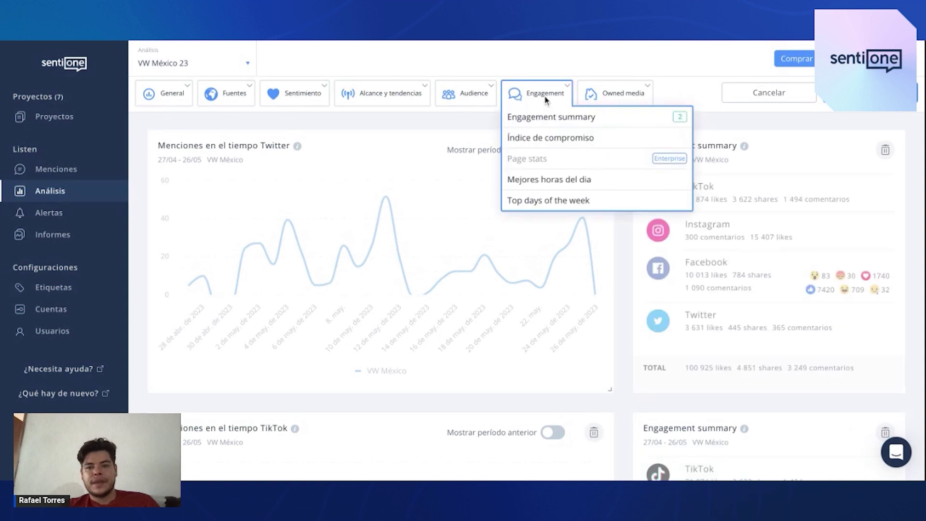
click(869, 93)
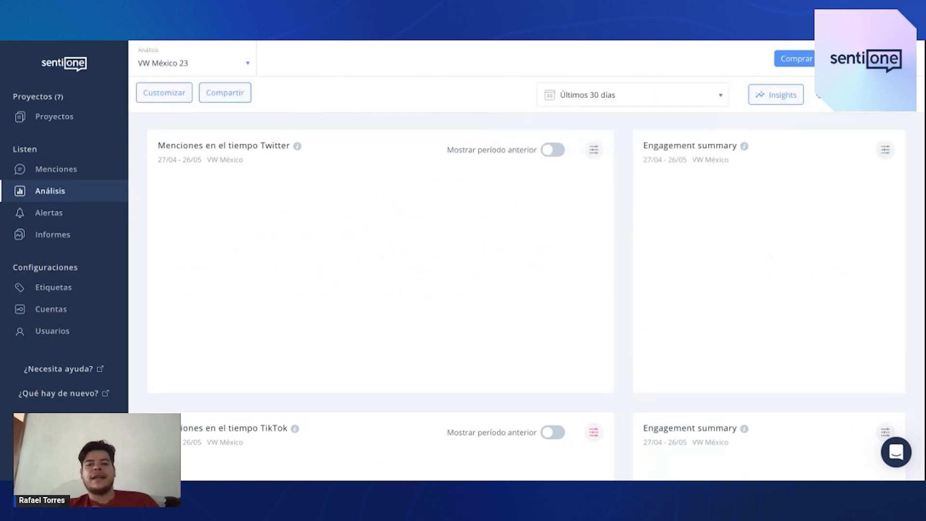
- Switch the Engagement summary widget beside the TikTok mentions chart to the Corona project from the Cervezas folder and apply the change
scroll(788, 261, down, 1)
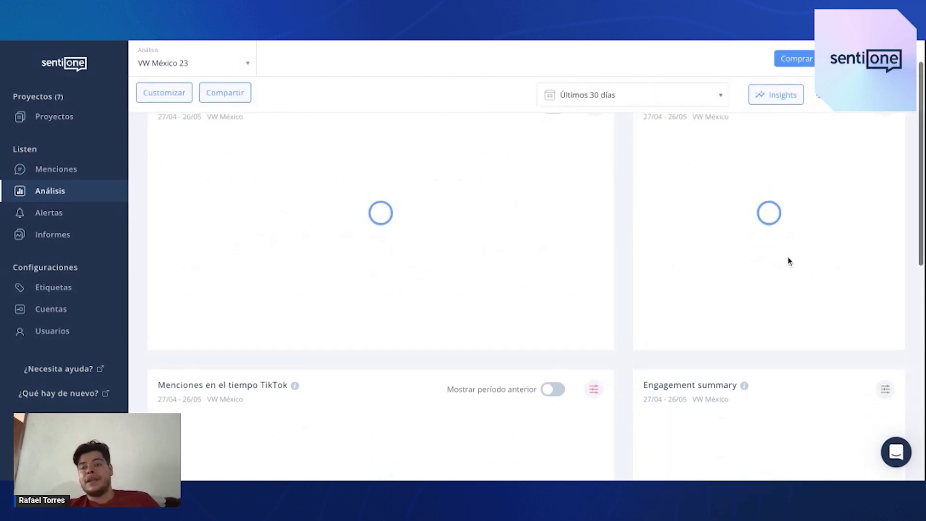
scroll(788, 260, up, 1)
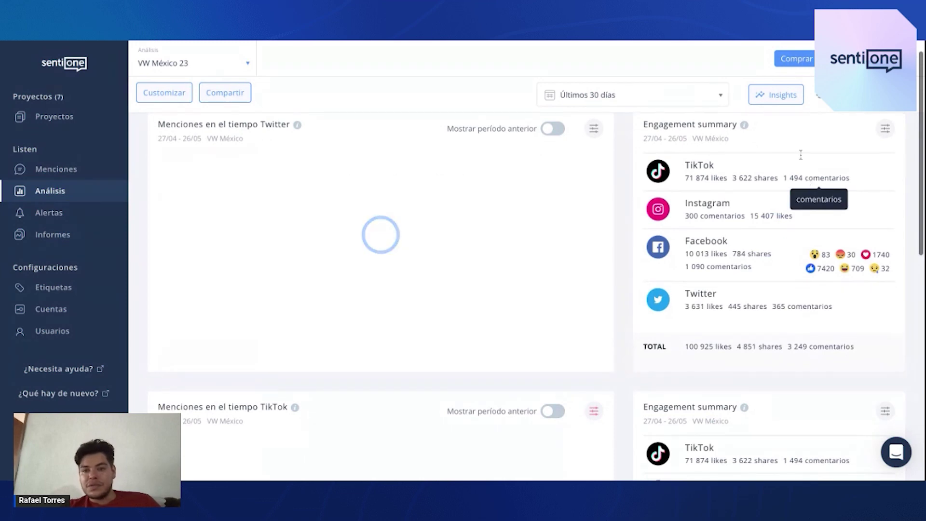
scroll(790, 260, down, 1)
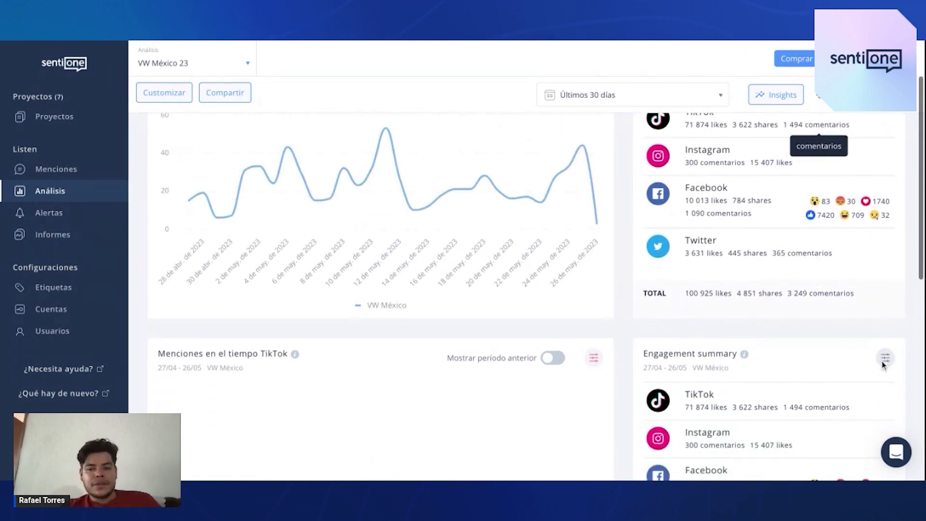
click(884, 360)
click(372, 192)
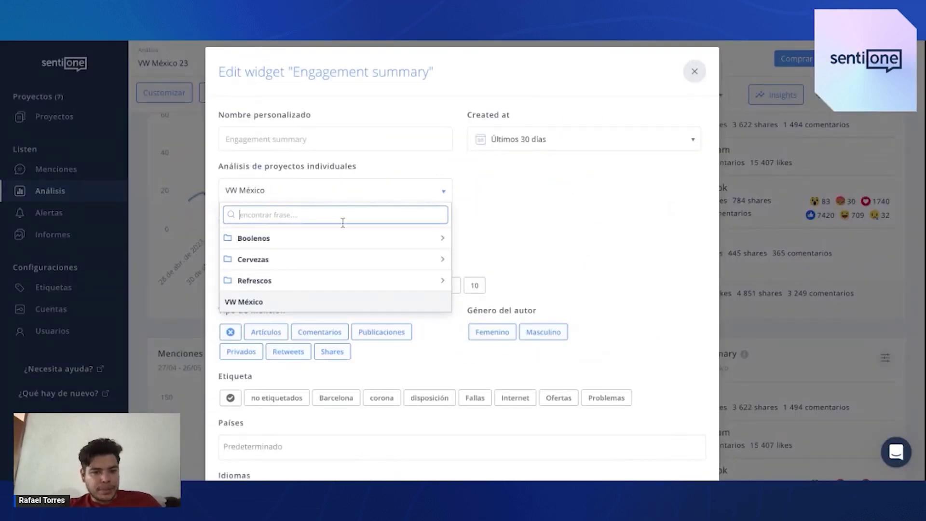
scroll(320, 247, down, 1)
click(295, 244)
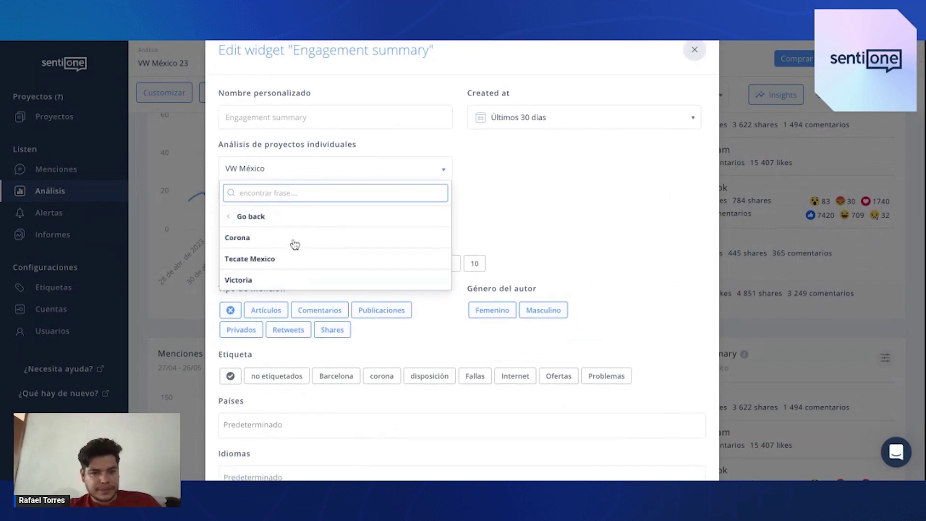
click(259, 241)
scroll(671, 309, down, 3)
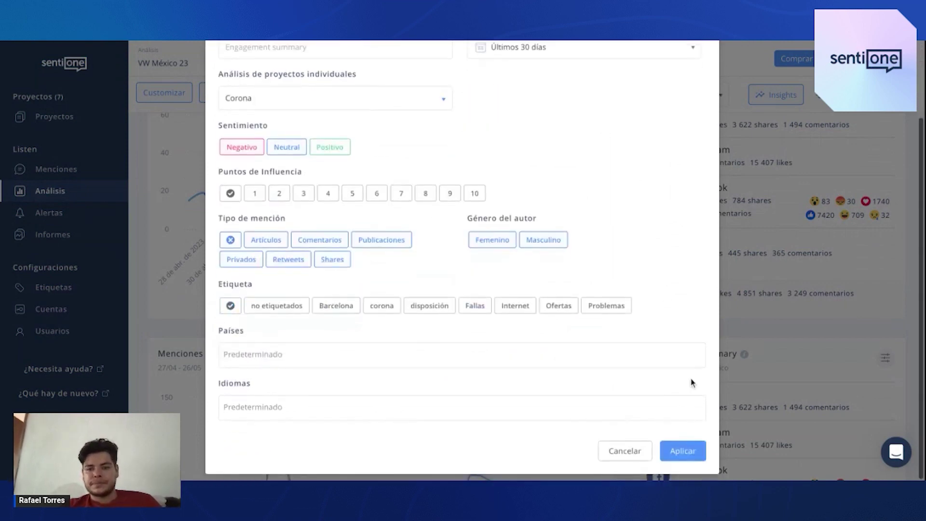
click(681, 449)
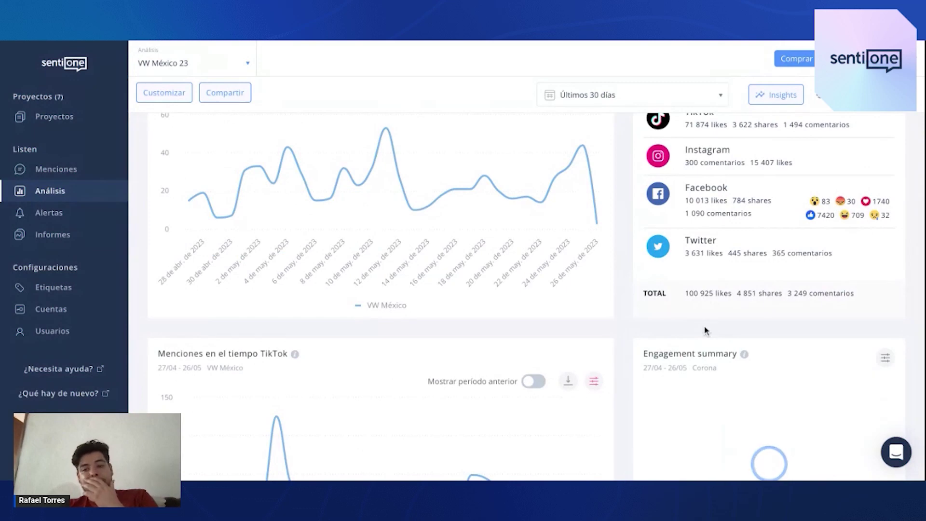
- Compare the likes, shares and comments per network in the VW México and Corona engagement summaries, and review the dashboard's mention charts
scroll(696, 324, up, 2)
scroll(706, 331, down, 2)
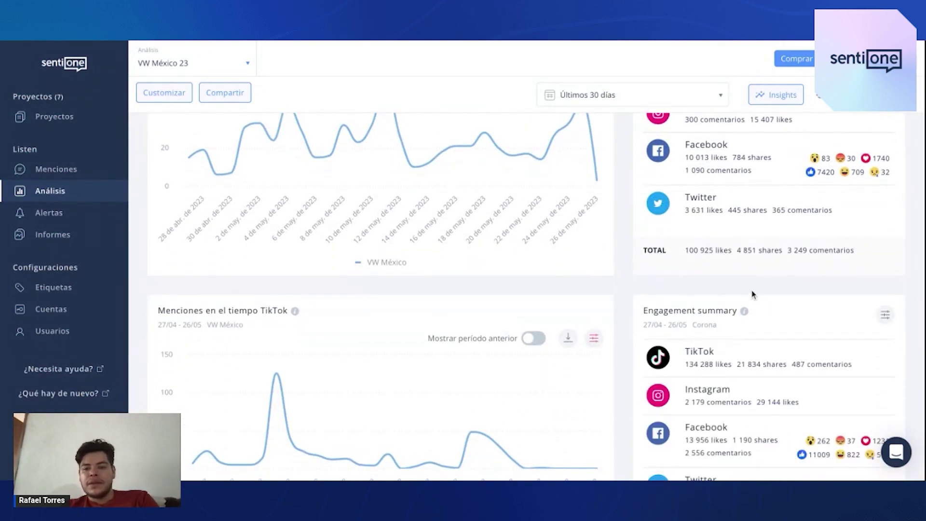
scroll(748, 292, up, 2)
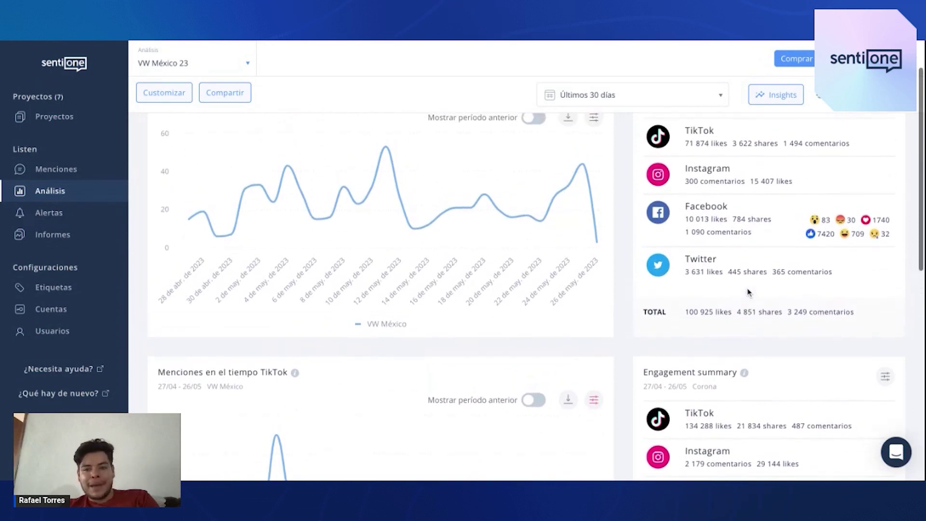
scroll(749, 292, up, 1)
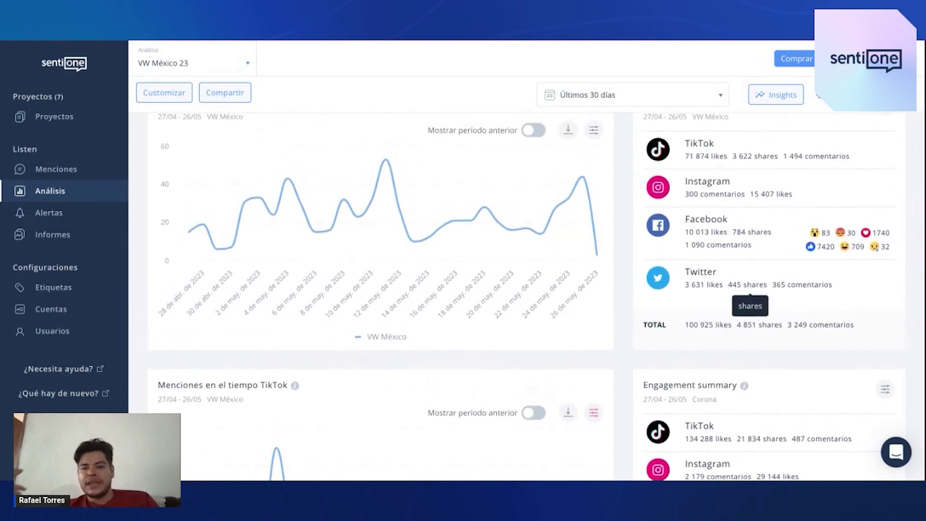
scroll(748, 292, down, 2)
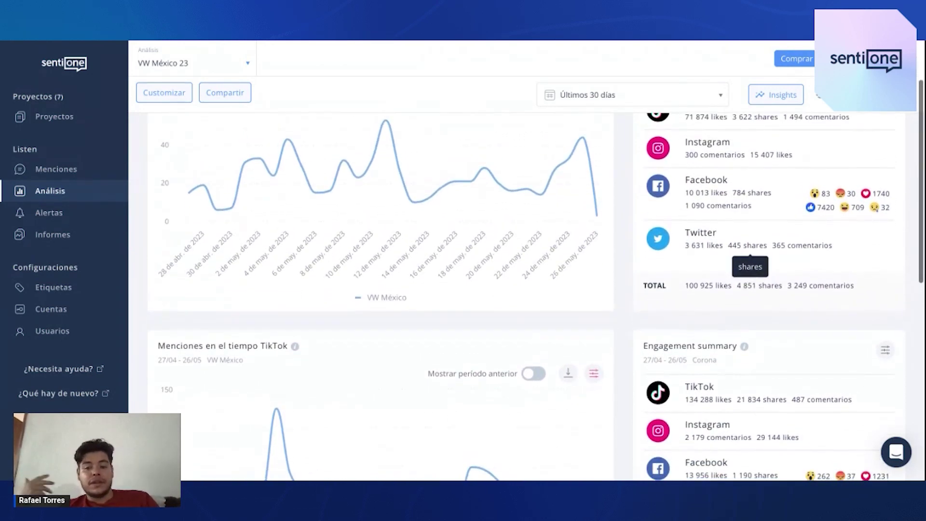
scroll(749, 241, down, 4)
scroll(749, 241, up, 2)
scroll(764, 270, up, 1)
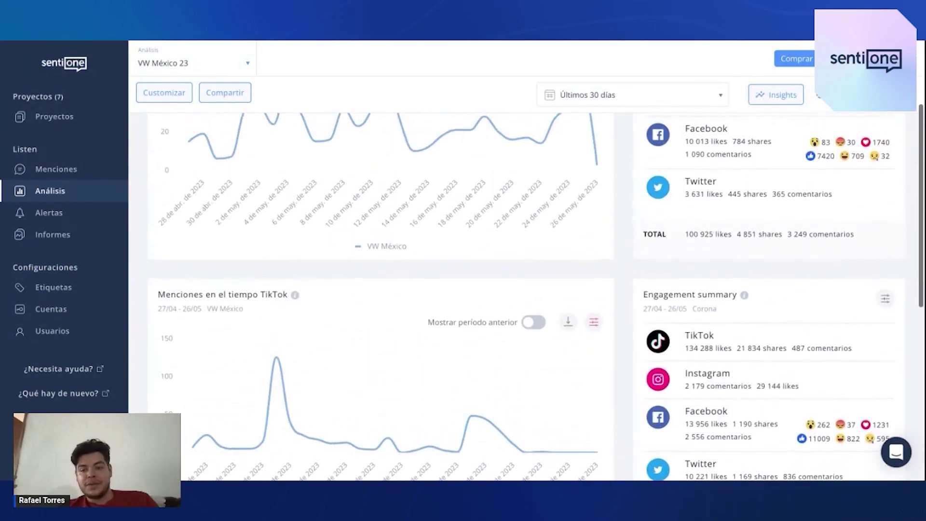
scroll(764, 270, down, 2)
scroll(764, 270, down, 1)
scroll(765, 270, up, 1)
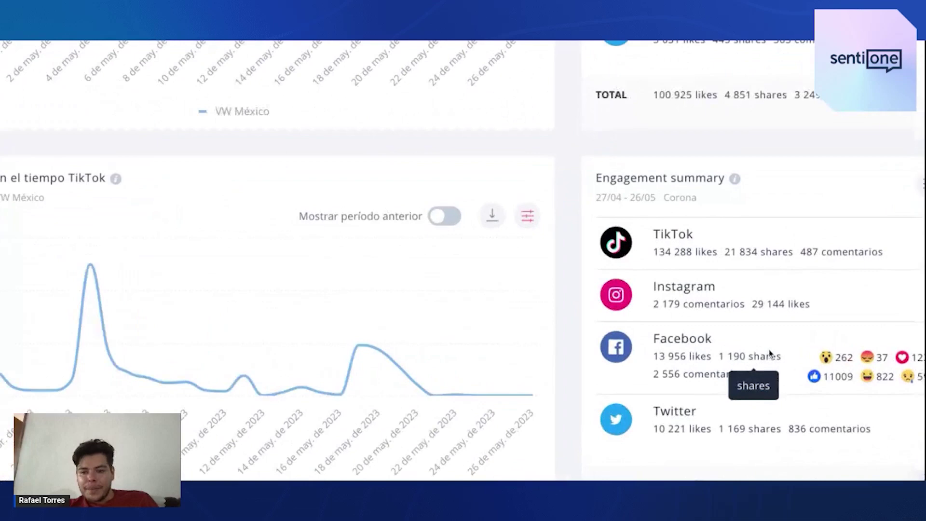
scroll(770, 353, up, 1)
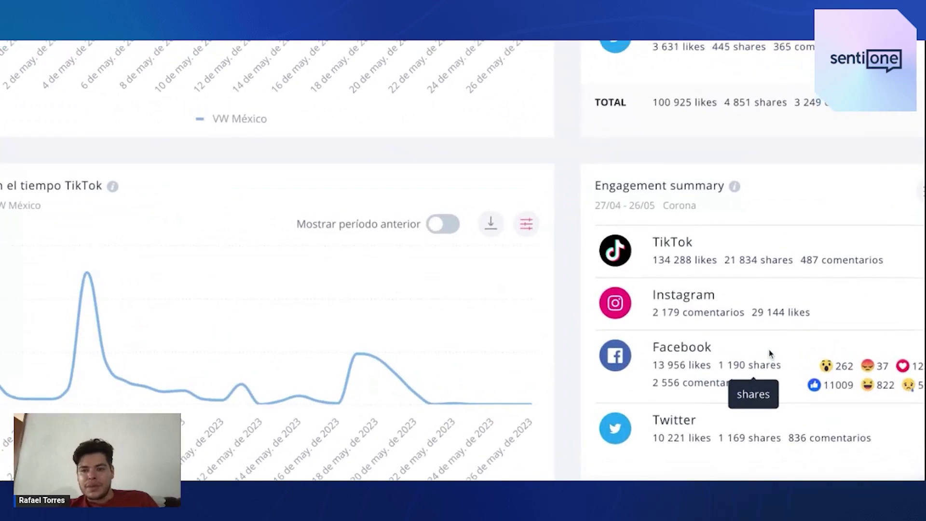
scroll(769, 353, right, 1)
scroll(769, 353, up, 1)
scroll(772, 376, up, 5)
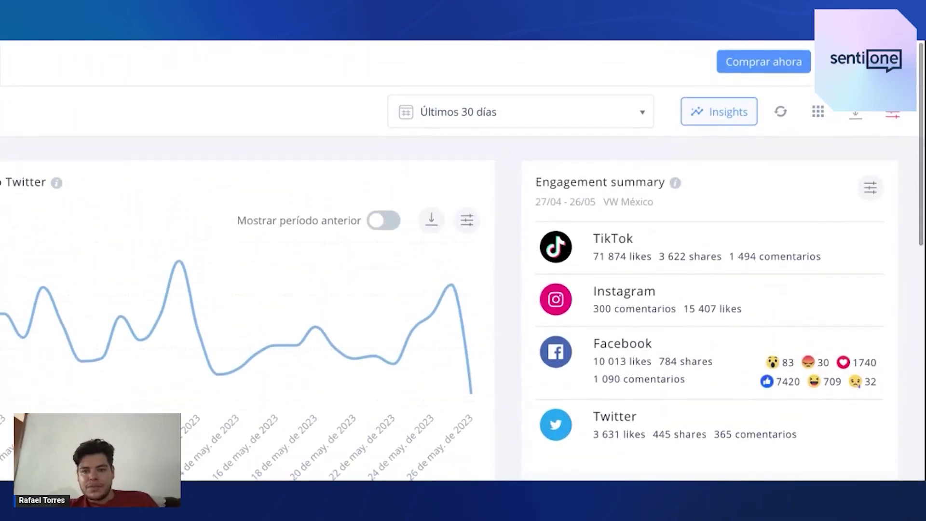
scroll(771, 357, down, 1)
scroll(767, 348, down, 5)
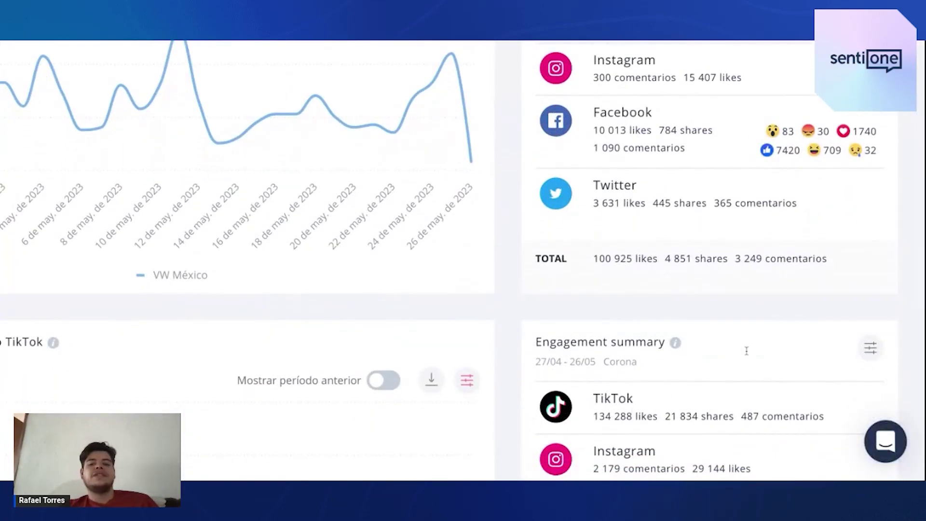
scroll(762, 355, up, 1)
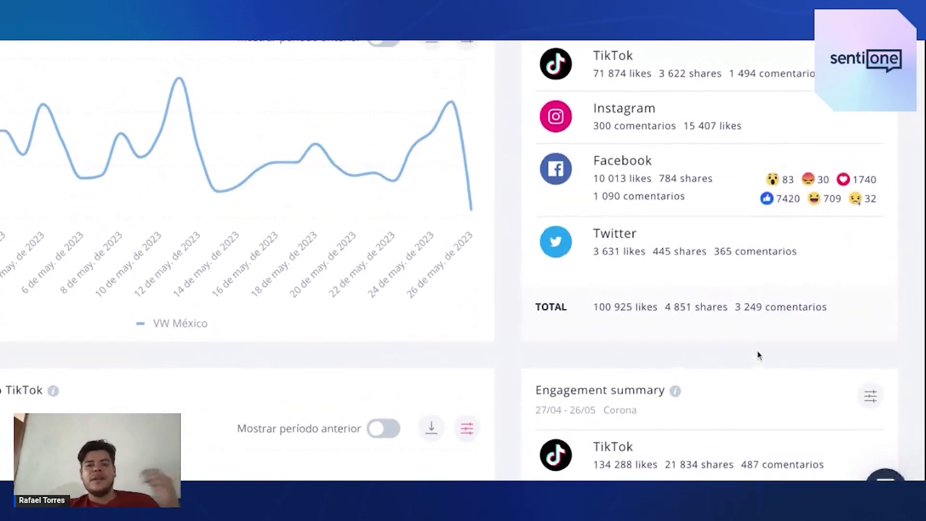
scroll(758, 356, down, 1)
scroll(758, 355, down, 2)
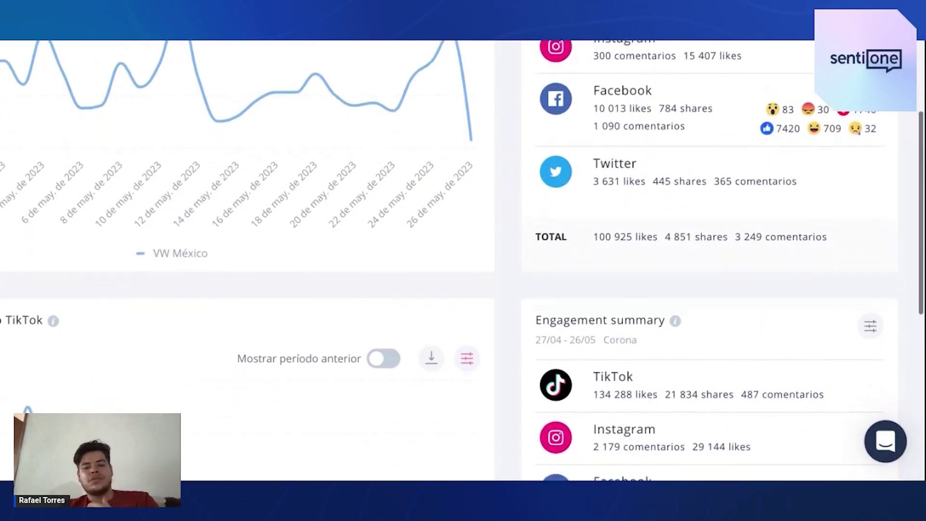
scroll(758, 355, down, 1)
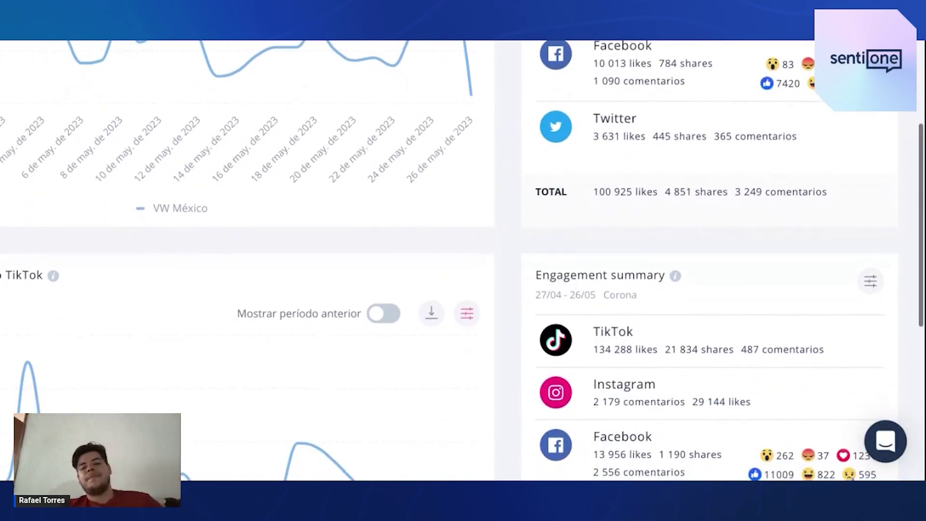
scroll(758, 355, down, 2)
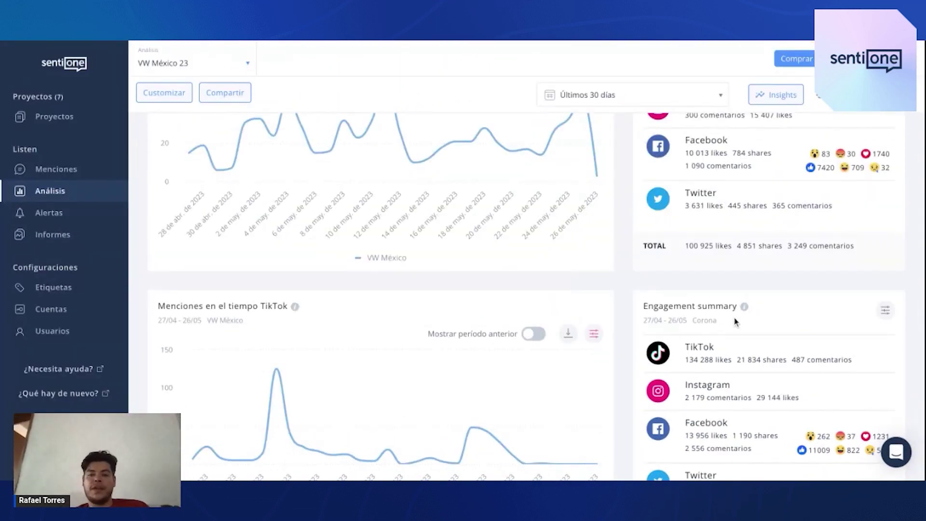
scroll(652, 266, up, 3)
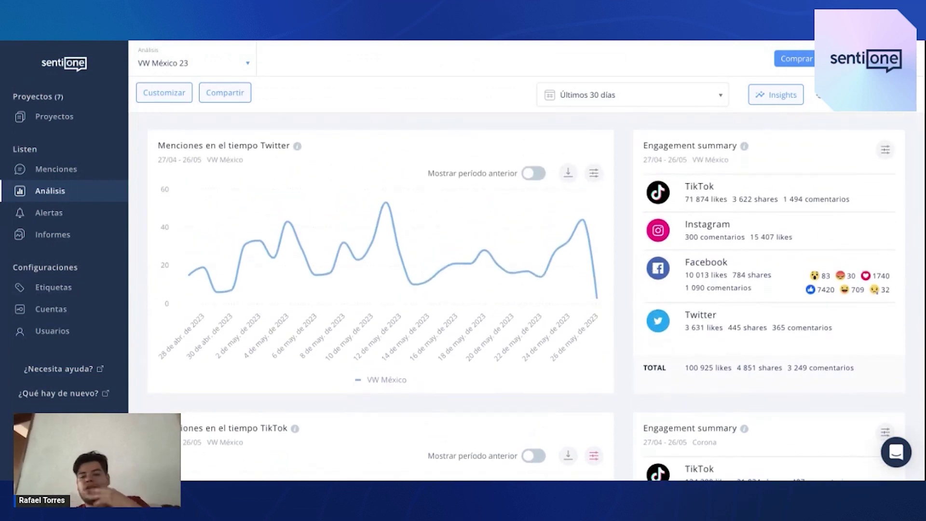
scroll(617, 210, down, 1)
scroll(618, 210, down, 10)
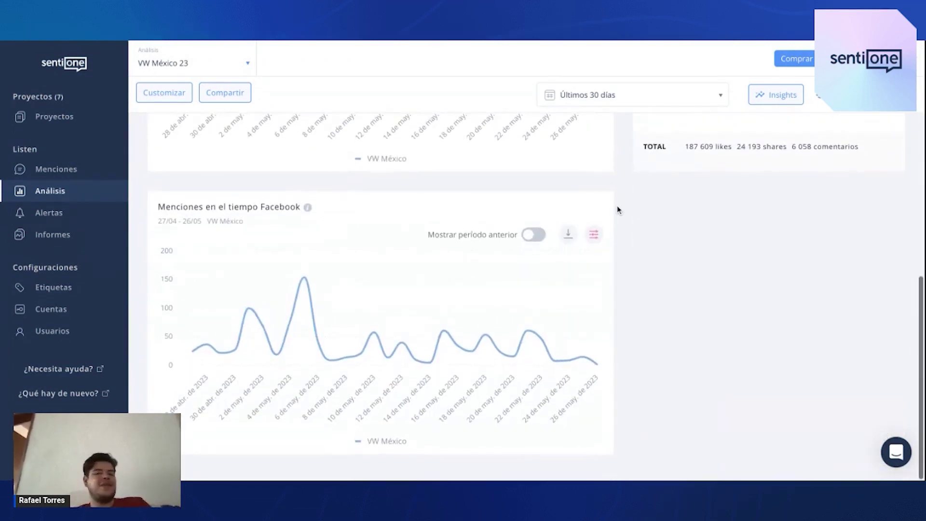
scroll(535, 297, up, 10)
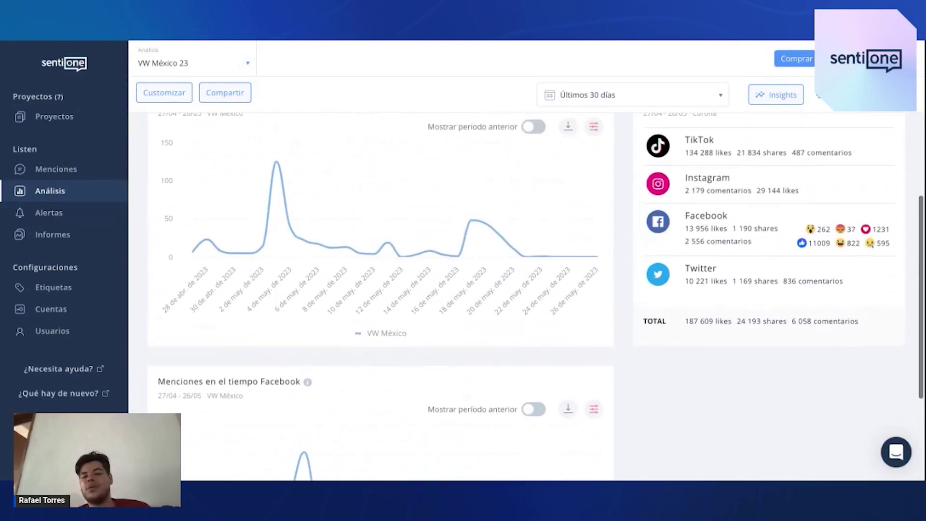
scroll(525, 308, down, 1)
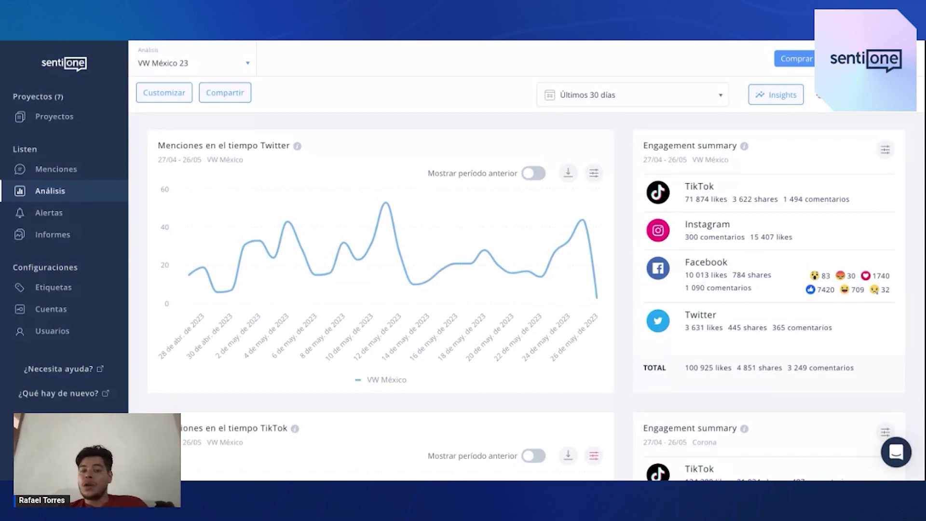
- Examine the Medios propios design in the form for a new analysis, and return to the analysis list without creating one
click(82, 198)
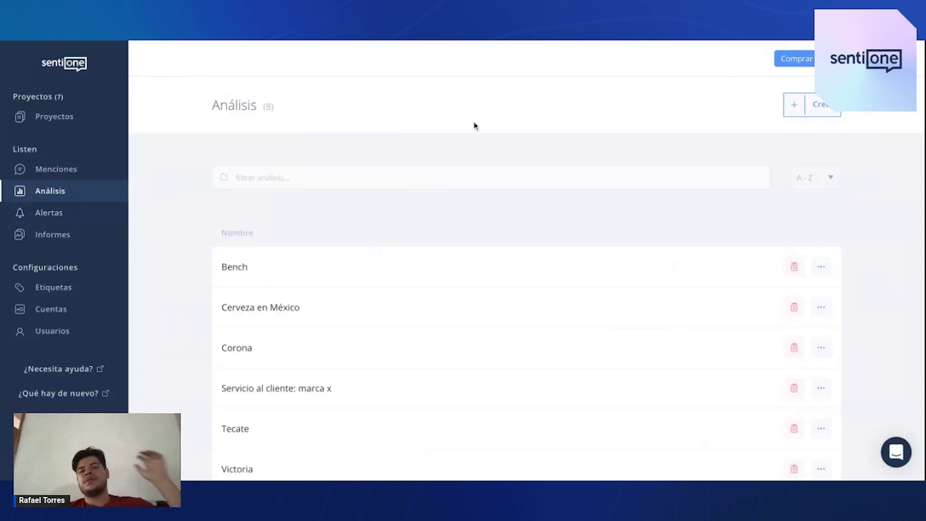
click(812, 104)
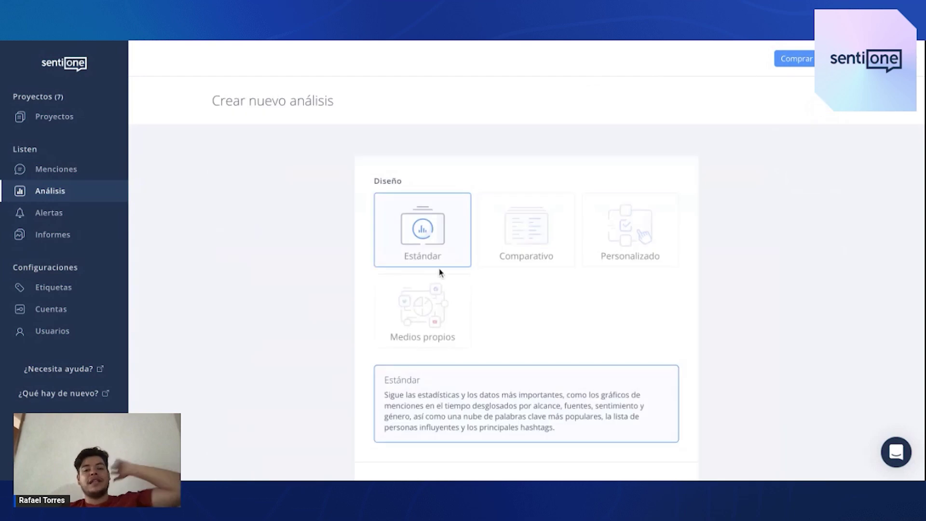
click(432, 317)
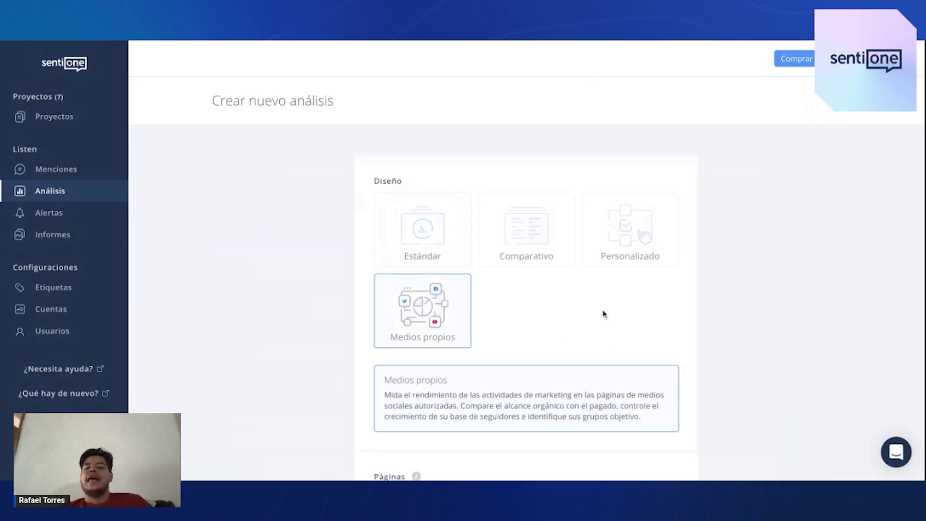
scroll(602, 313, down, 1)
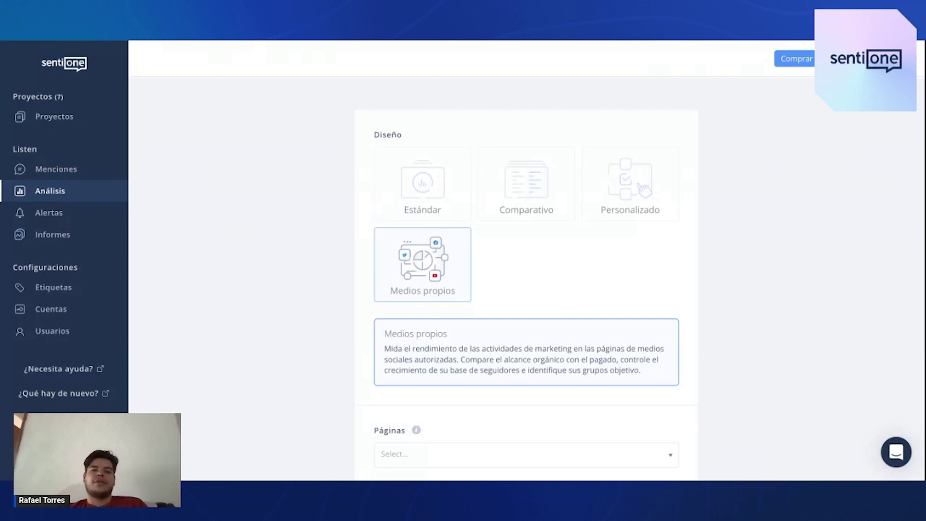
click(47, 191)
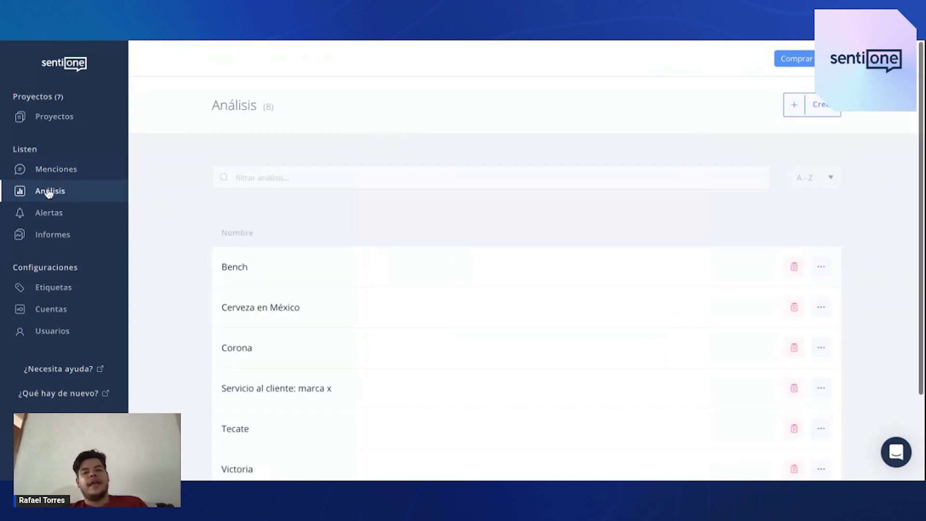